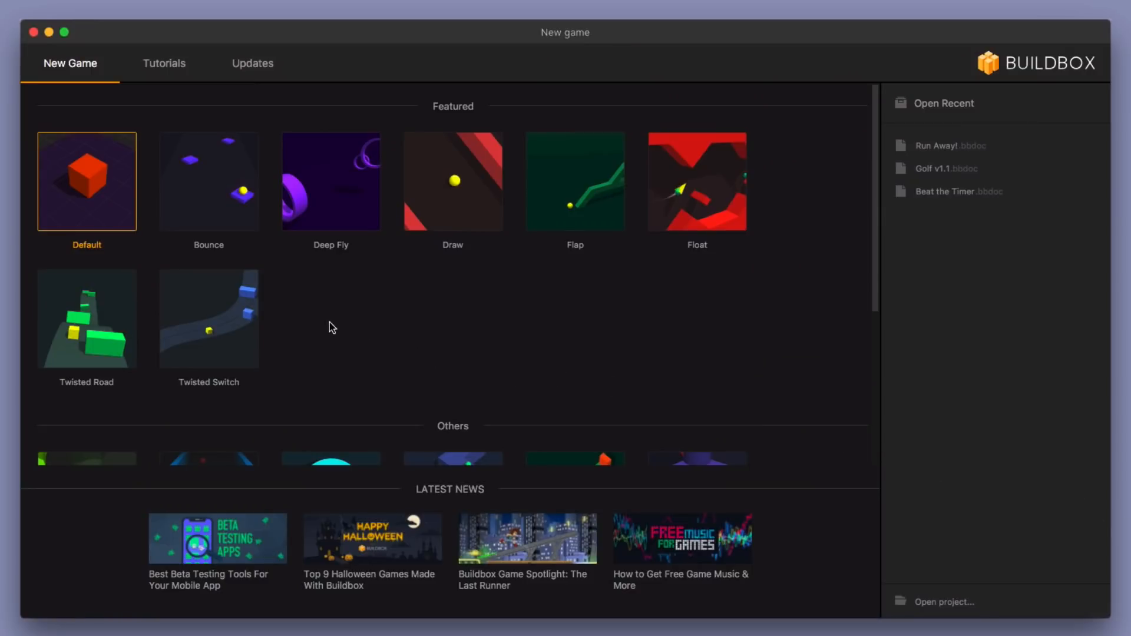
Step: Start a new project from the Default template and delete the red cube and the ground from its 3D World scene
double_click(97, 211)
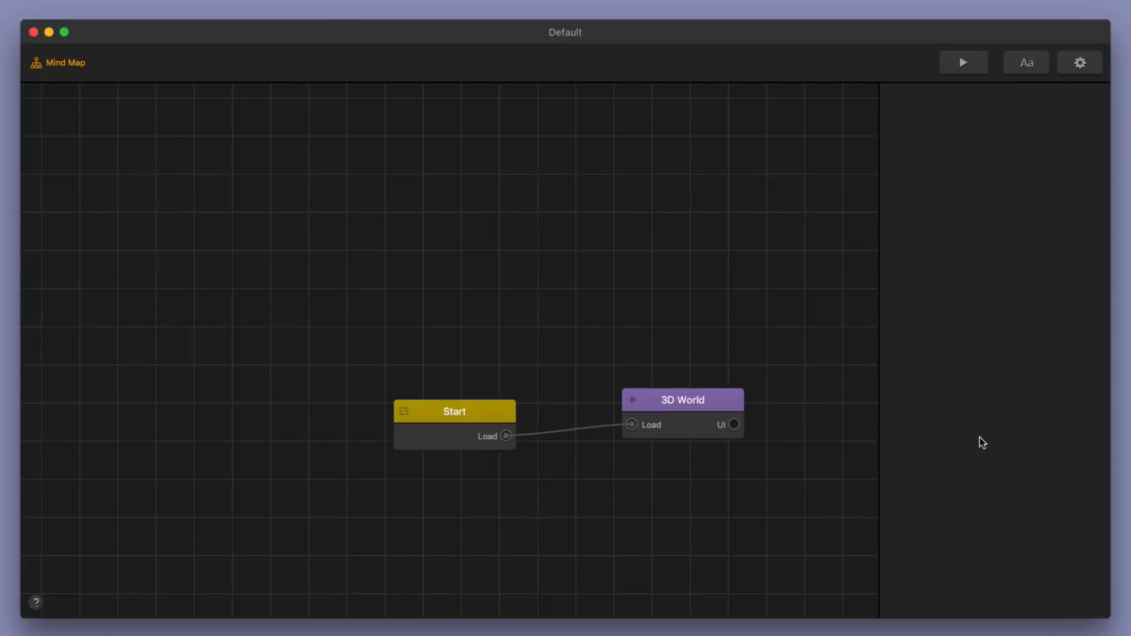
double_click(677, 406)
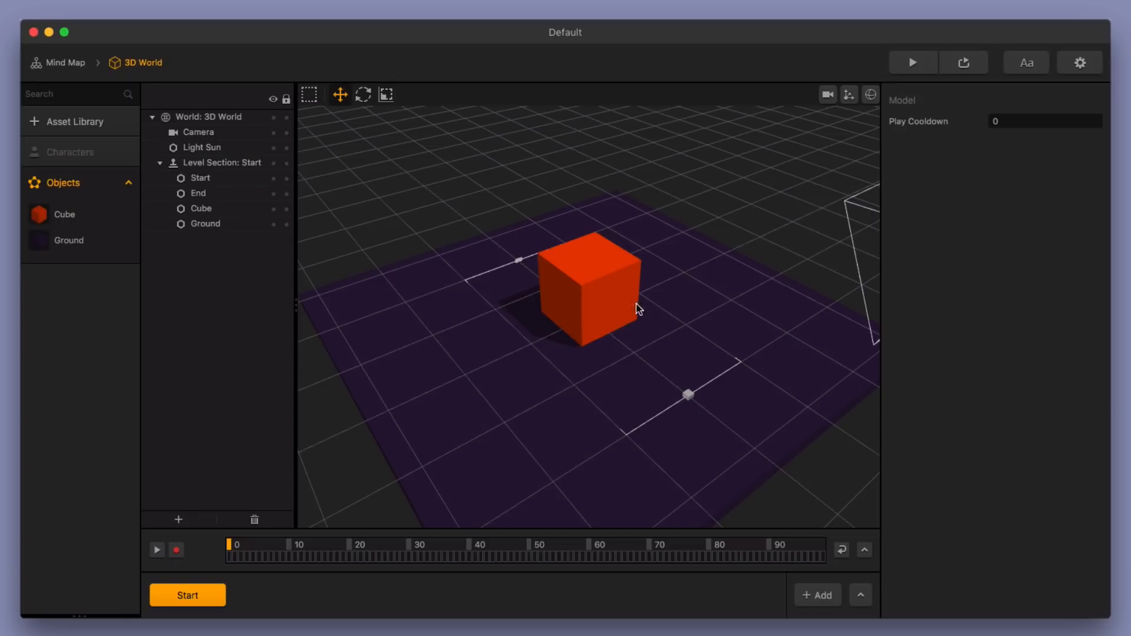
click(618, 311)
key(Delete)
click(607, 356)
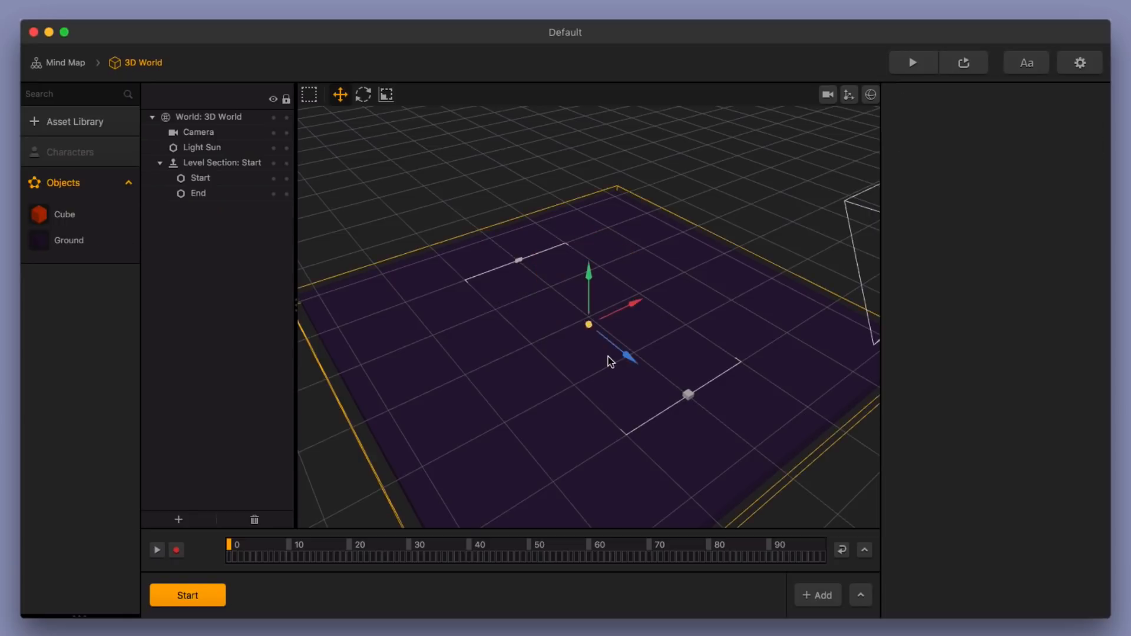
key(Delete)
Step: Delete the Cube and Ground assets from the project's objects and confirm both deletions
click(54, 273)
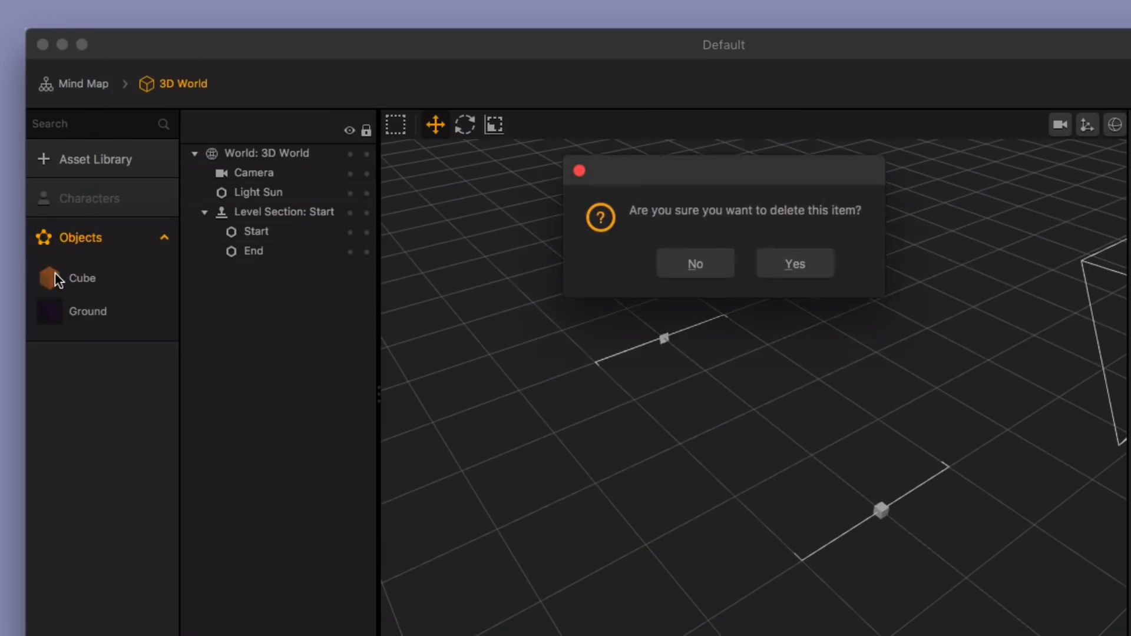
click(781, 266)
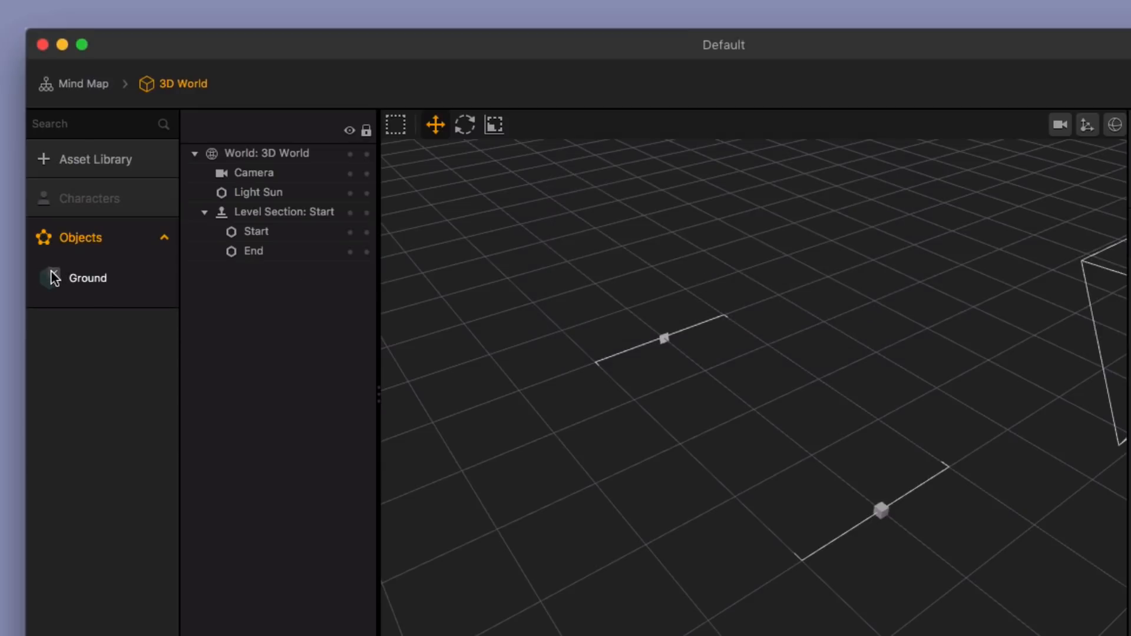
click(52, 273)
click(796, 266)
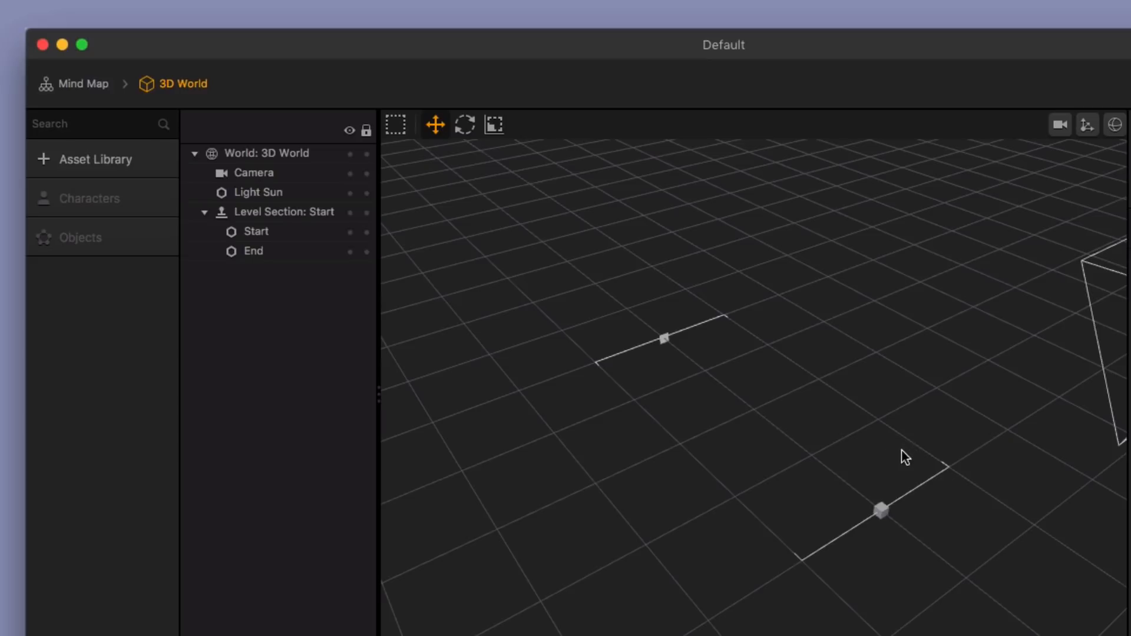
Step: Add the Cube and Sphere shapes from the asset library to the project's objects
click(110, 155)
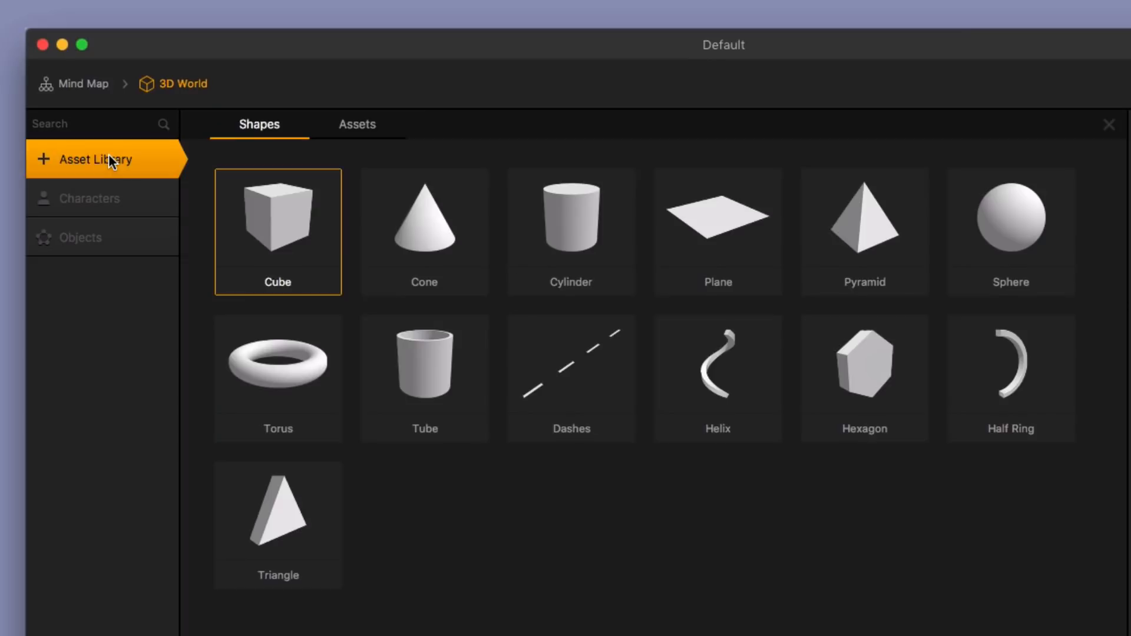
click(298, 231)
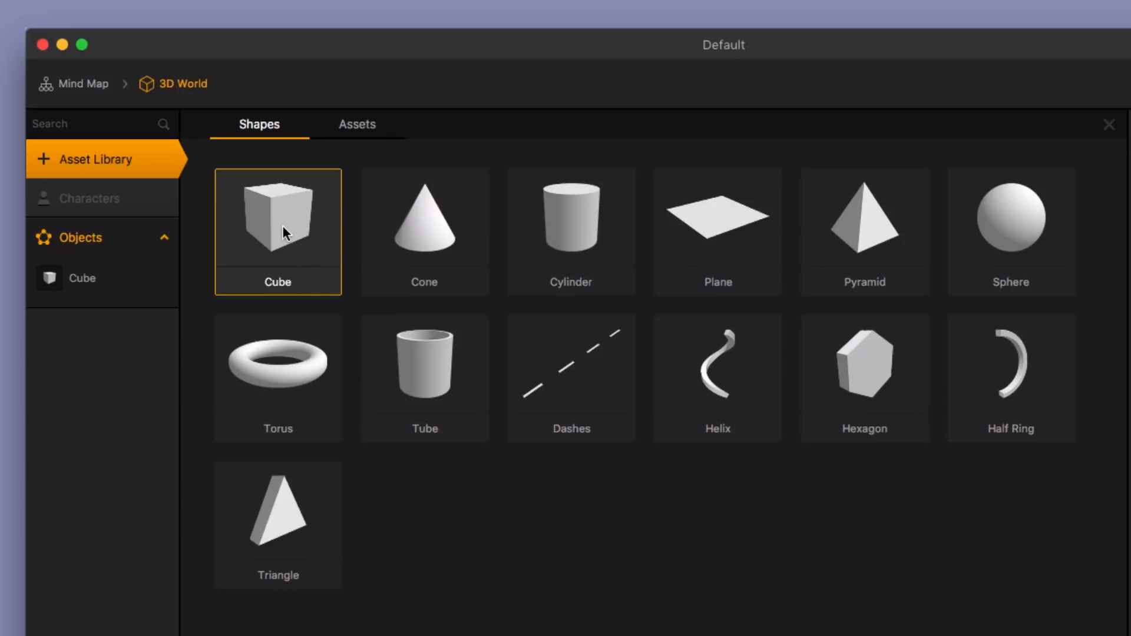
click(1044, 234)
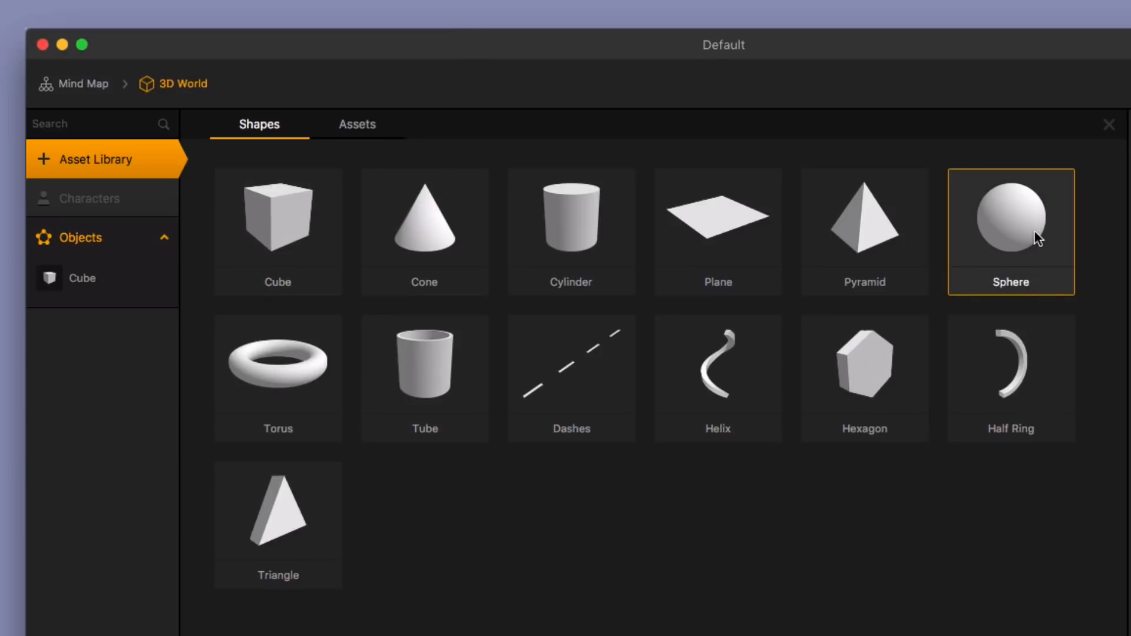
click(1027, 236)
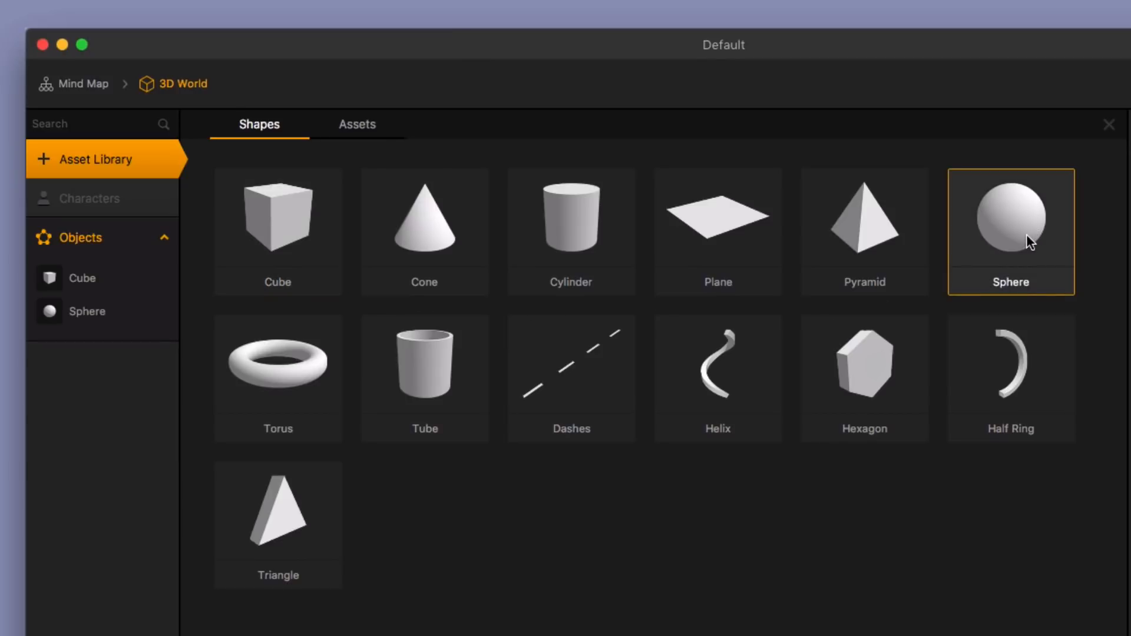
click(133, 159)
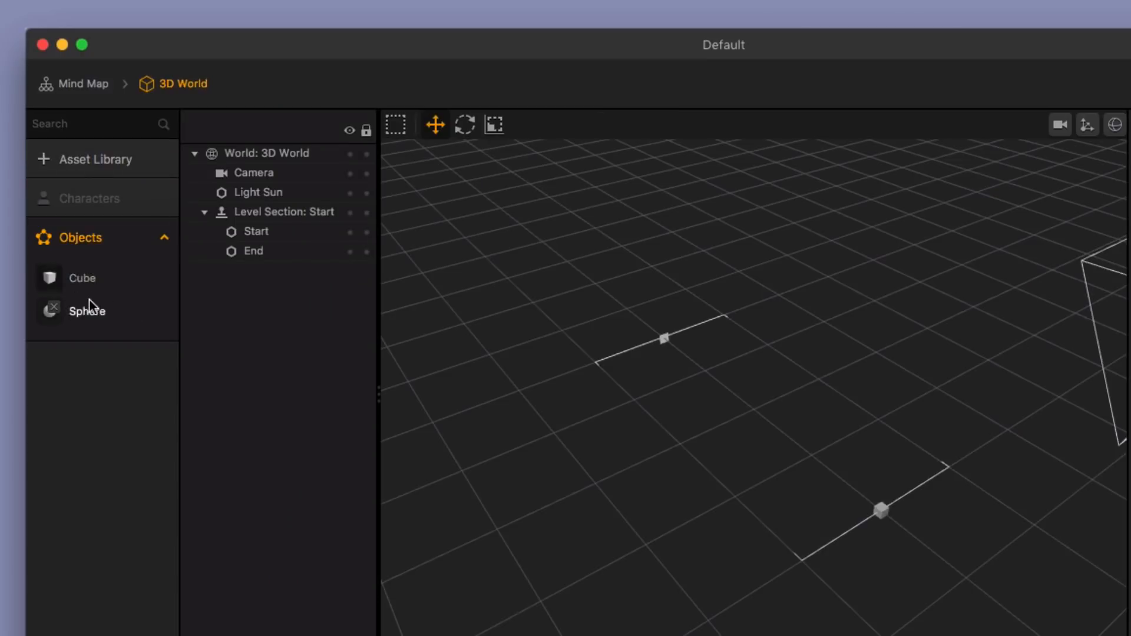
Step: Rename the Cube object as Ground
click(87, 281)
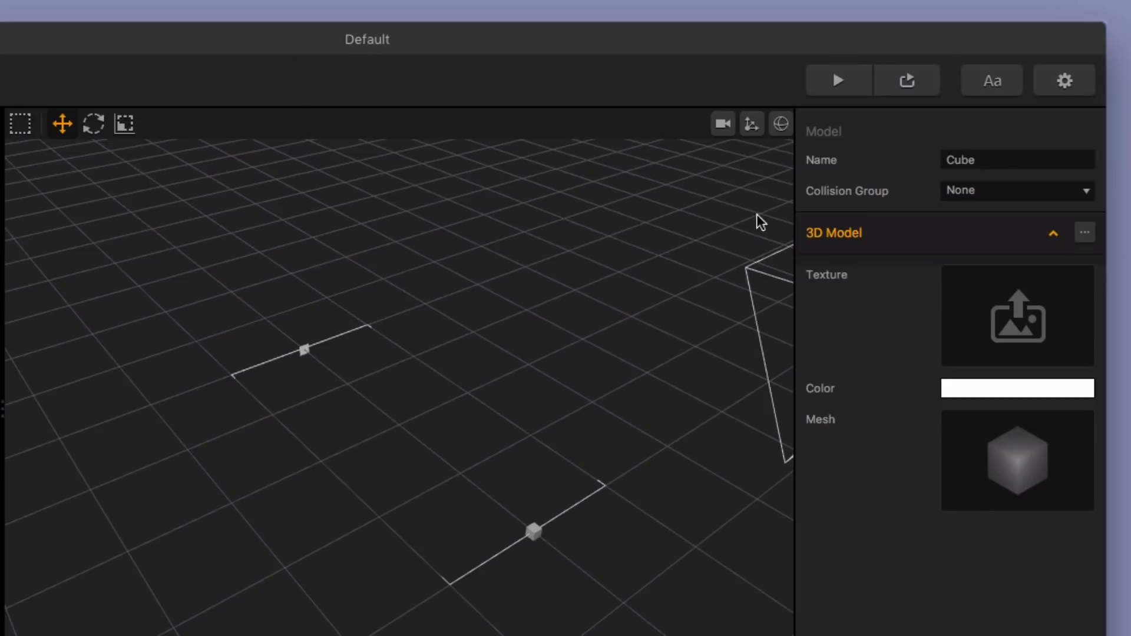
drag(981, 161, 918, 165)
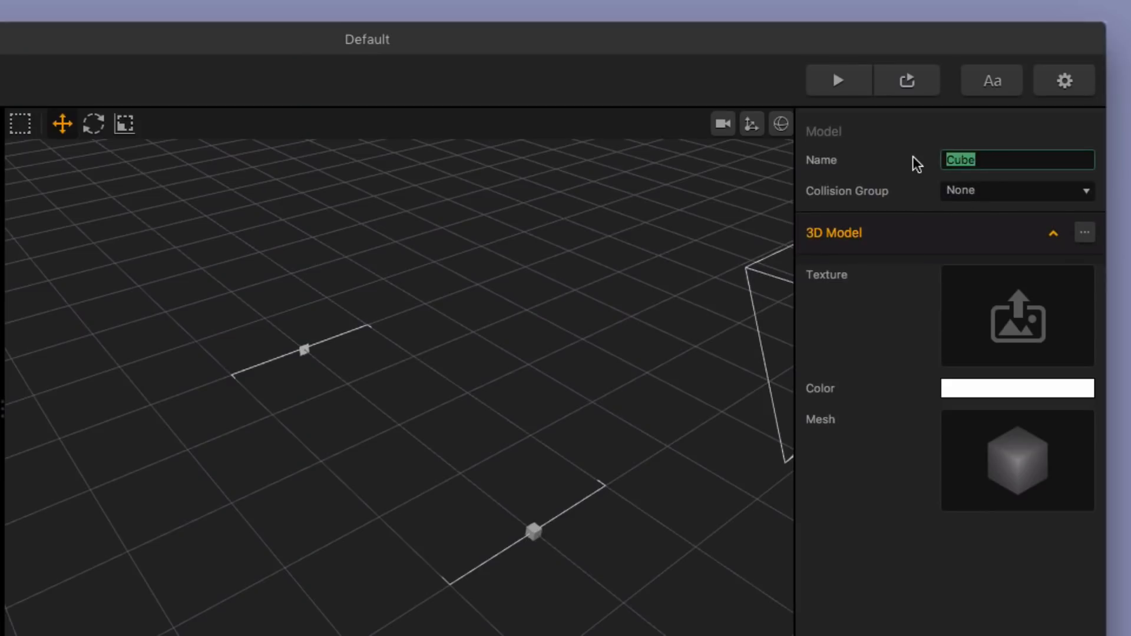
text(Ground)
key(Return)
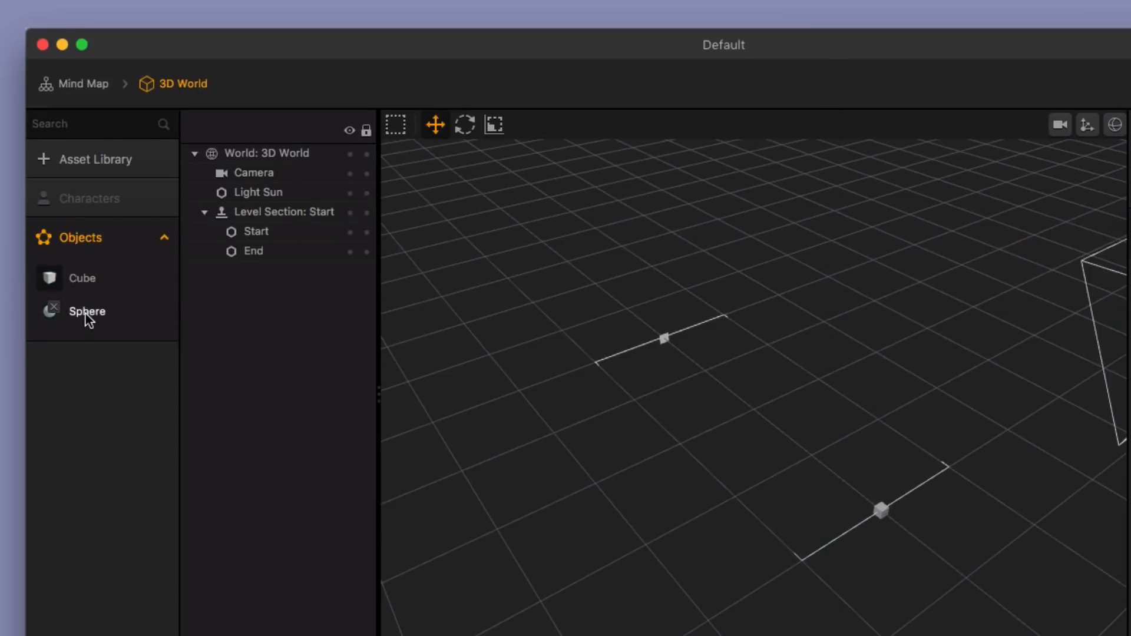
Step: Make the Sphere object a character and name it Main Character
drag(86, 313, 81, 204)
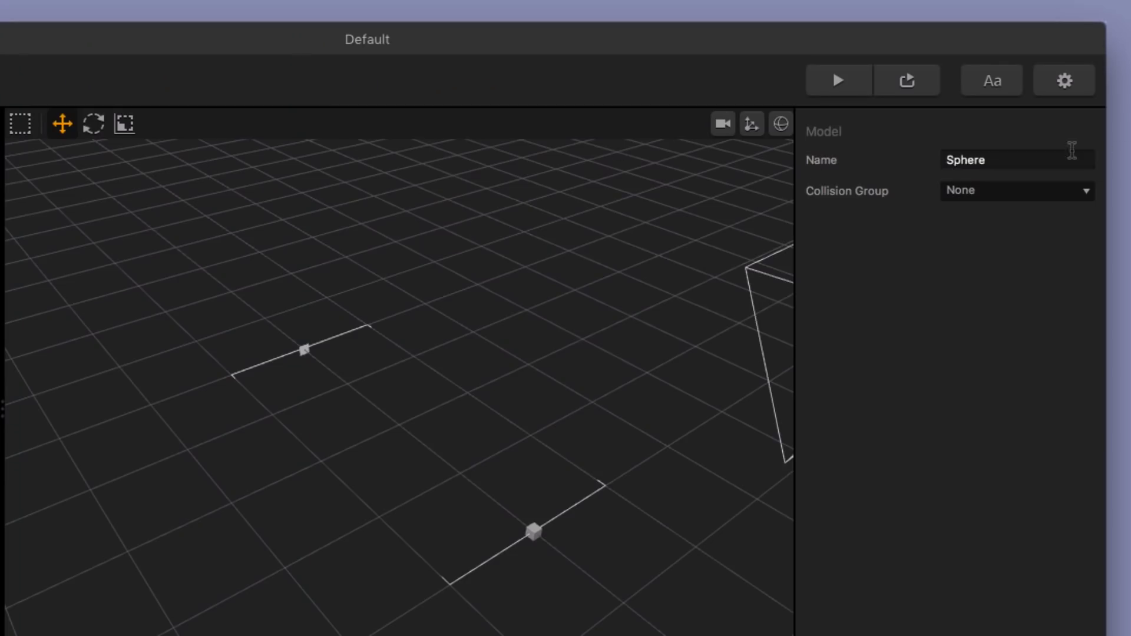
drag(1072, 152, 840, 166)
text(Main Char)
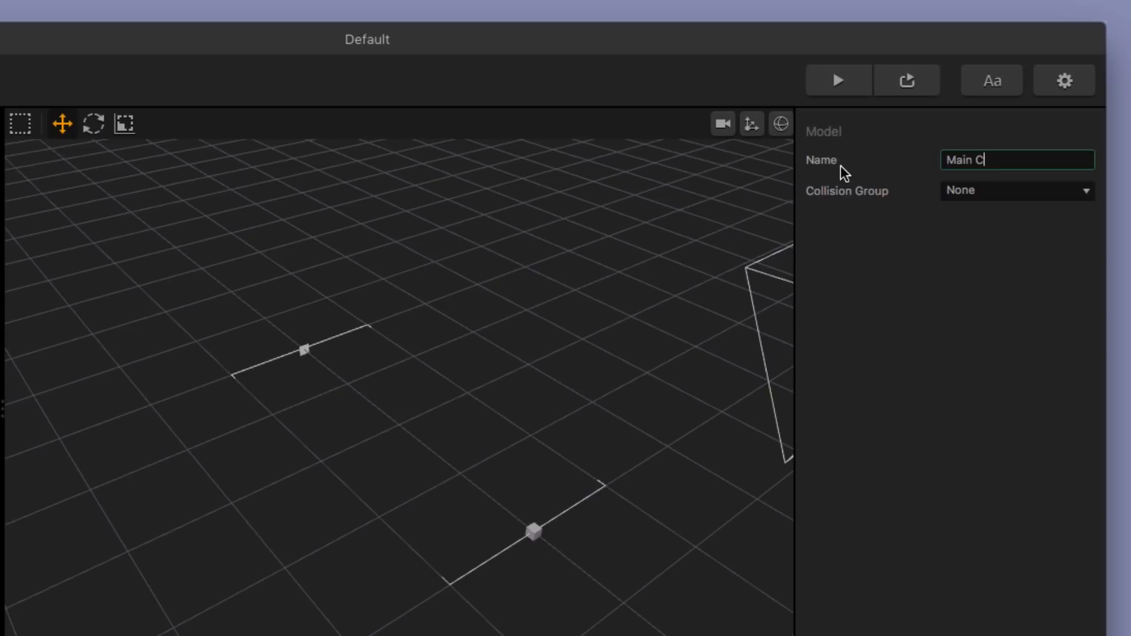
text(acter)
key(Return)
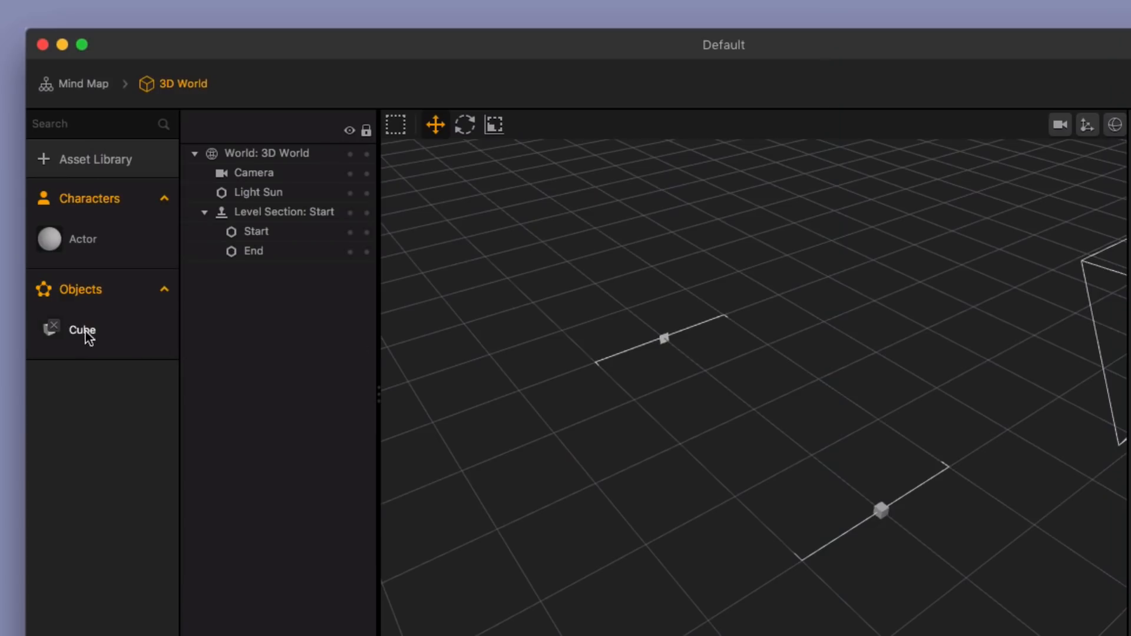
Step: Place the Ground cube between the level's start and end markers and reshape it into a wide, flat slab lowered slightly
drag(86, 334, 745, 413)
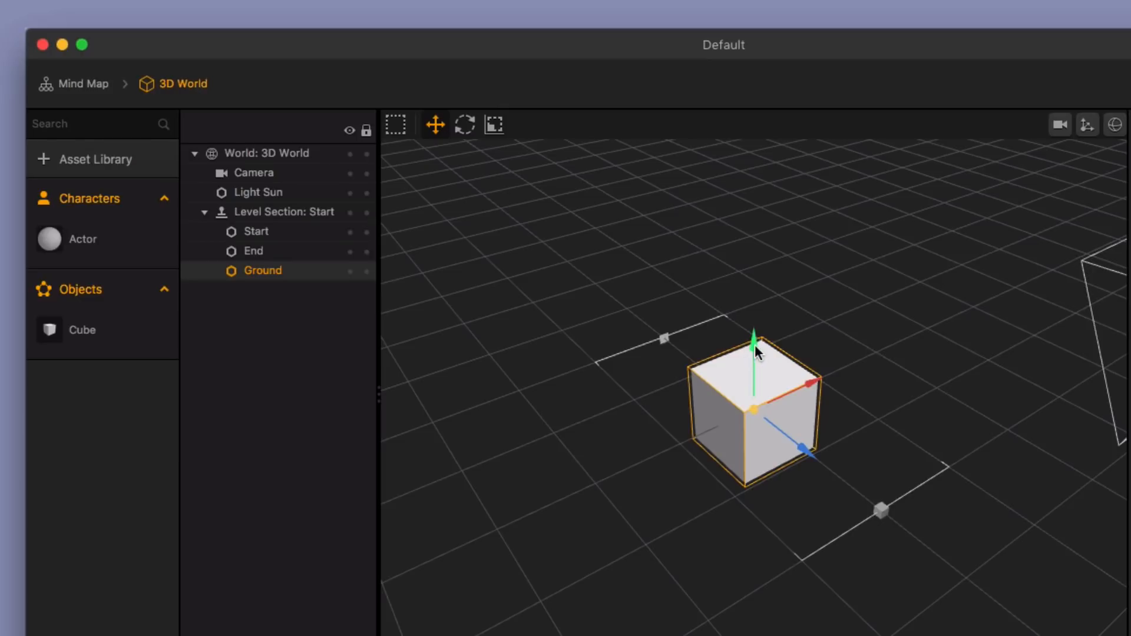
click(494, 124)
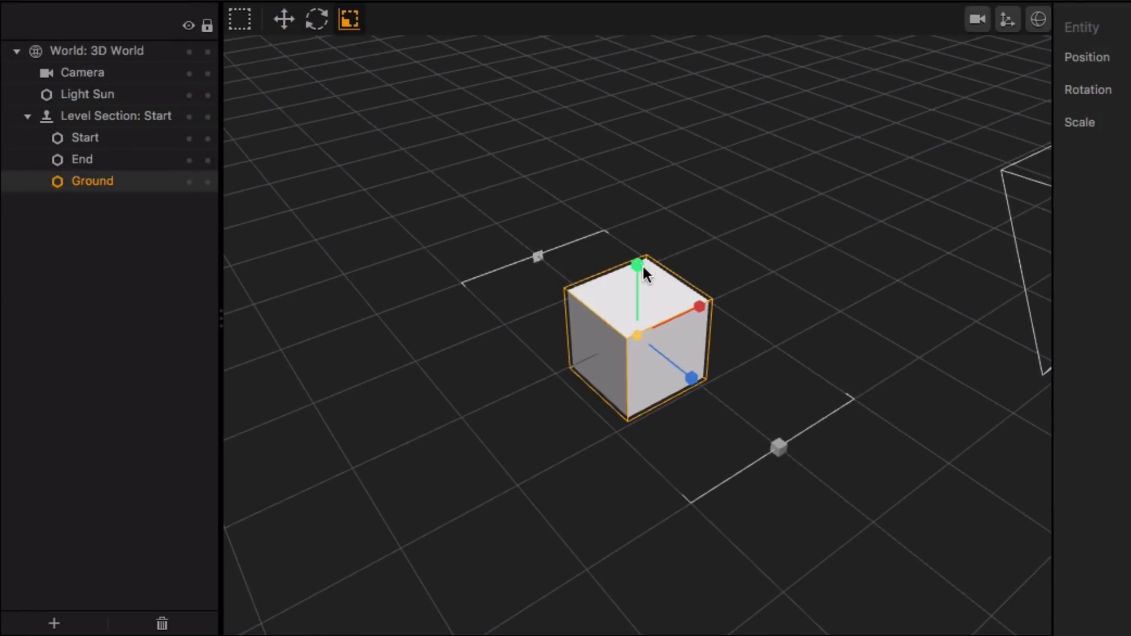
drag(638, 264, 1130, 342)
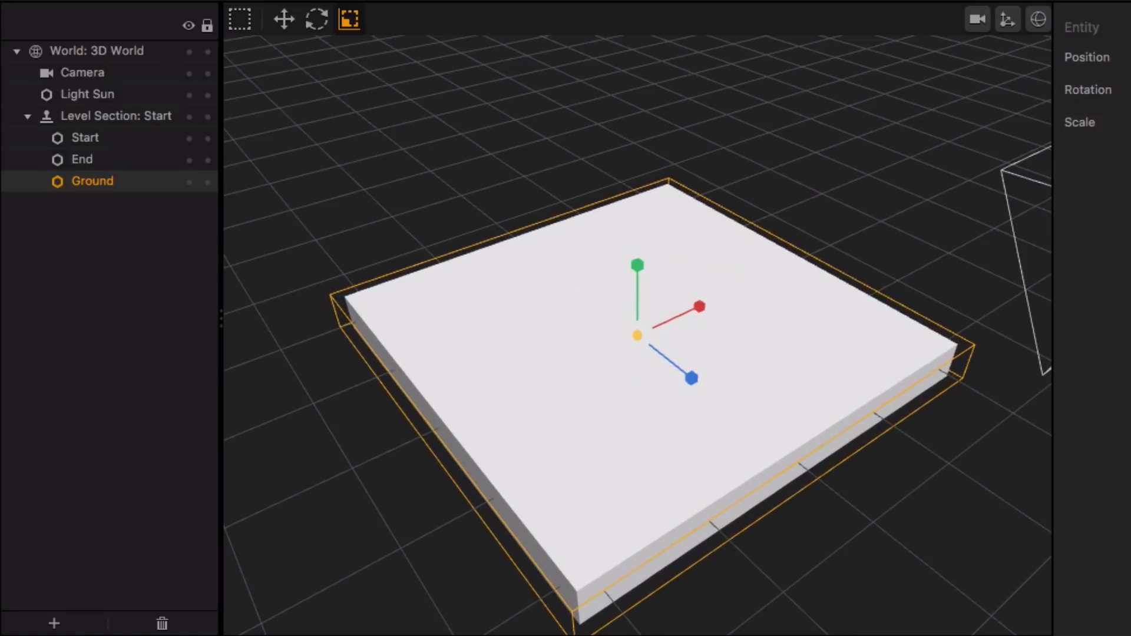
click(284, 19)
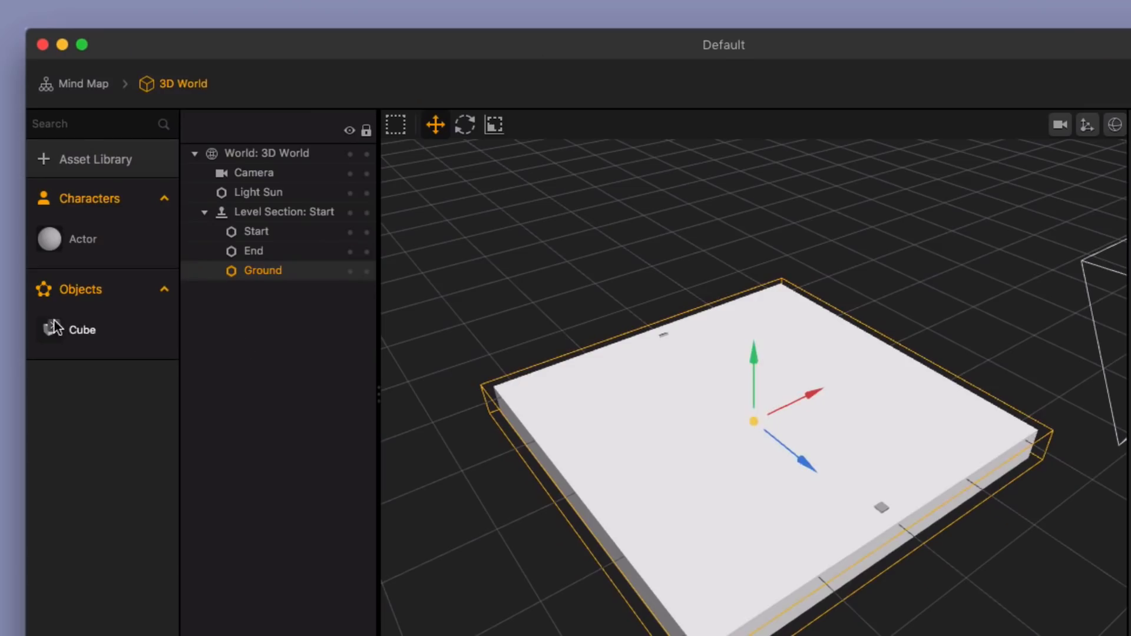
Step: Set the Ground object's 3D model color to a light periwinkle blue
click(55, 328)
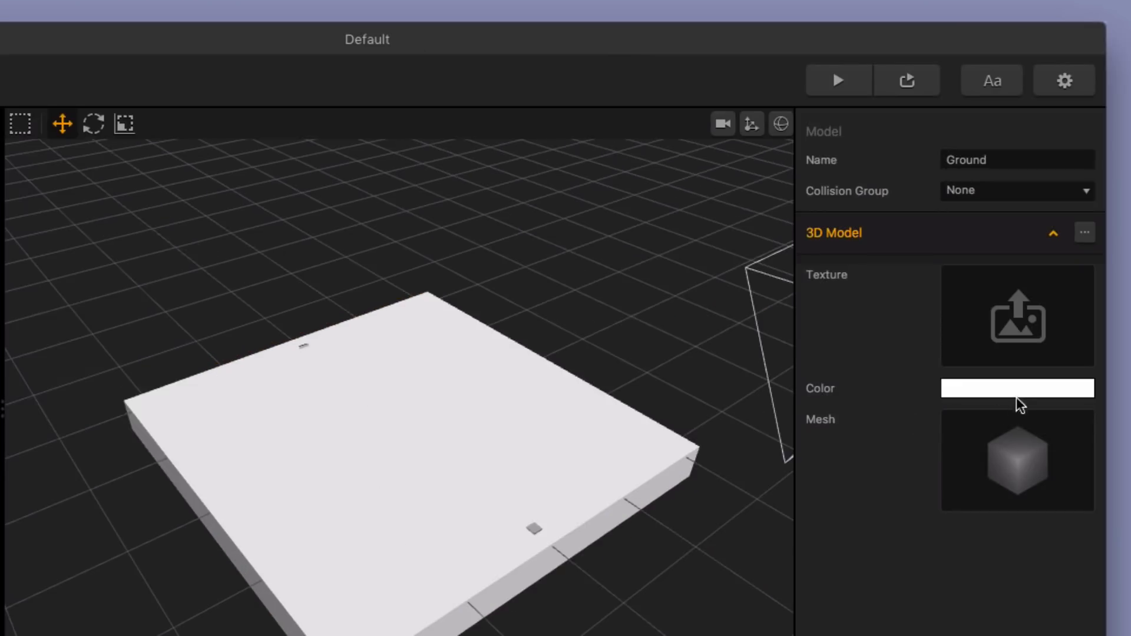
click(1018, 390)
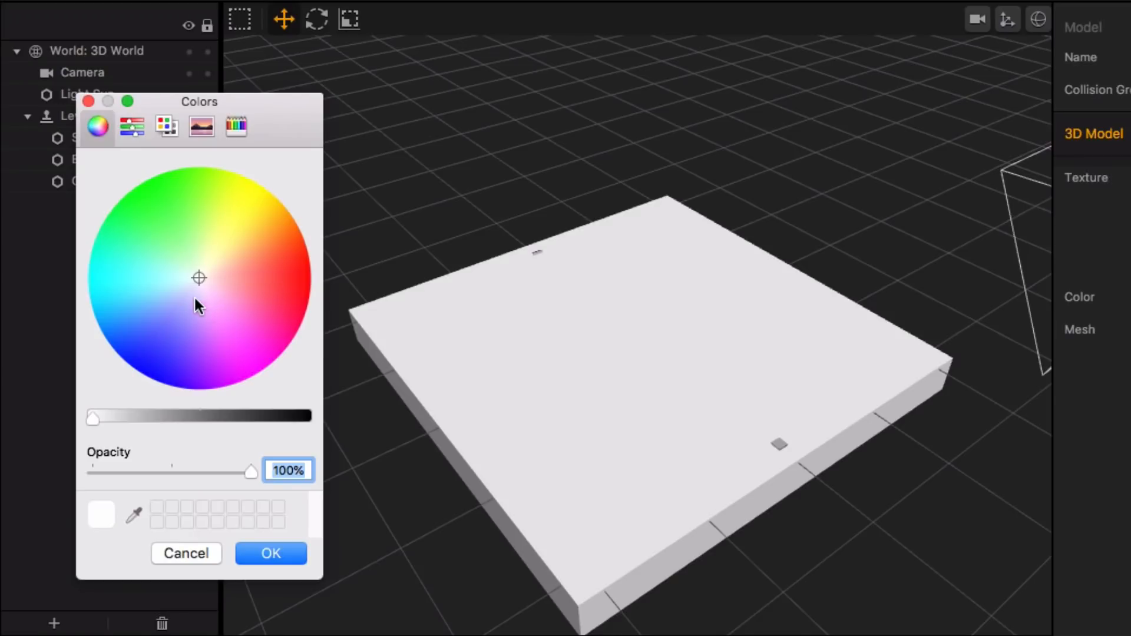
drag(195, 299, 186, 296)
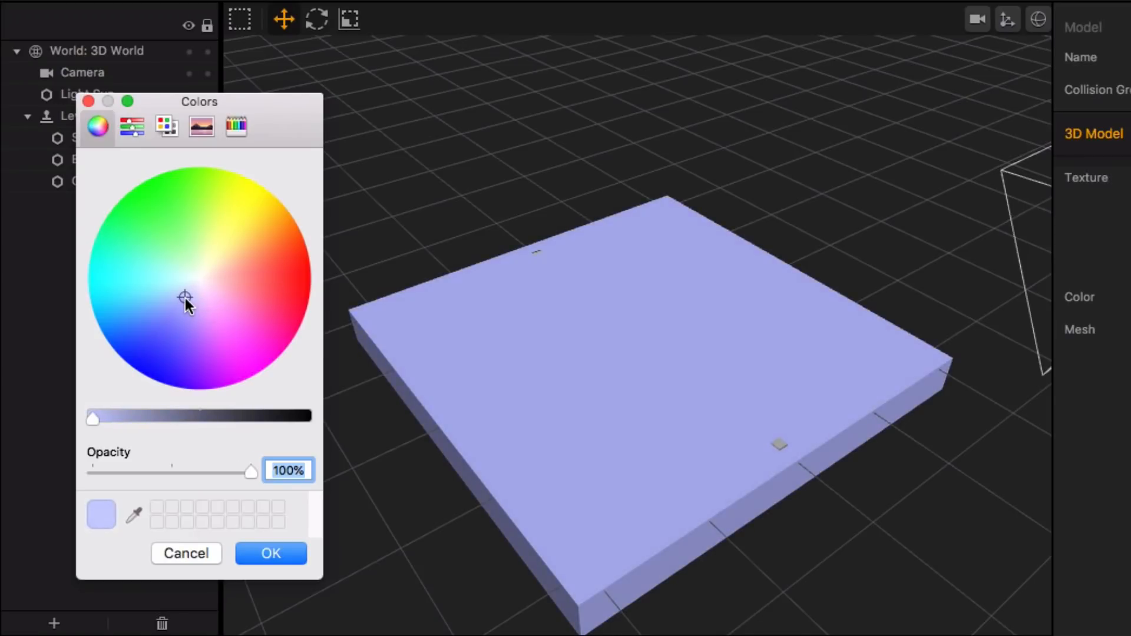
click(271, 551)
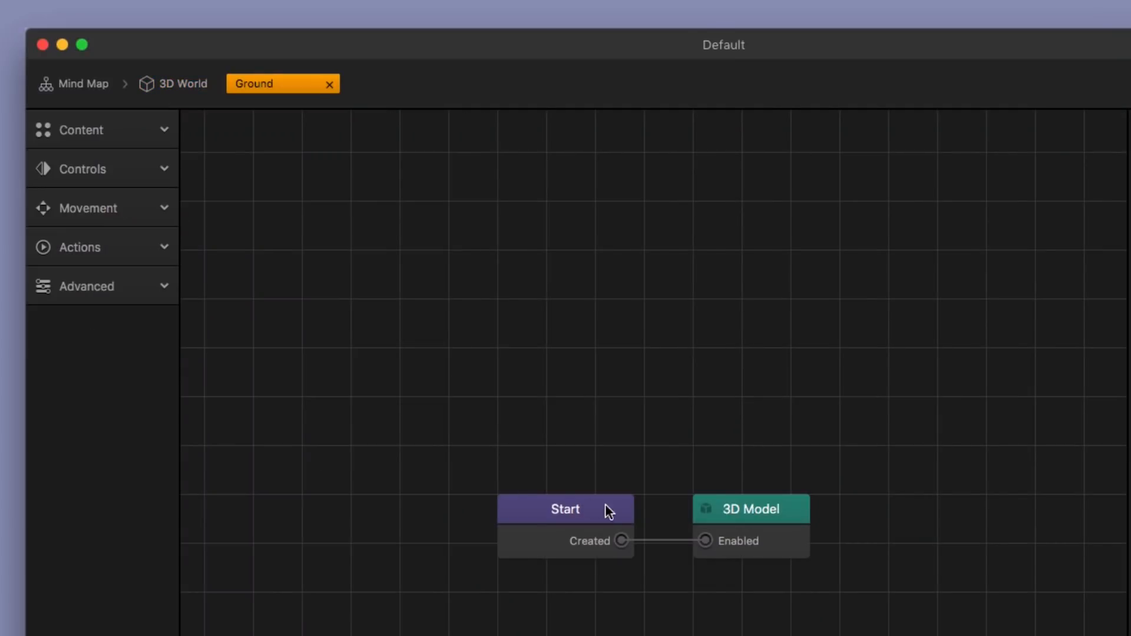
Step: Enable Physics on the Start node of the Ground's node map, set its object type to Static, and preview the game
click(592, 516)
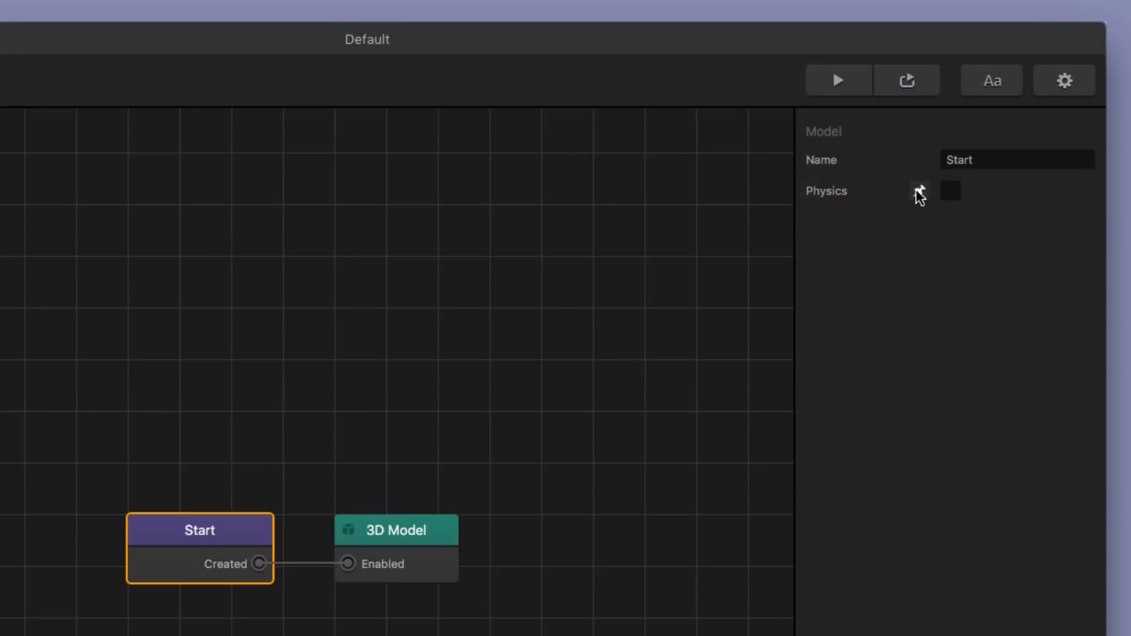
click(951, 193)
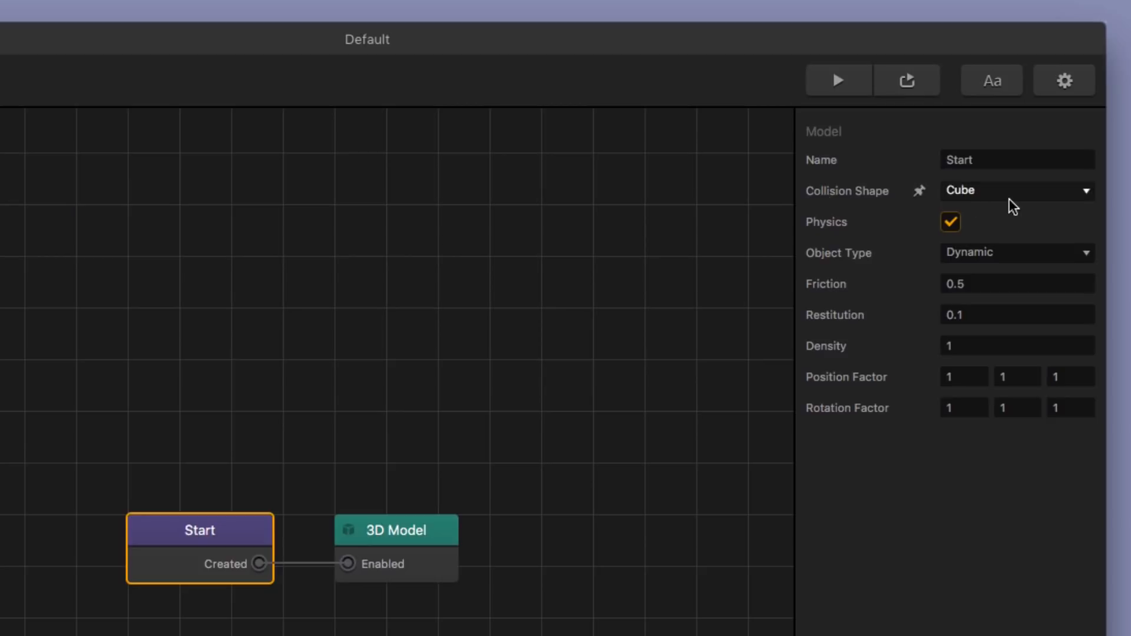
click(976, 259)
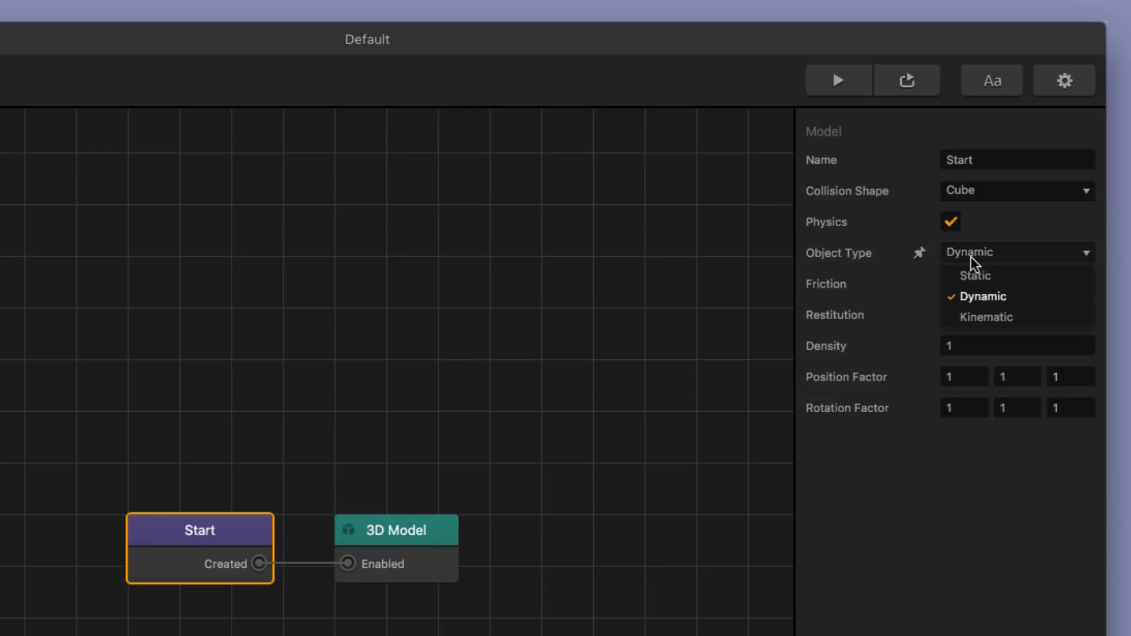
click(995, 279)
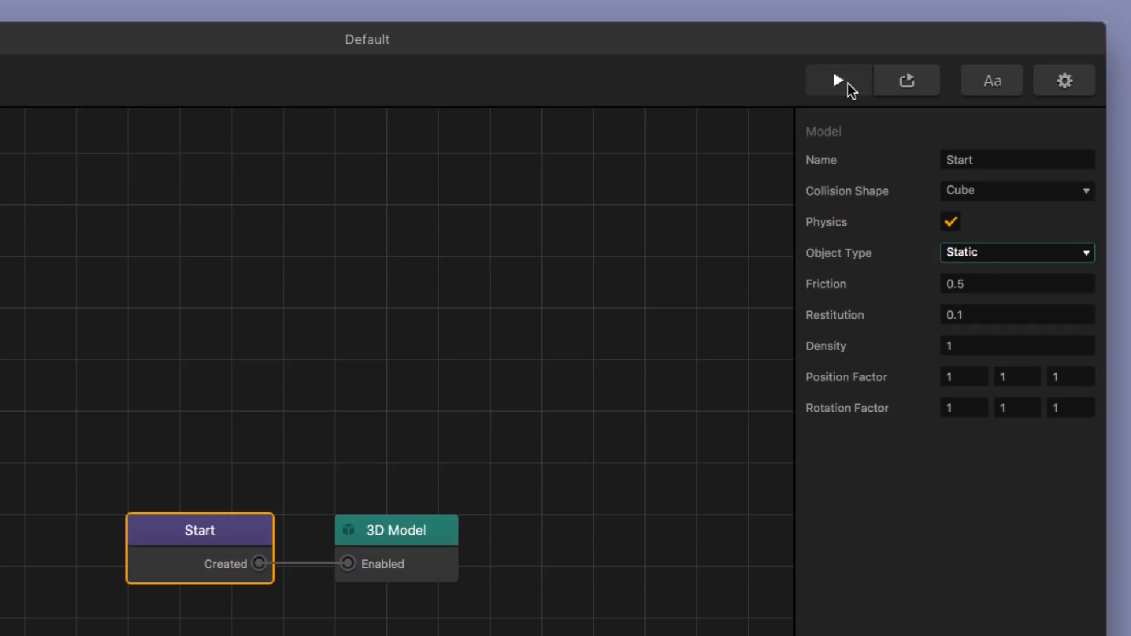
click(839, 81)
Step: Preview the game with the ground's object type set to Dynamic, and restore it to Static
click(960, 253)
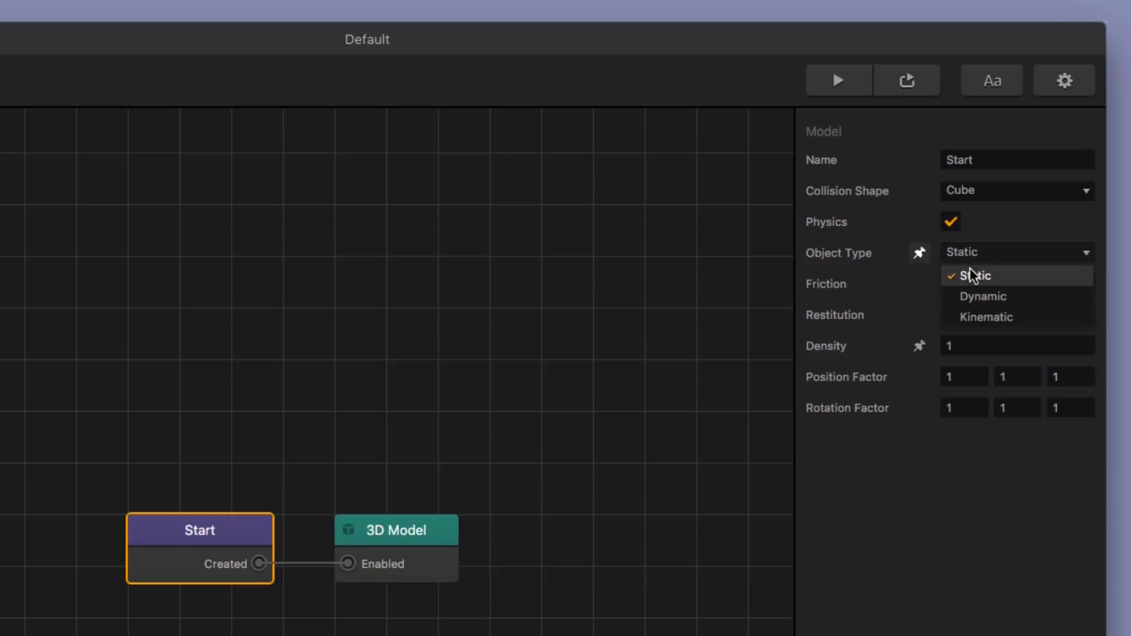
click(973, 294)
click(834, 78)
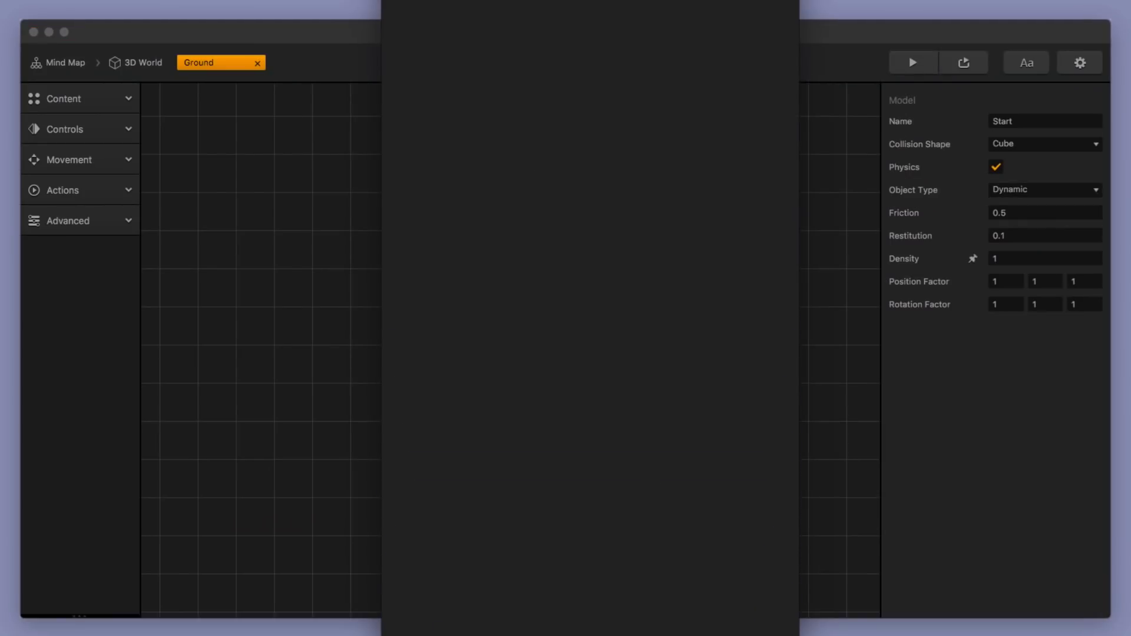
click(1041, 192)
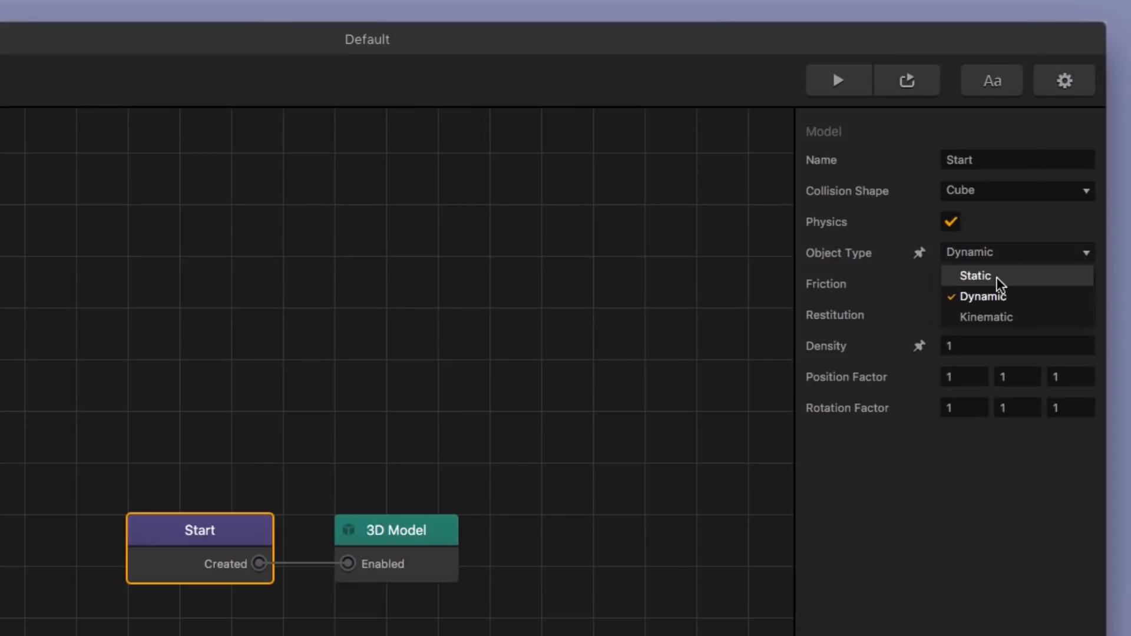
click(1032, 210)
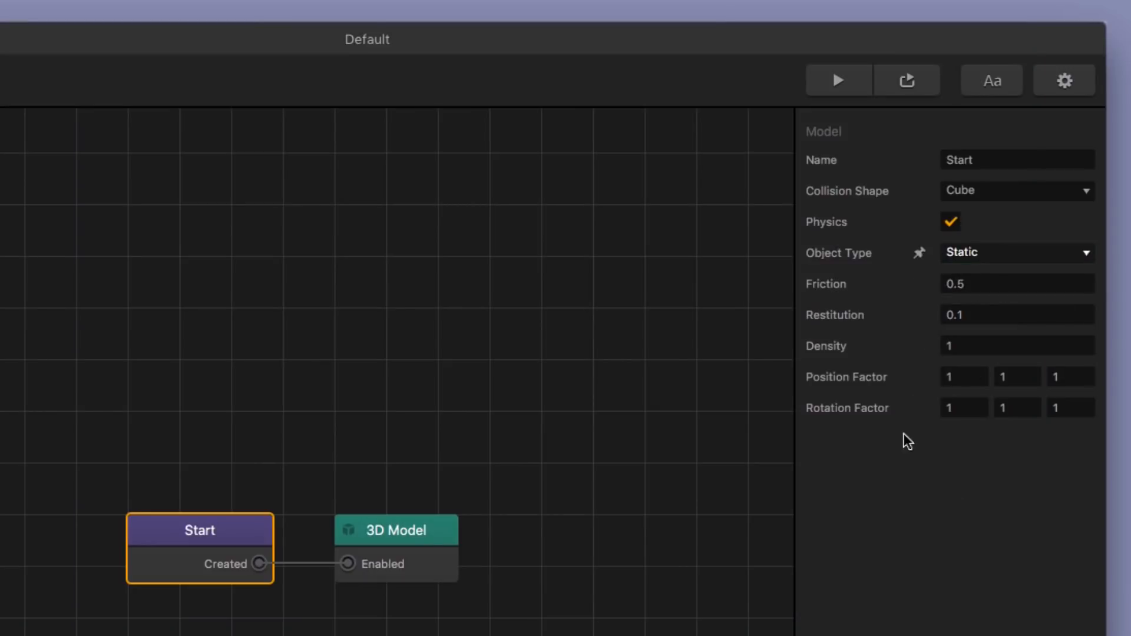
Step: Preview the game with the Static ground, set the preview scale to 50%, and close the preview
click(839, 83)
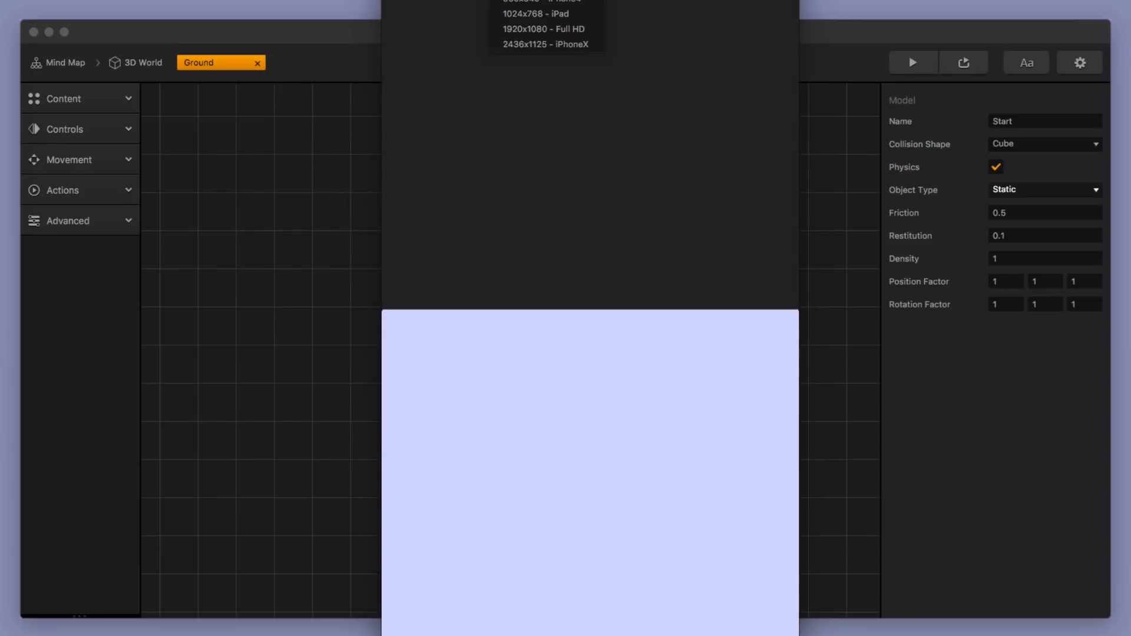
click(626, 0)
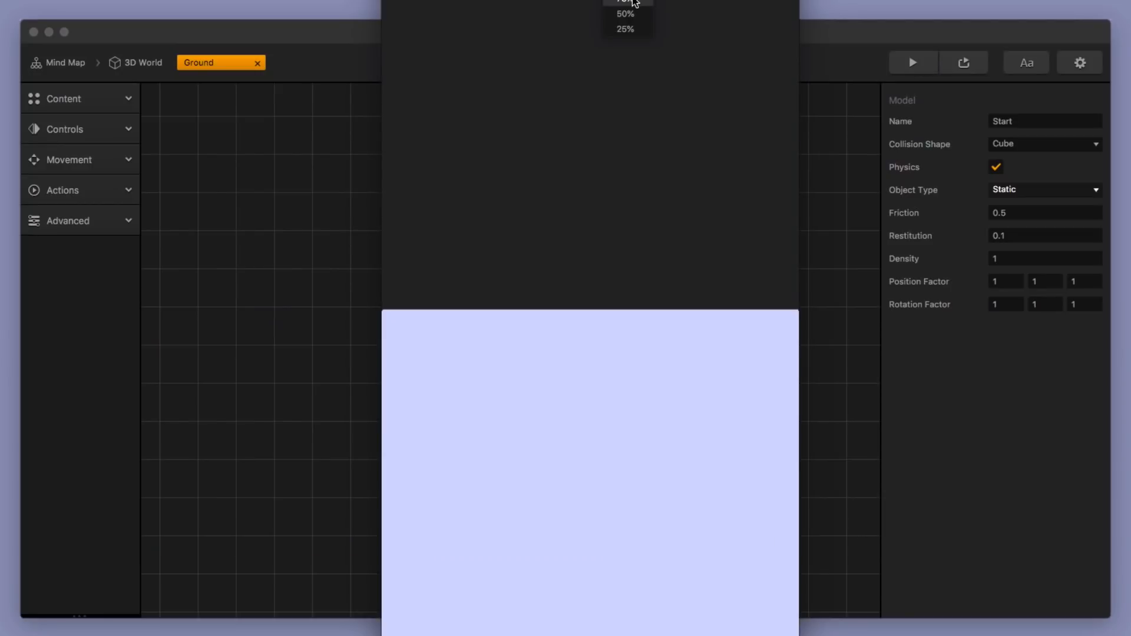
click(633, 1)
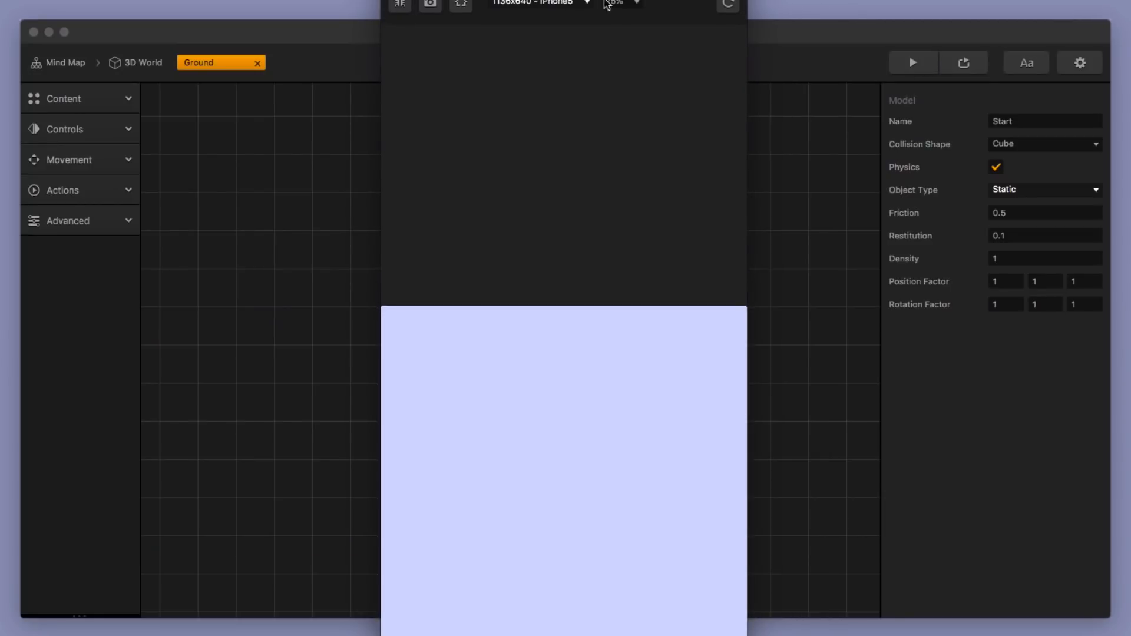
click(625, 2)
click(630, 51)
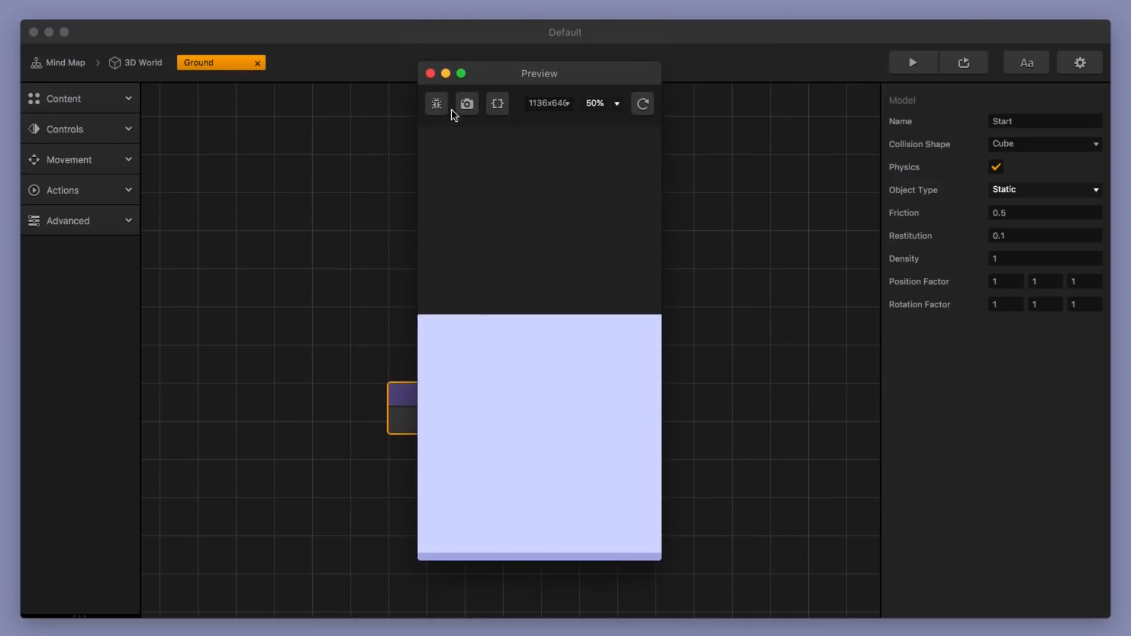
click(431, 74)
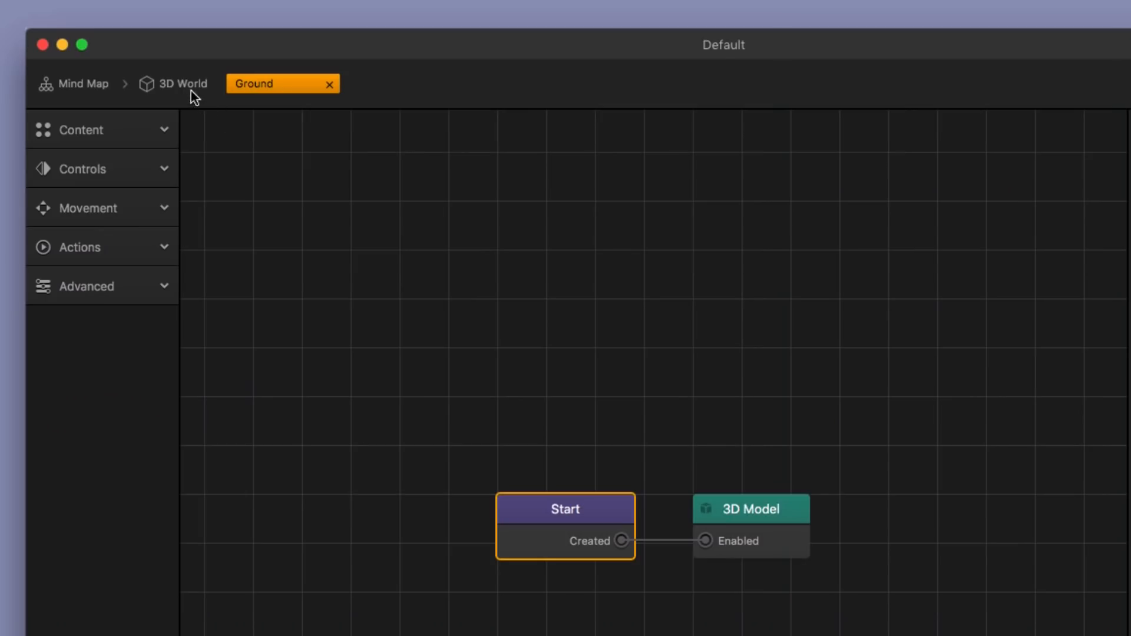
Step: Open the Actor's node map from the 3D World and move its Start node up, closer to the 3D Model node
click(183, 86)
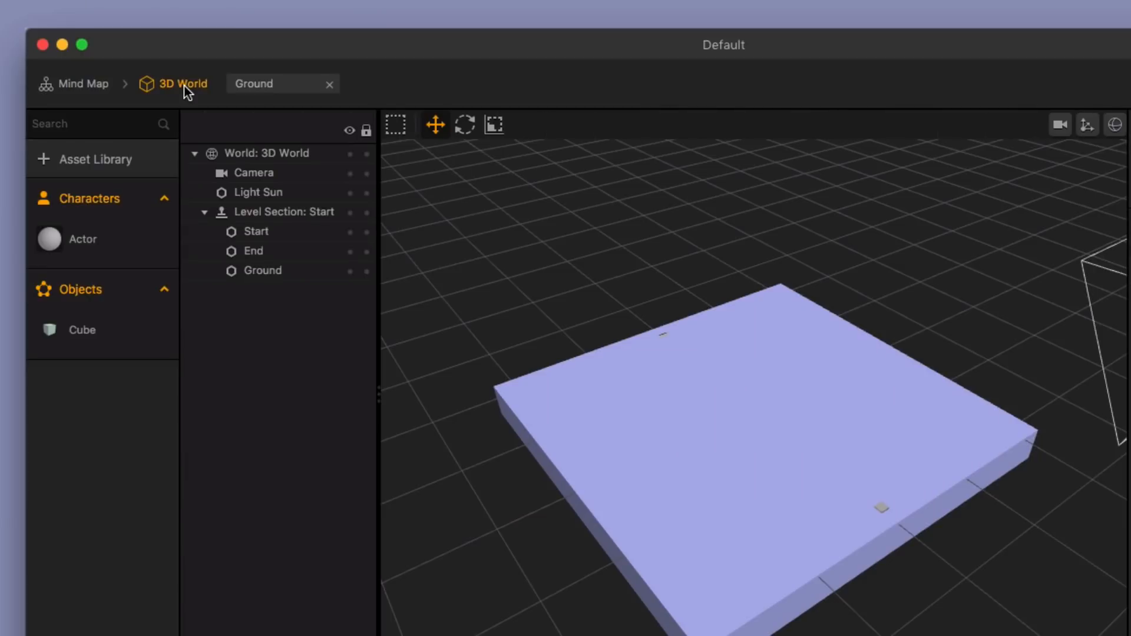
double_click(88, 242)
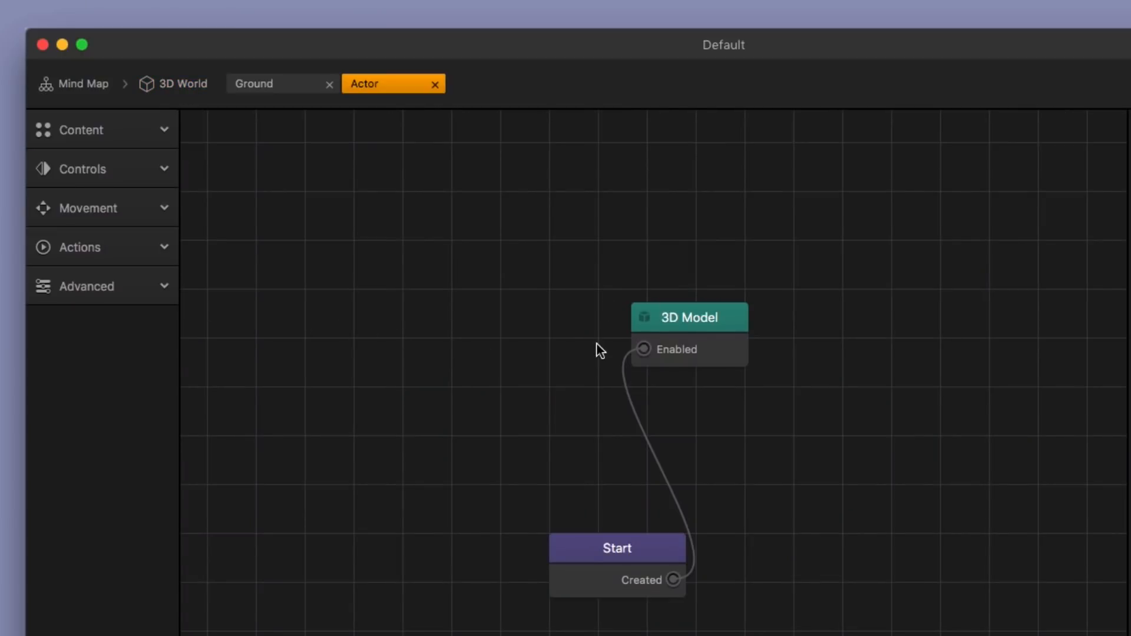
drag(637, 549, 532, 446)
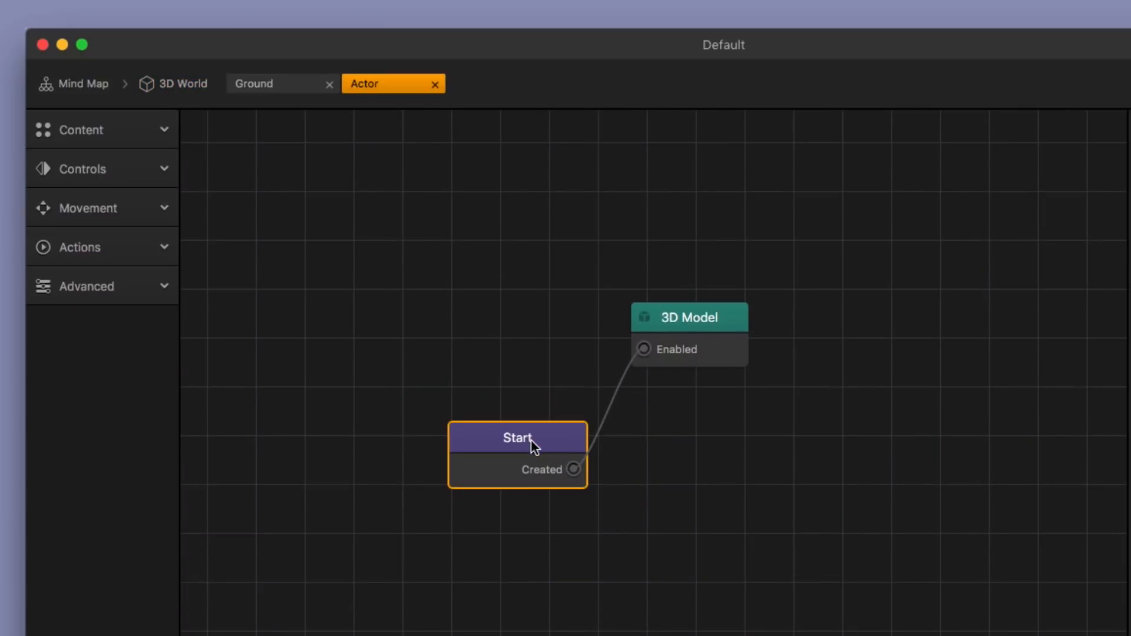
click(948, 192)
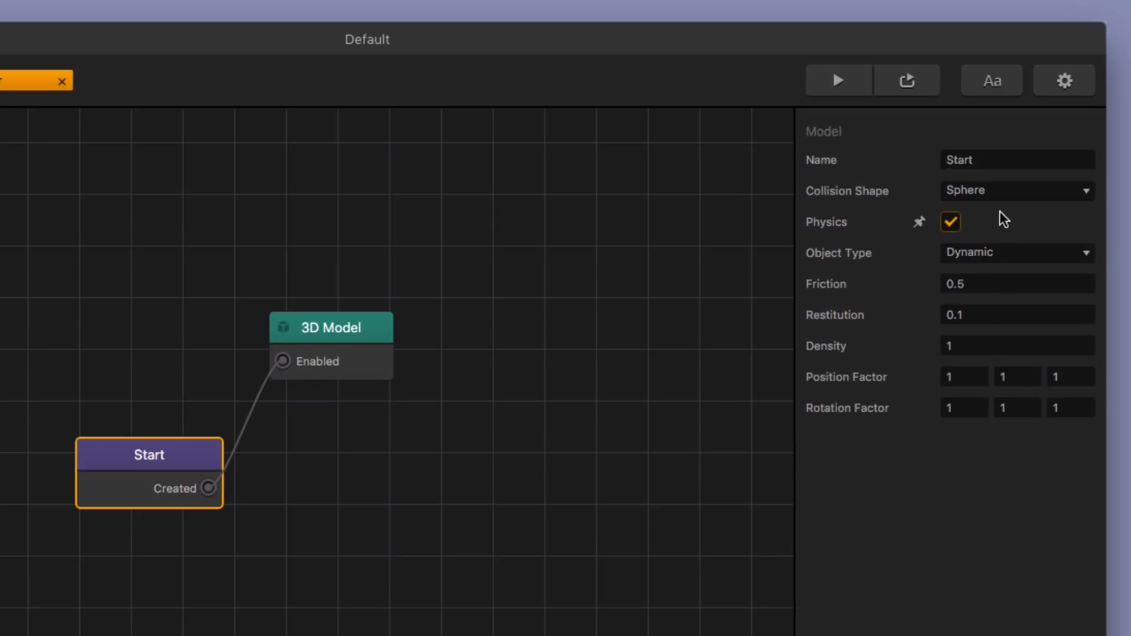
Step: Place the Actor at the middle of the ground in the 3D World, raise it to about 1.46, and preview the game
click(173, 84)
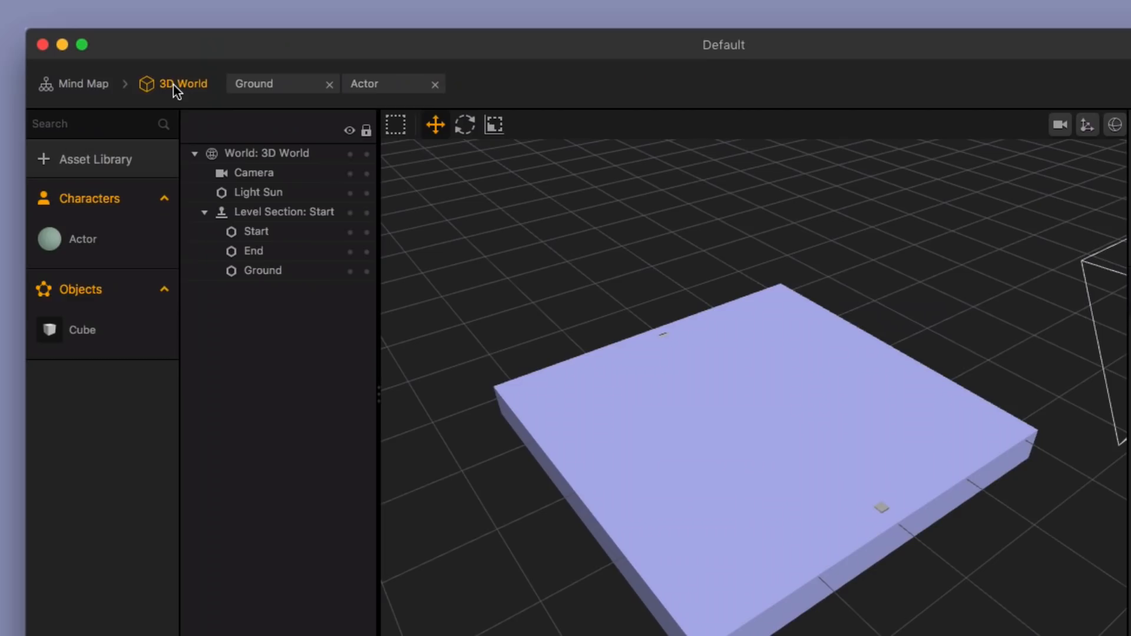
mouse_move(103, 244)
drag(90, 243, 747, 403)
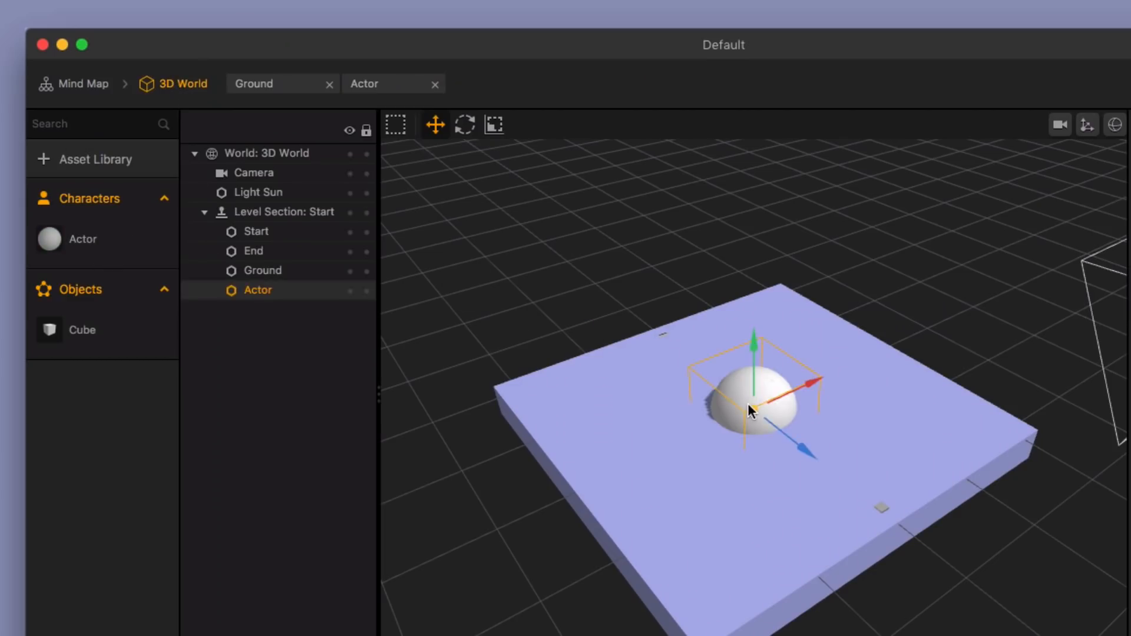
drag(751, 344, 751, 288)
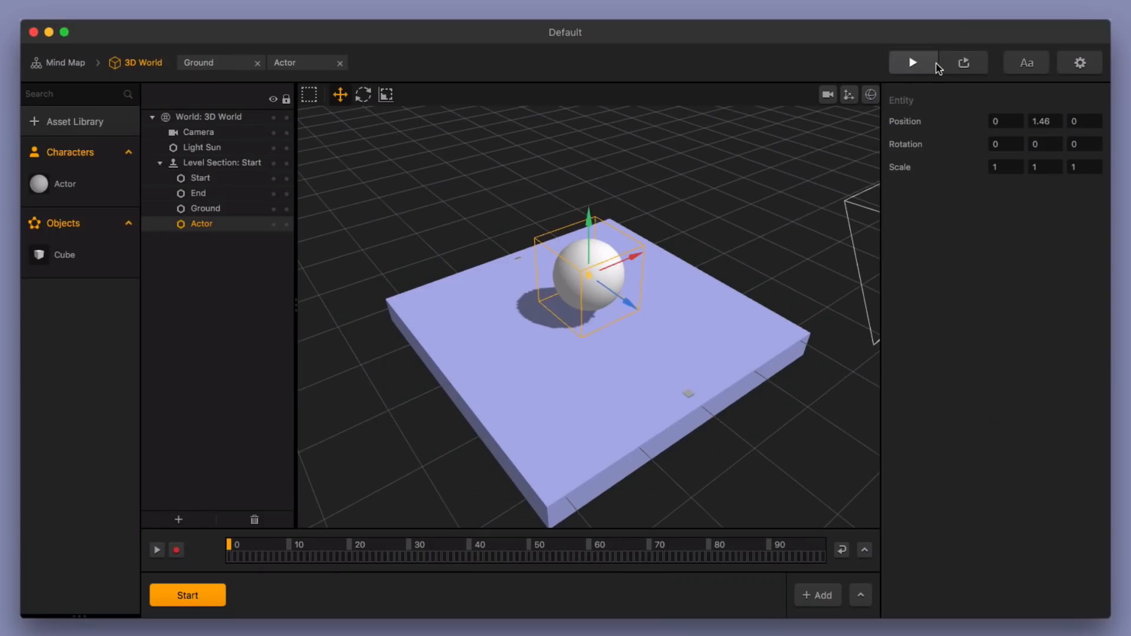
click(913, 63)
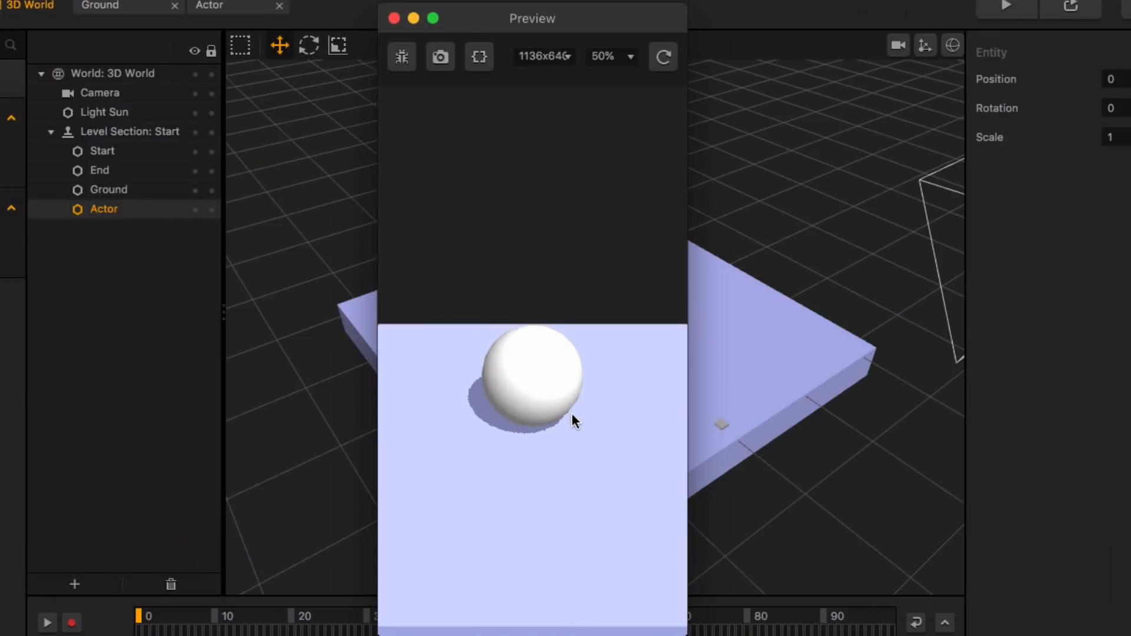
click(394, 19)
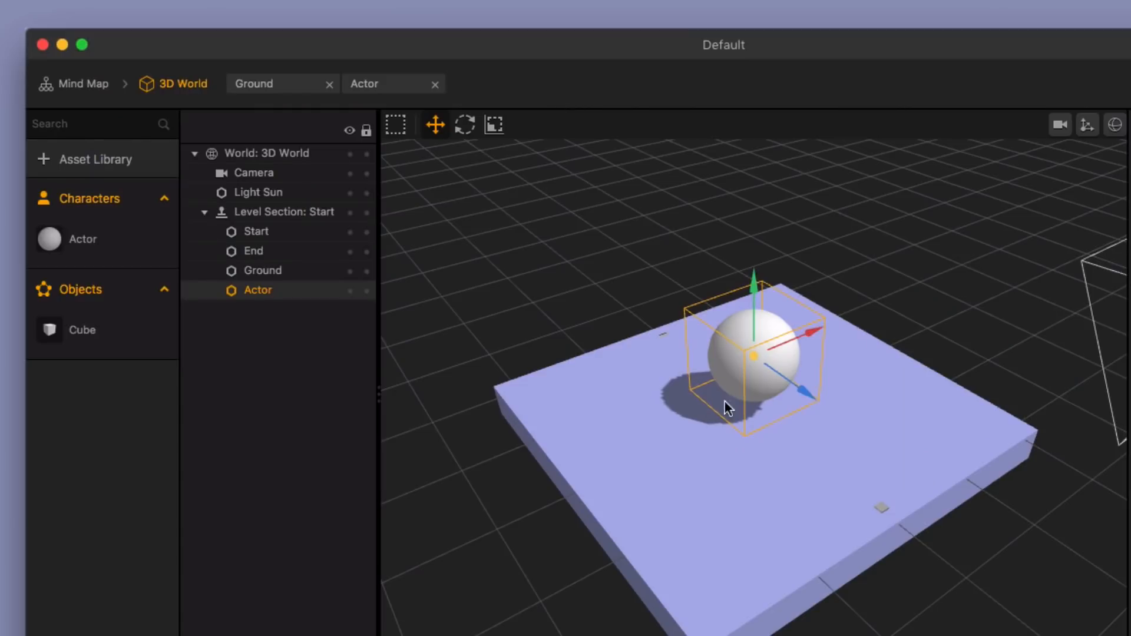
Step: Reopen the Actor's node map and move its 3D Model node down, roughly level with the Start node
mouse_move(104, 238)
double_click(83, 239)
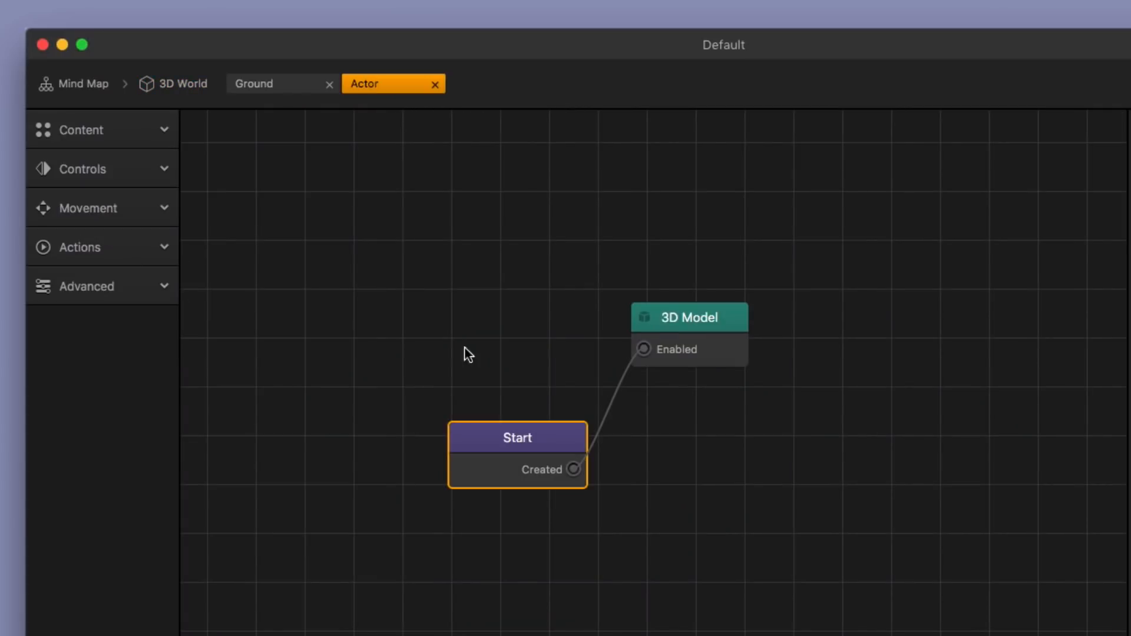
drag(701, 326, 735, 376)
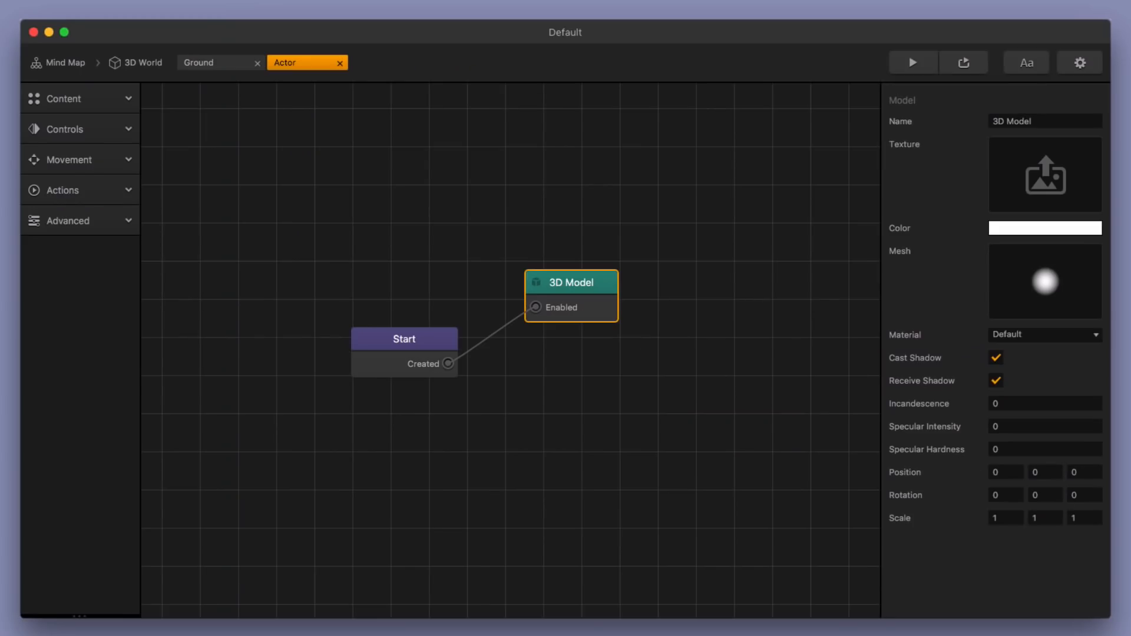
drag(582, 290, 612, 342)
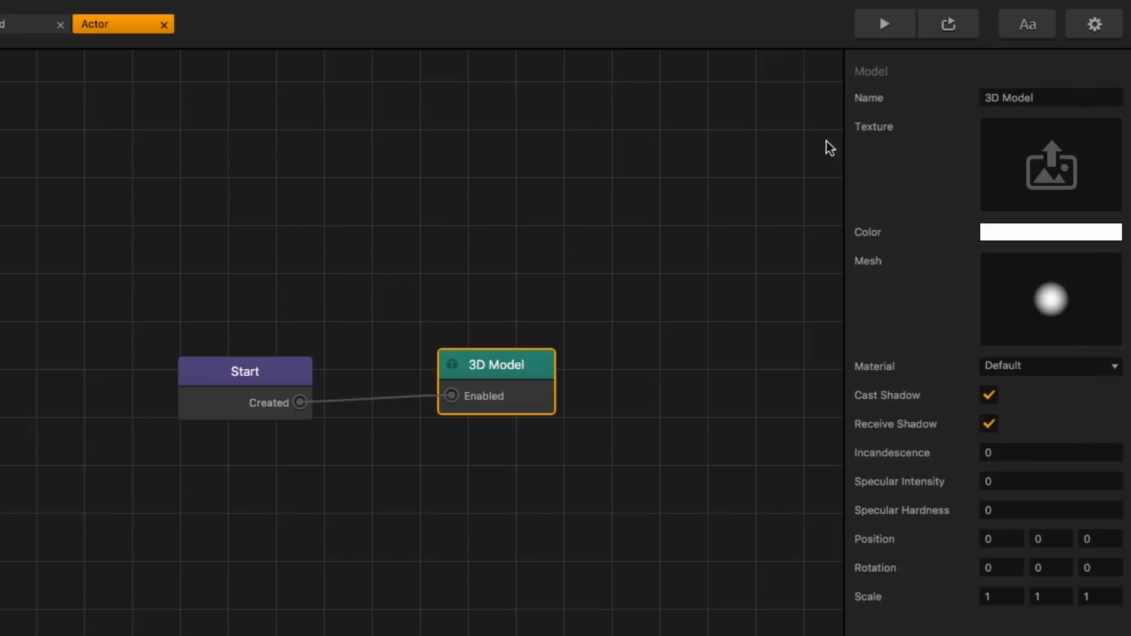
Step: Rename the Actor's 3D Model node as Body and move it farther from the Start node
drag(1039, 120, 979, 120)
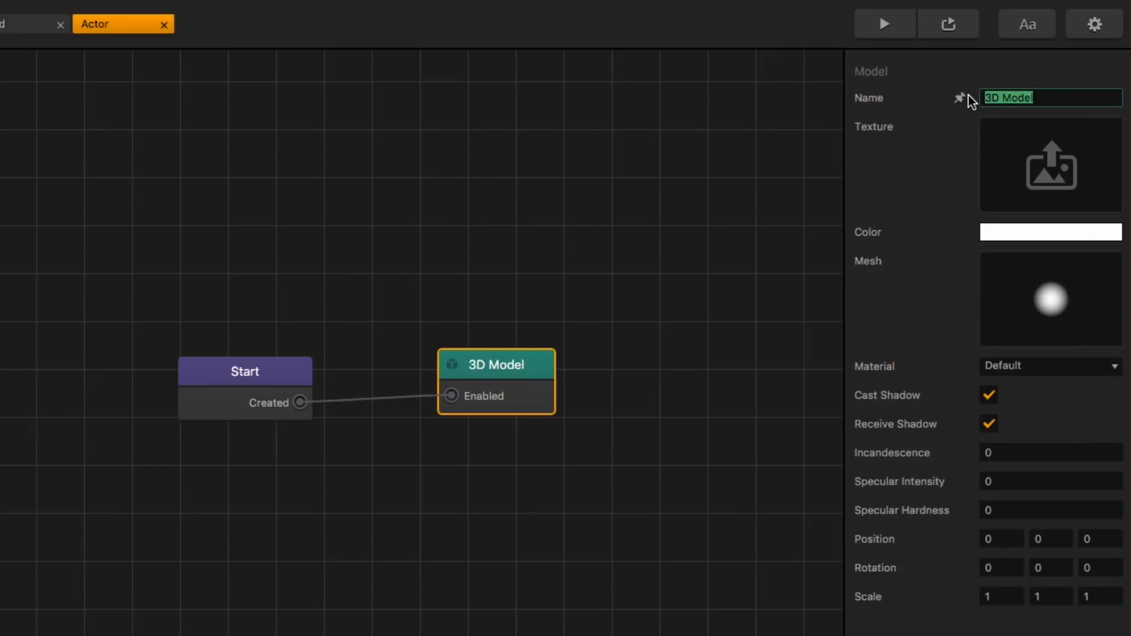
text(Body)
click(917, 151)
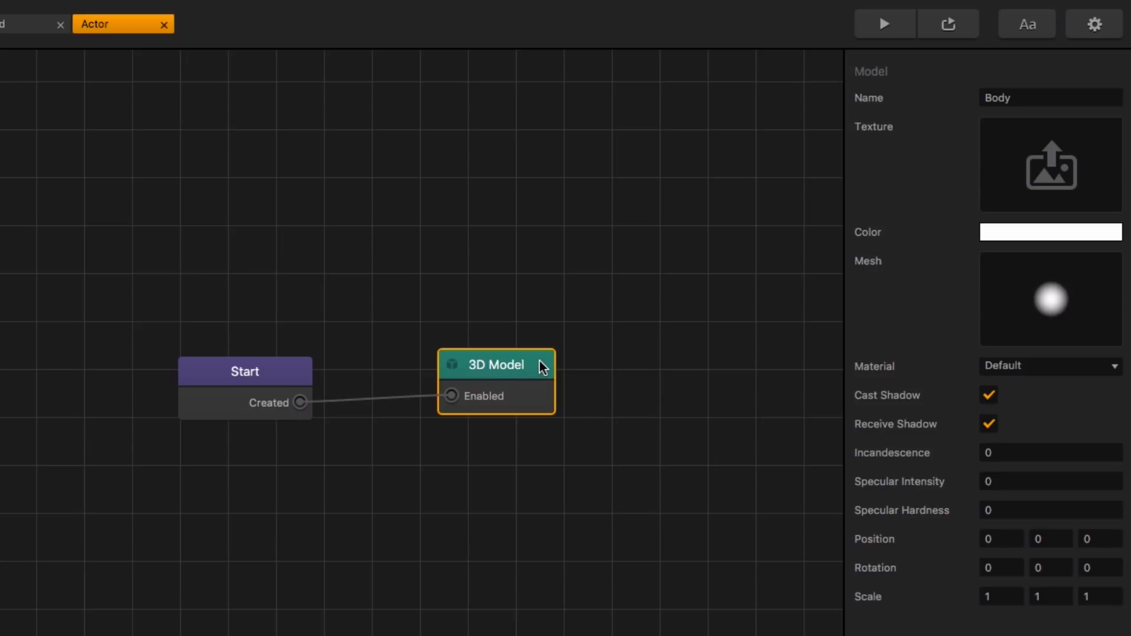
drag(539, 365, 593, 369)
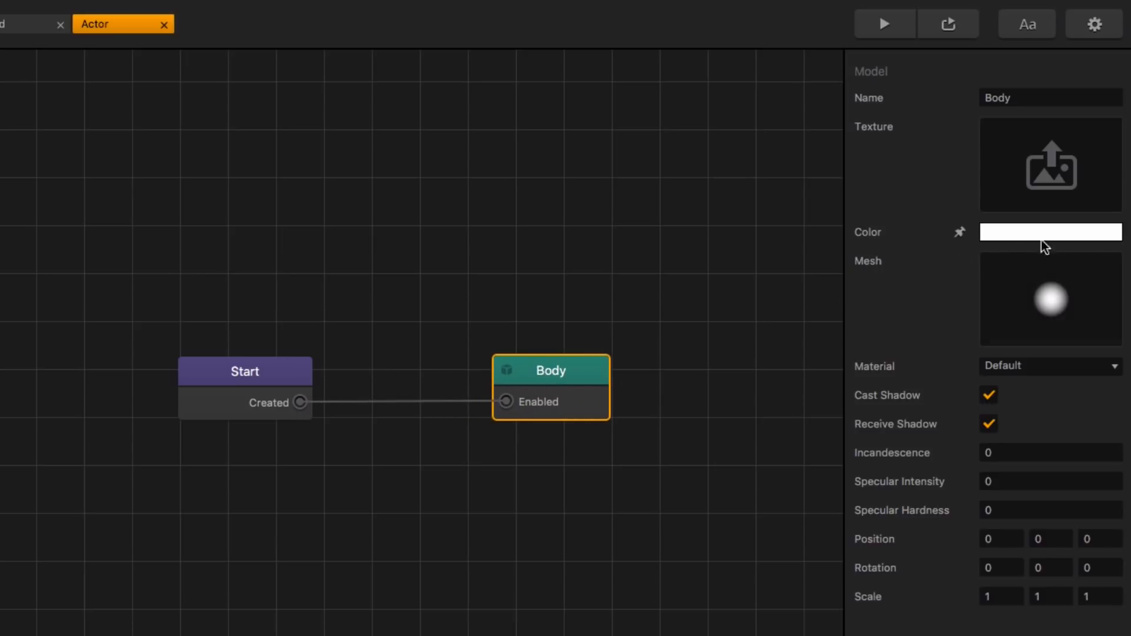
Step: Set the Body node's color to hex FFE023 and preview the game
click(1064, 234)
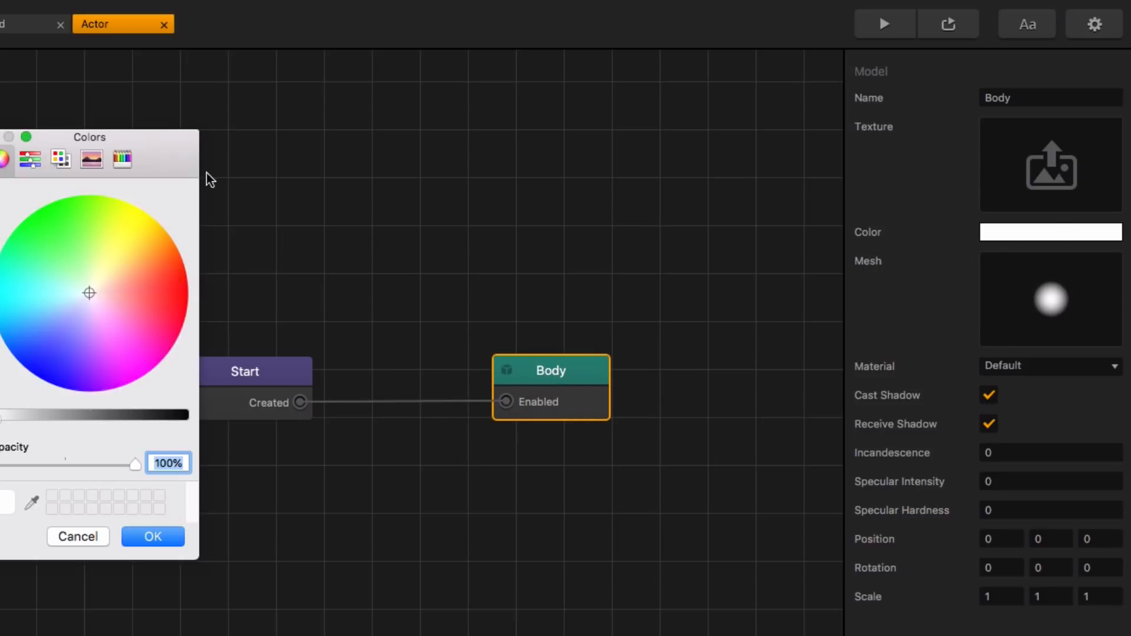
drag(207, 172, 811, 186)
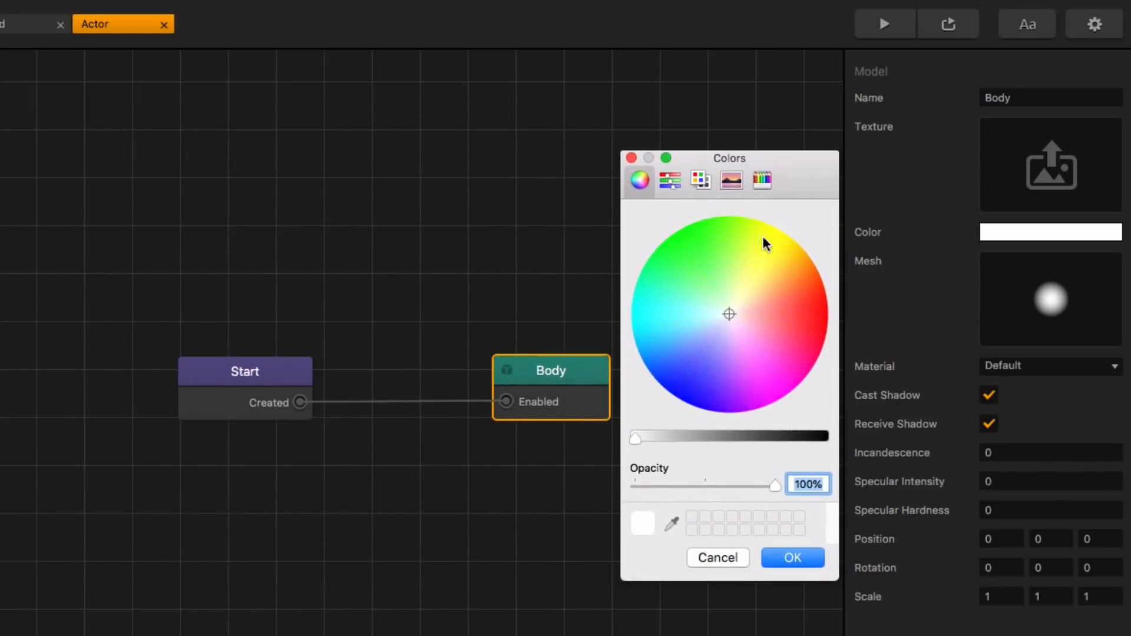
click(670, 178)
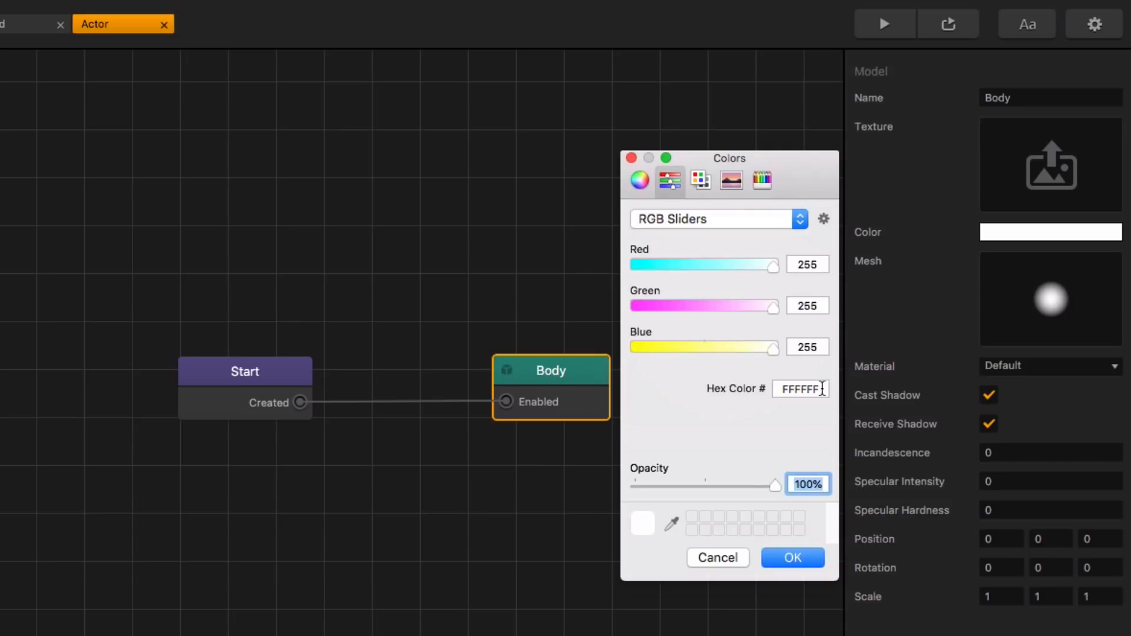
mouse_move(822, 389)
mouse_down()
mouse_move(785, 391)
mouse_move(819, 386)
mouse_up()
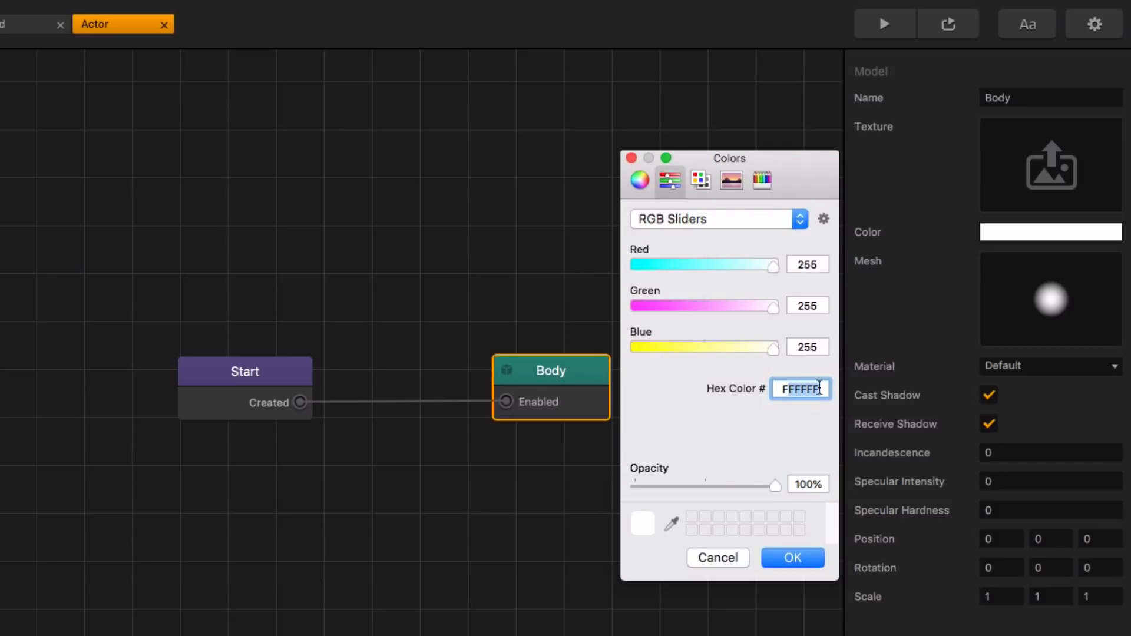
key(BackSpace)
key(BackSpace)
text(FFE023)
key(Return)
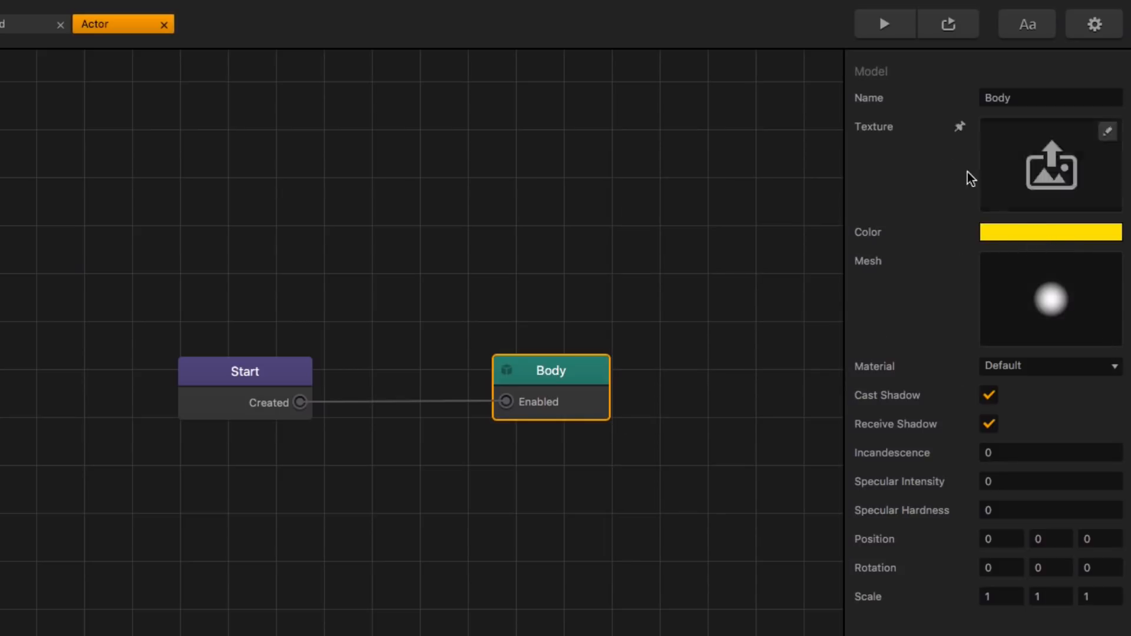
click(895, 21)
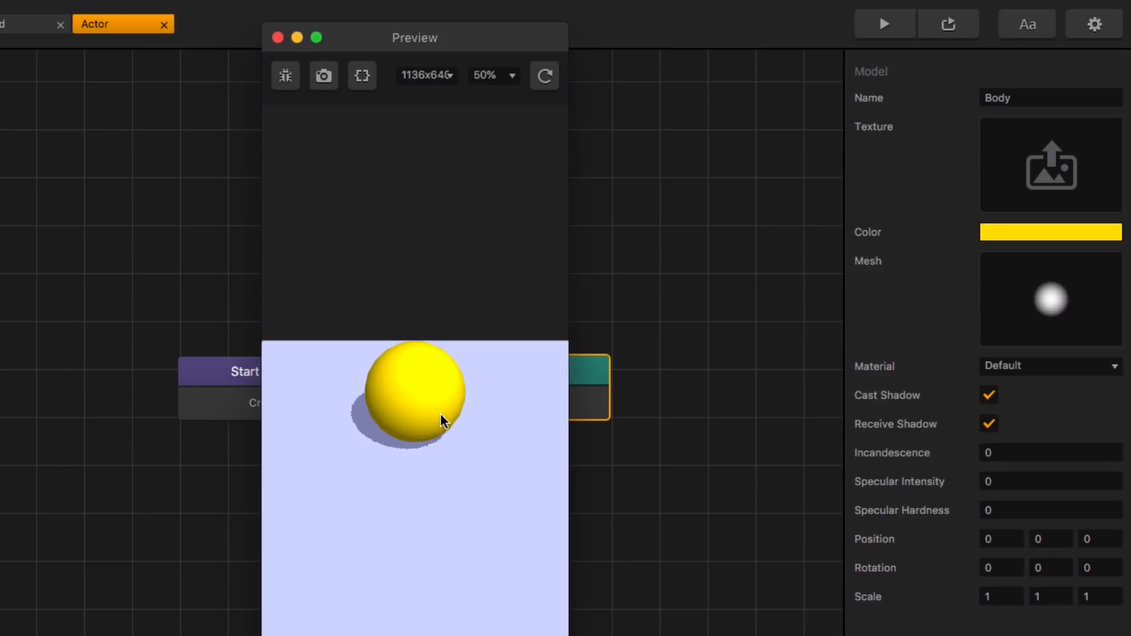
click(278, 38)
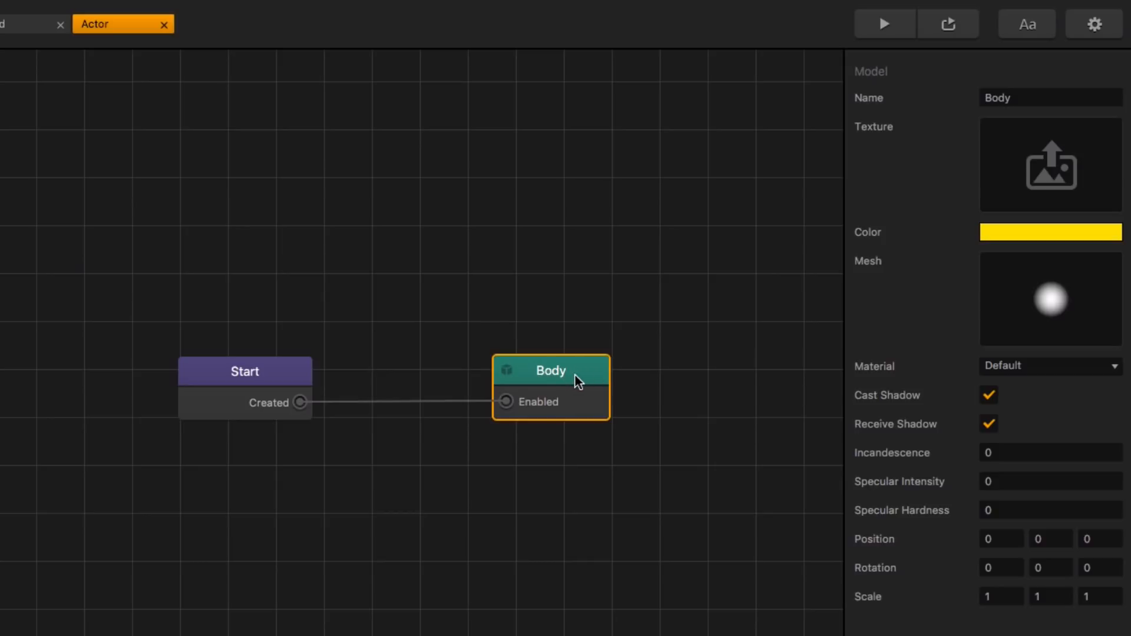
Step: Duplicate the Body node, place the copy above the original, and rename it as Mouth
key(super+d)
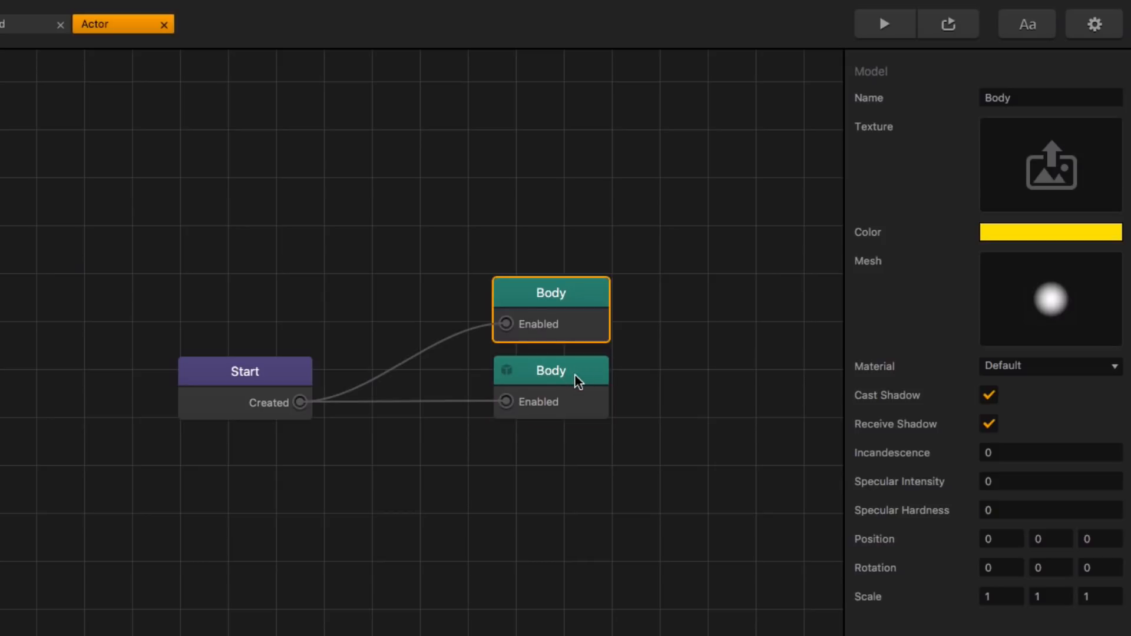
drag(559, 302, 559, 264)
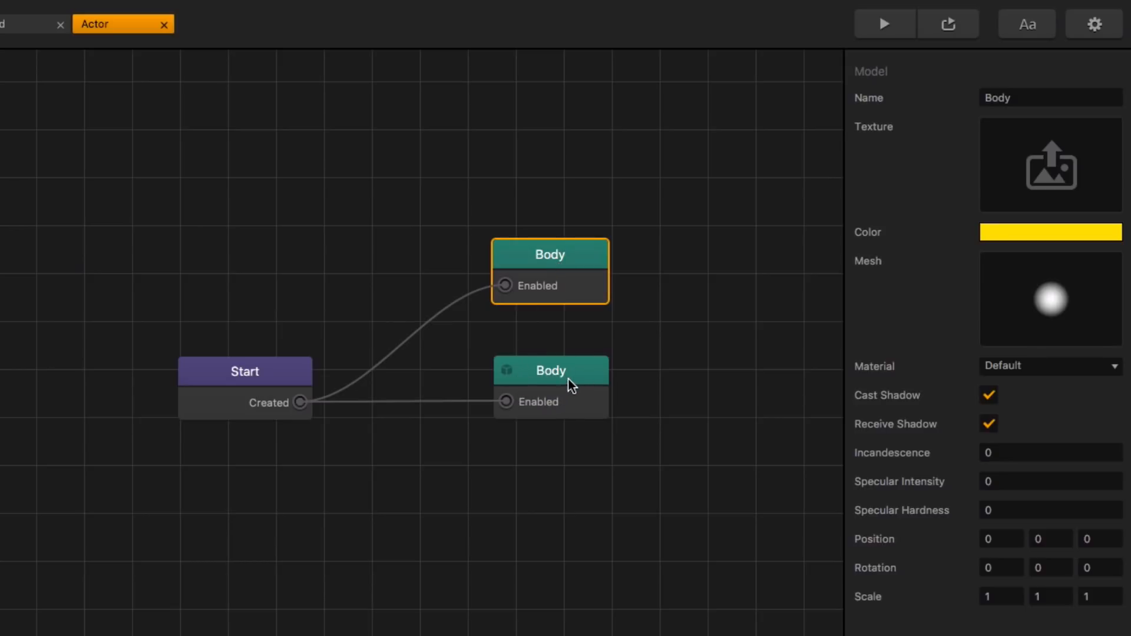
drag(1018, 98, 952, 89)
text(Mouth)
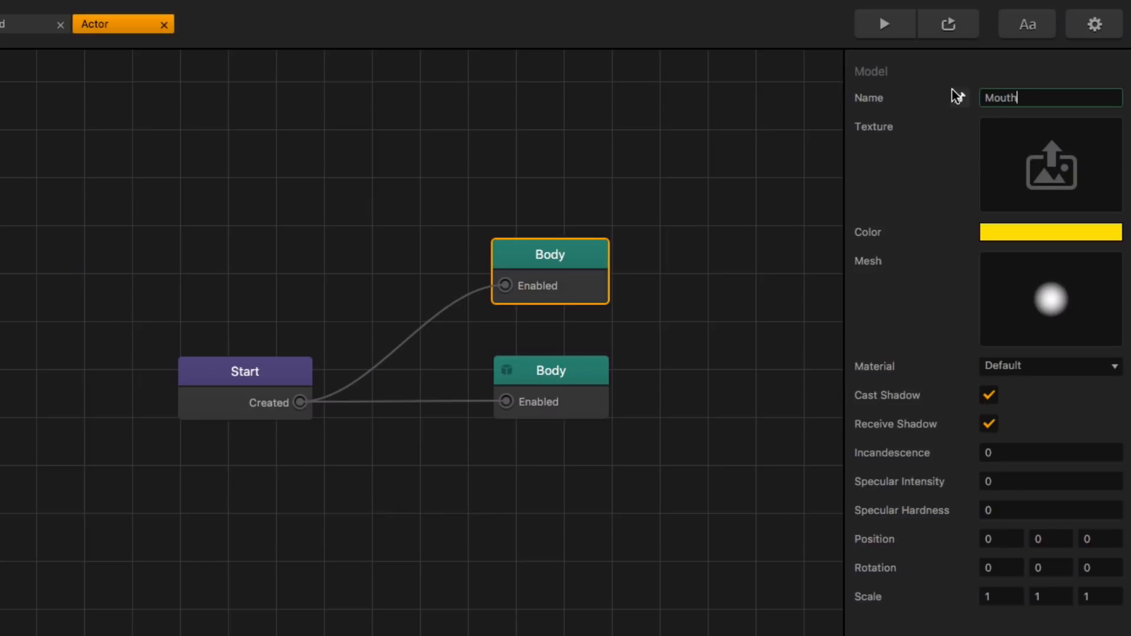
key(Return)
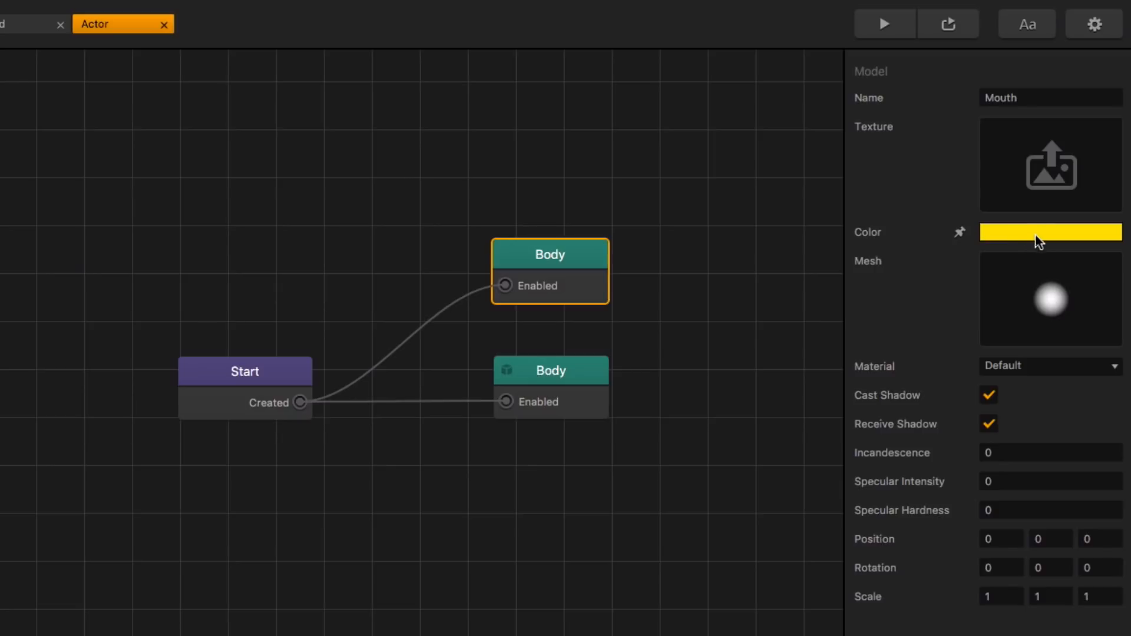
click(729, 306)
click(576, 274)
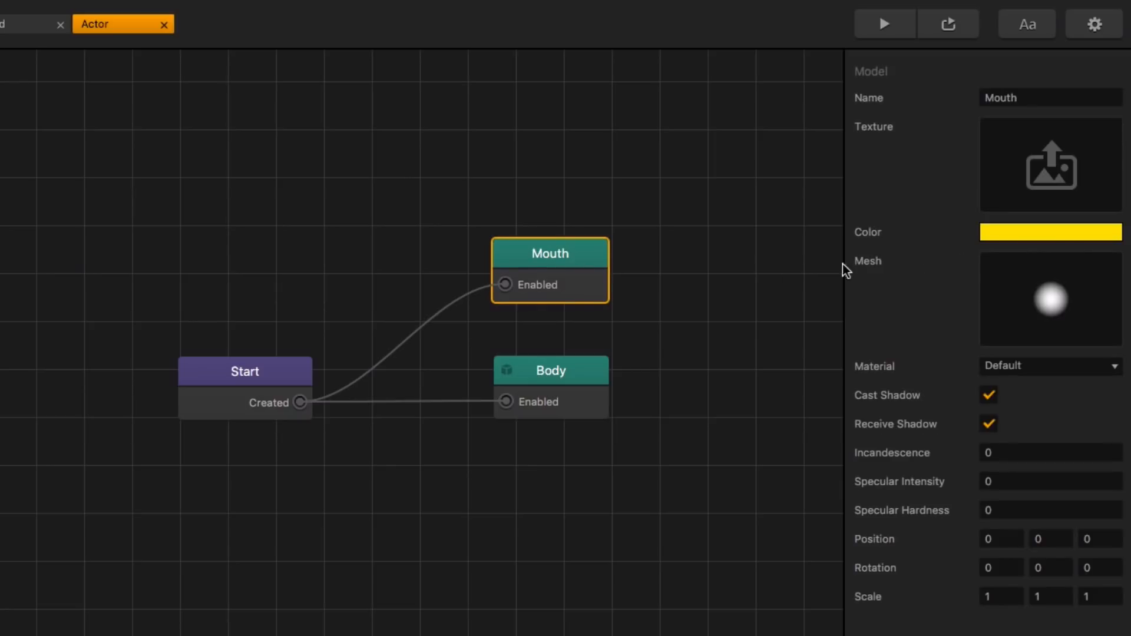
Step: Set the Mouth node's color to hex 212121 and nudge the node slightly down
click(1063, 238)
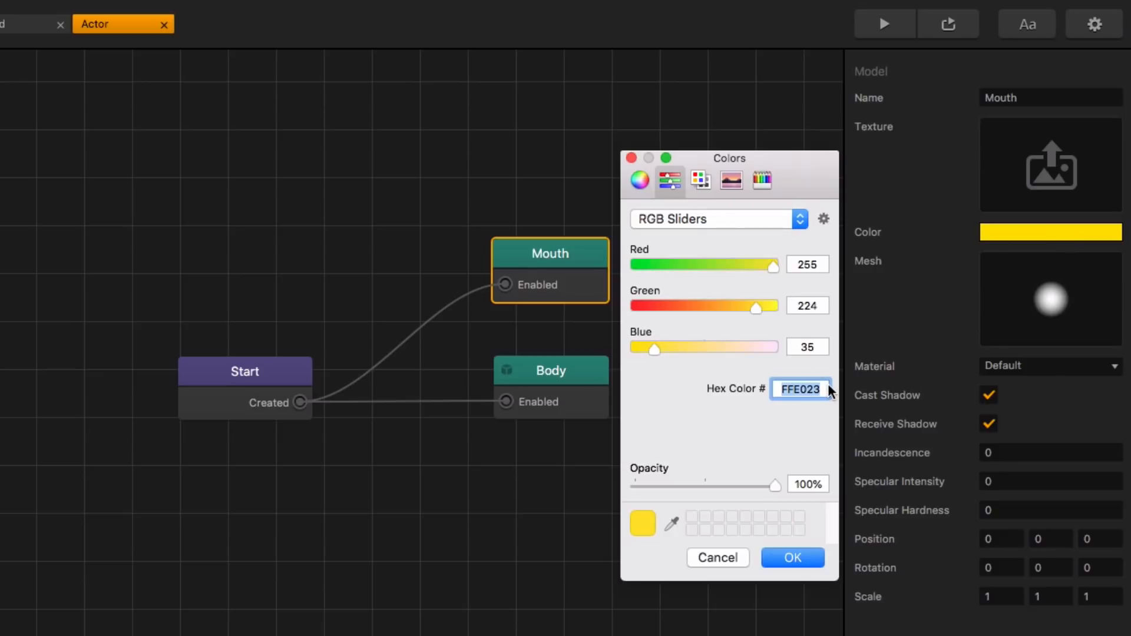
text(212121)
key(Return)
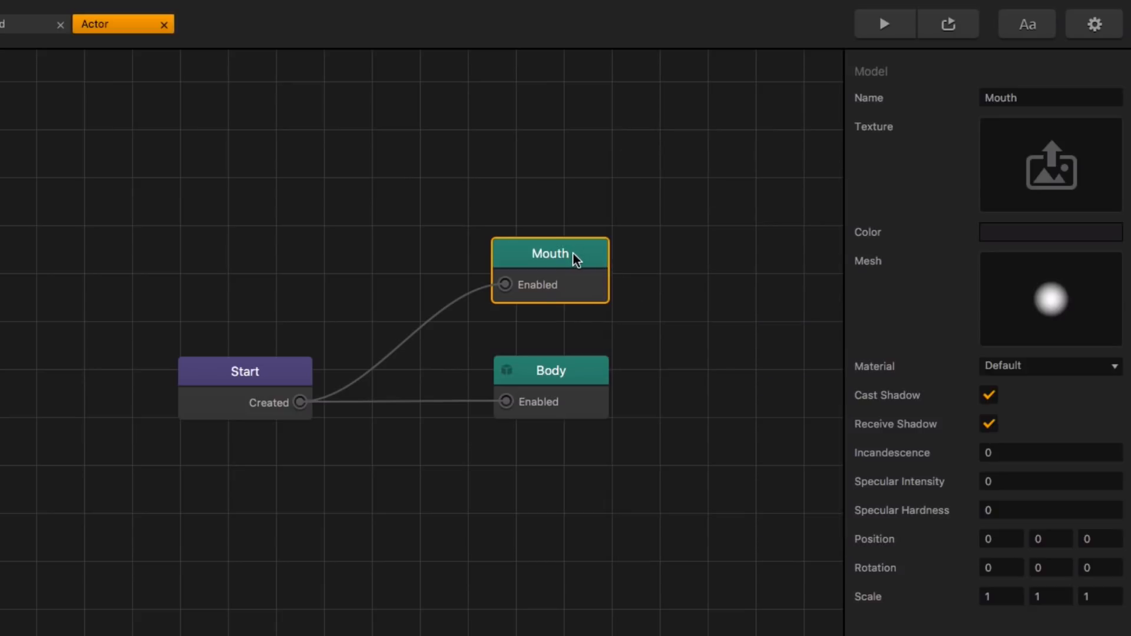
drag(572, 254, 570, 262)
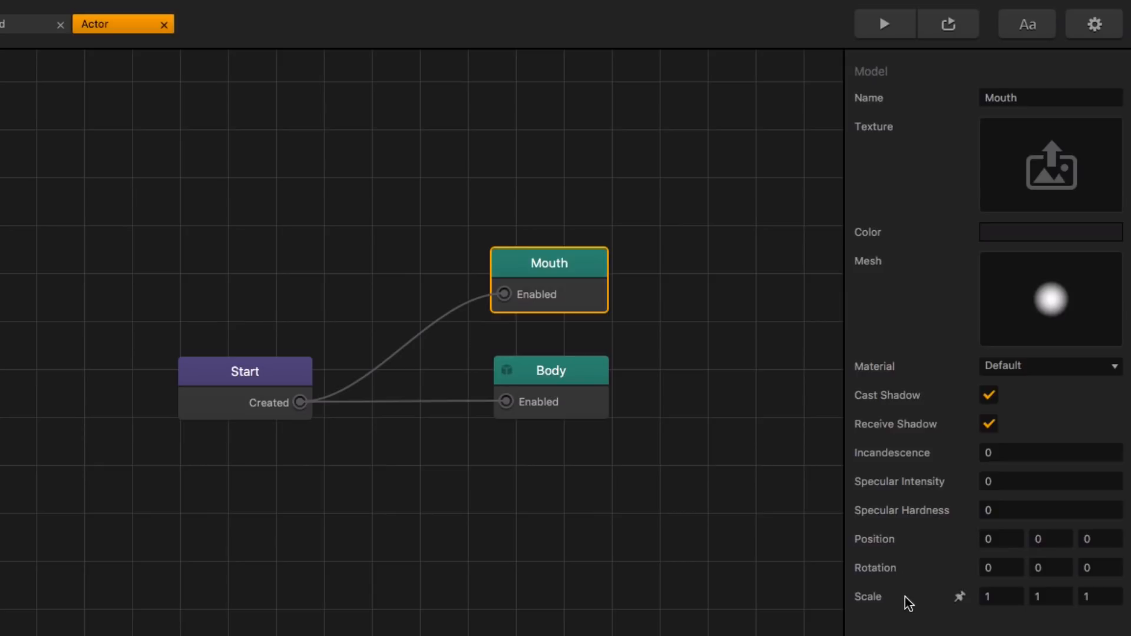
Step: Set the Mouth node's position to -.2, -.3, -.9
click(1007, 540)
key(BackSpace)
text(-.2)
key(Tab)
text(-.3)
key(Tab)
text(-.9)
key(Tab)
Step: Set the Mouth node's scale to .3, .1, .1 and preview the game
key(Tab)
key(Tab)
key(Tab)
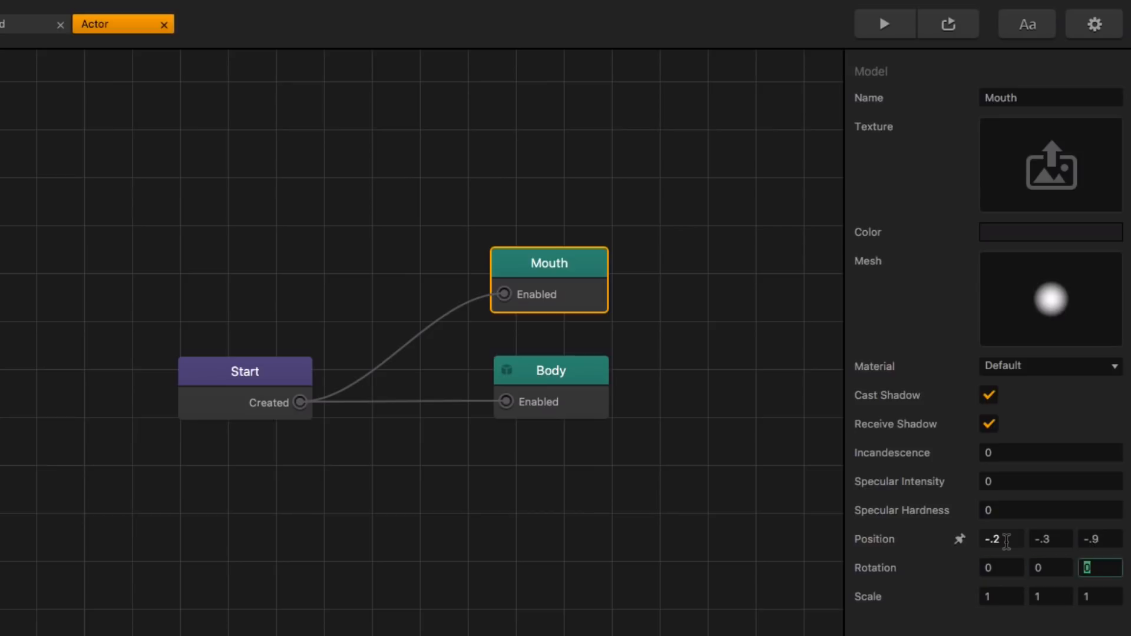
text(.3)
key(Tab)
text(.1)
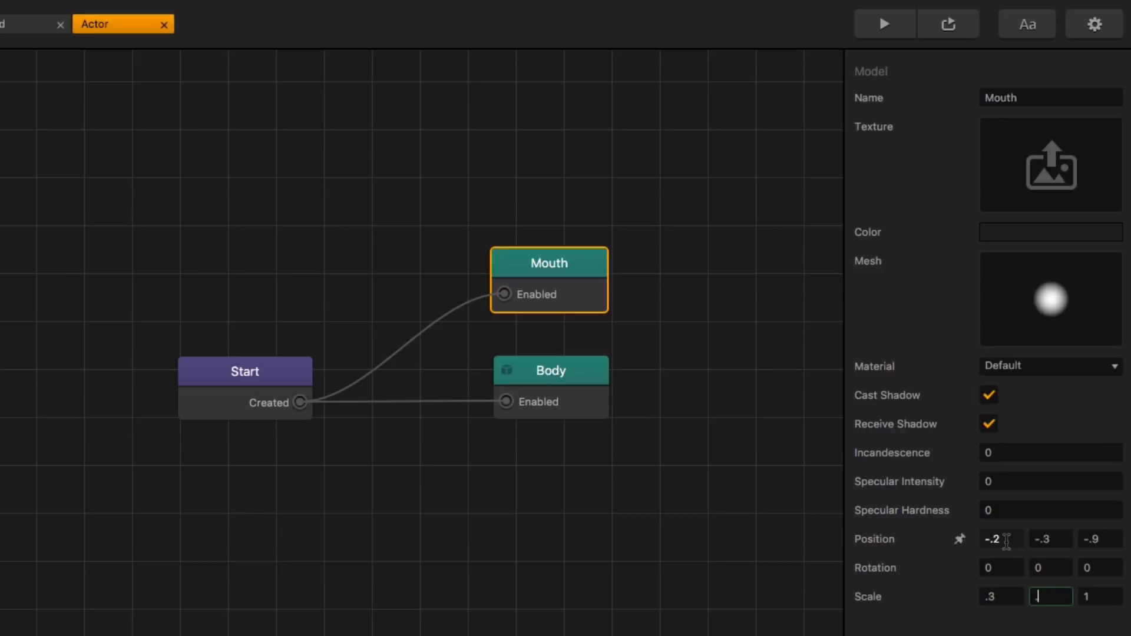
key(Tab)
text(.1)
key(Return)
click(883, 26)
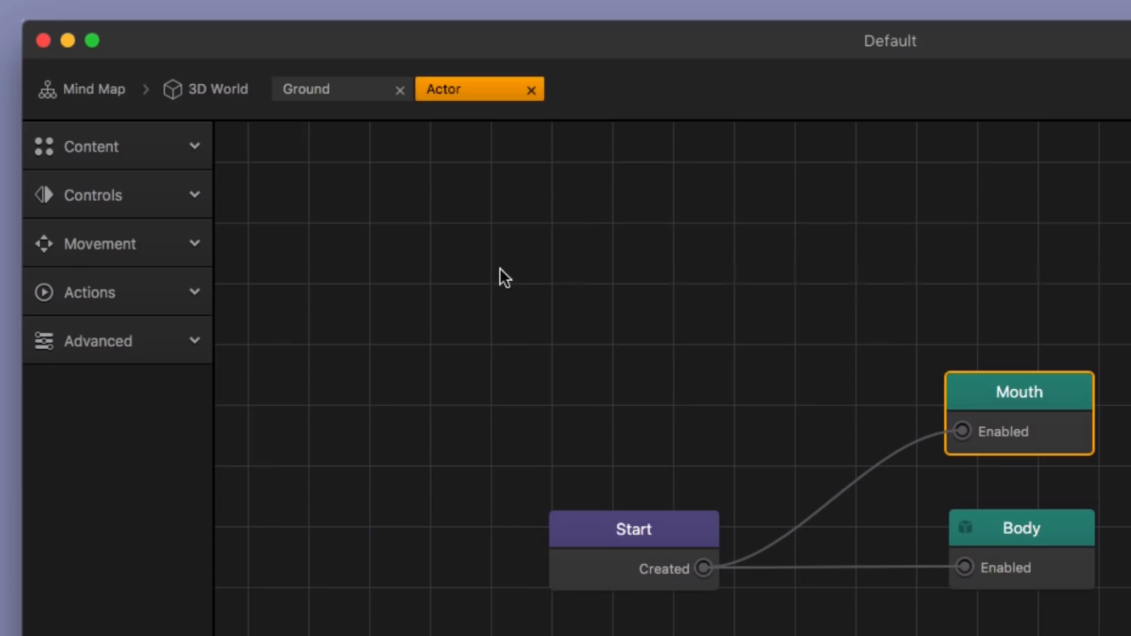
Step: Set the Actor's Y rotation to 180 in the 3D World and preview the game
click(221, 87)
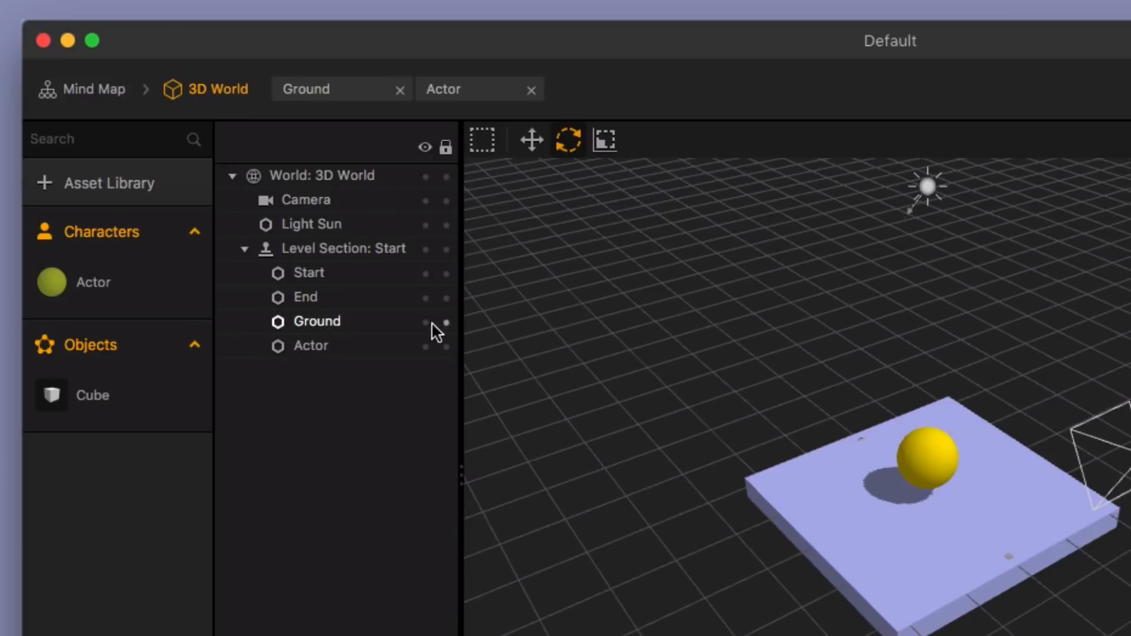
click(361, 346)
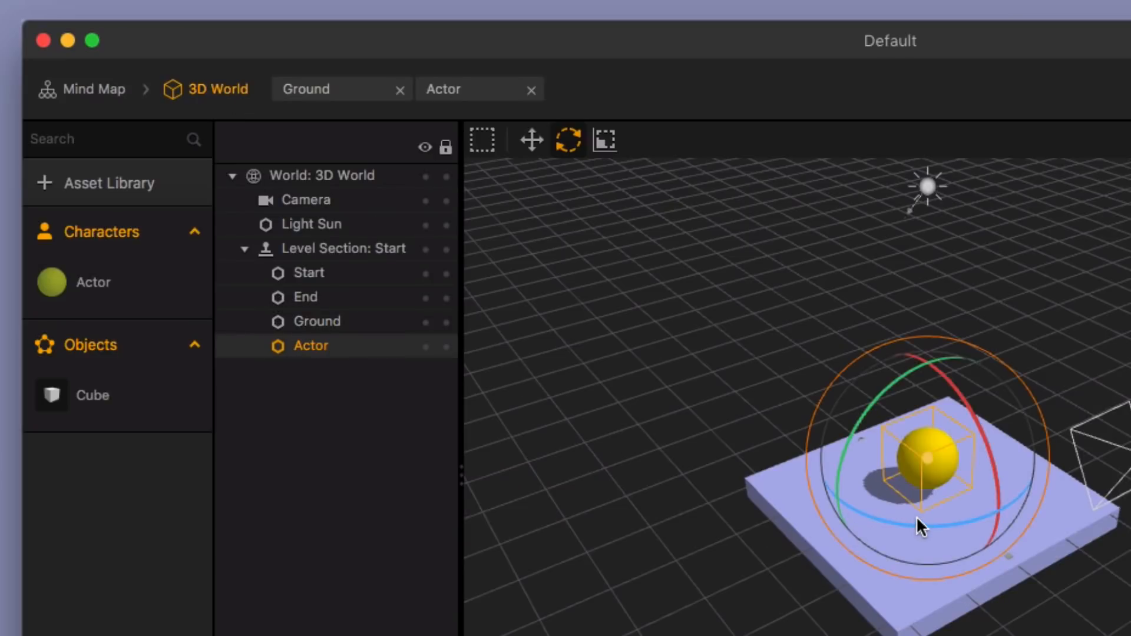
drag(918, 520, 981, 526)
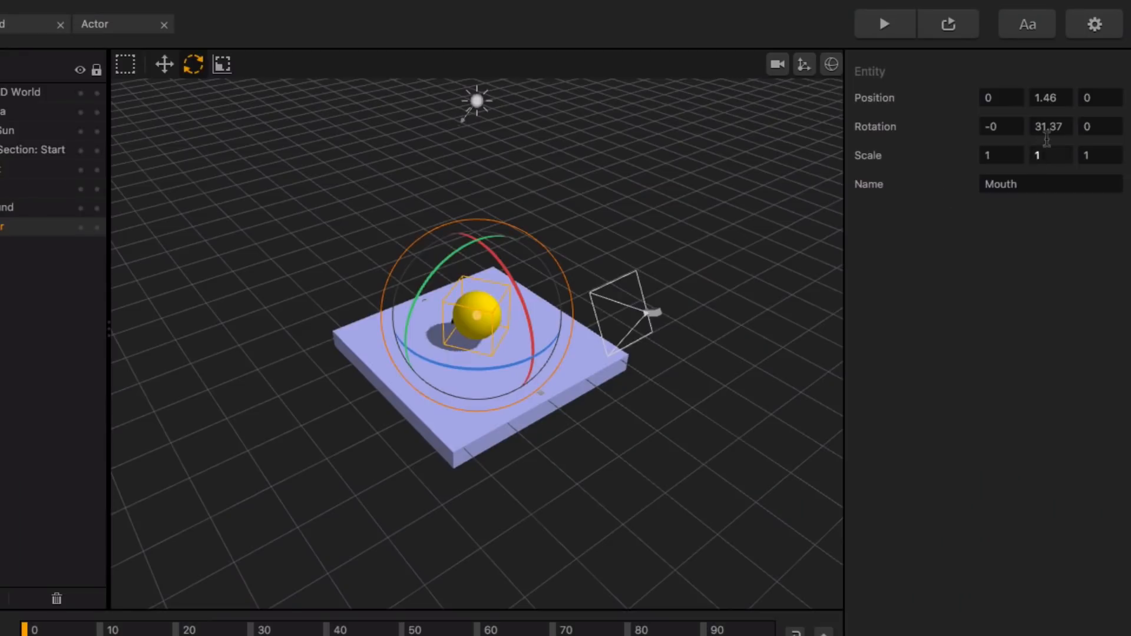
drag(1070, 124, 1027, 122)
text(180)
key(Return)
click(882, 28)
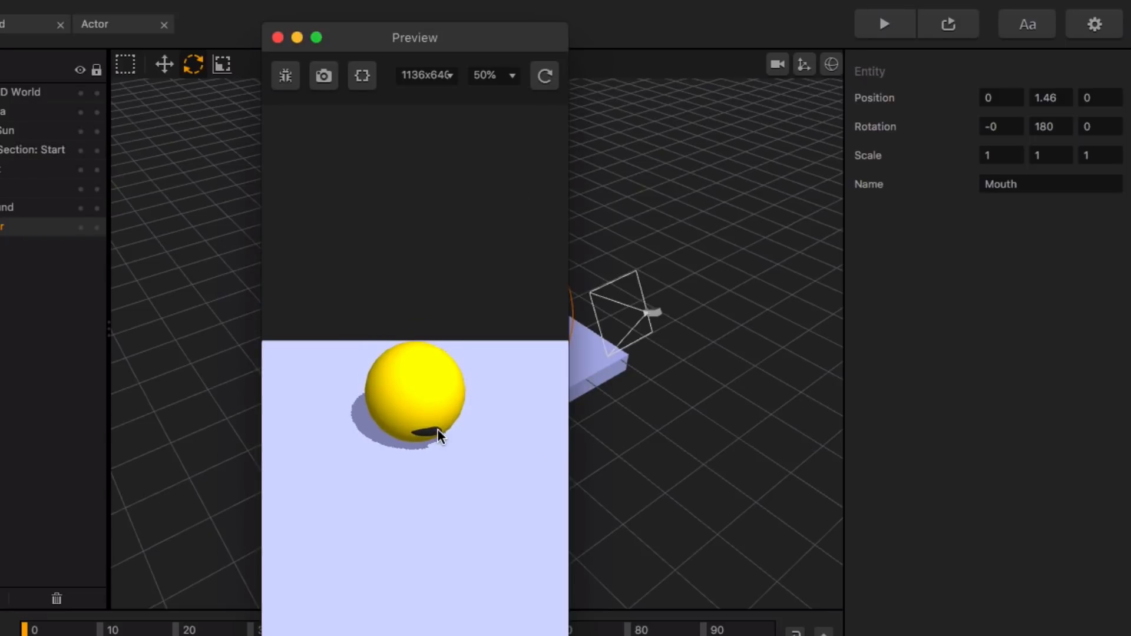
click(277, 37)
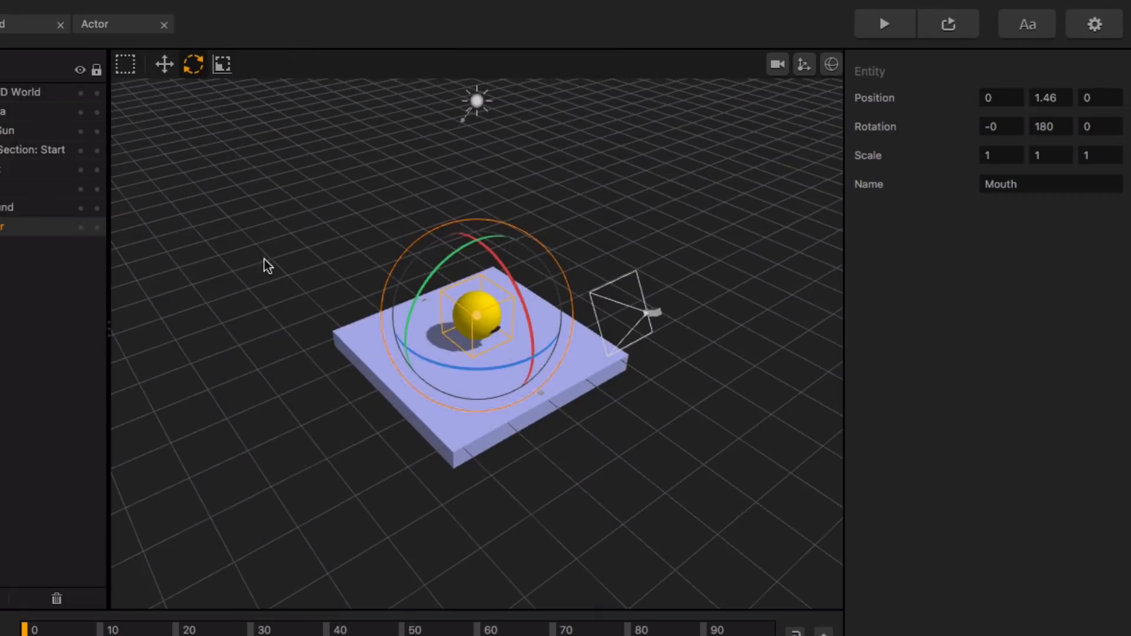
Step: In the Actor's node map, duplicate the Mouth node, place the copy above the original, and rename it as Eyeball 1
click(121, 26)
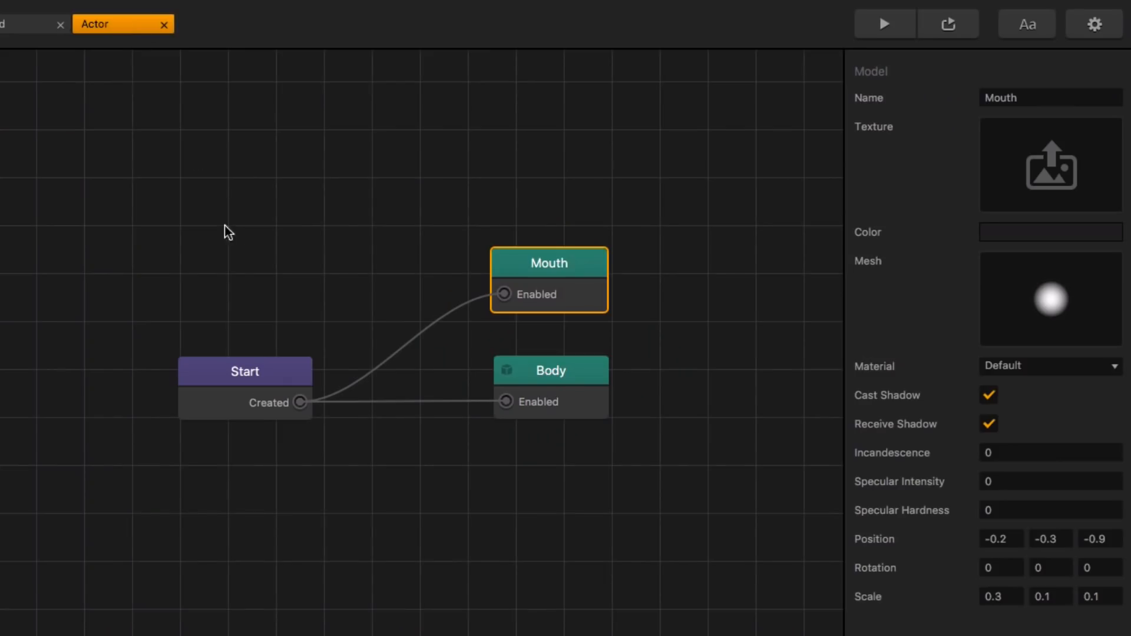
scroll(559, 372, up, 2)
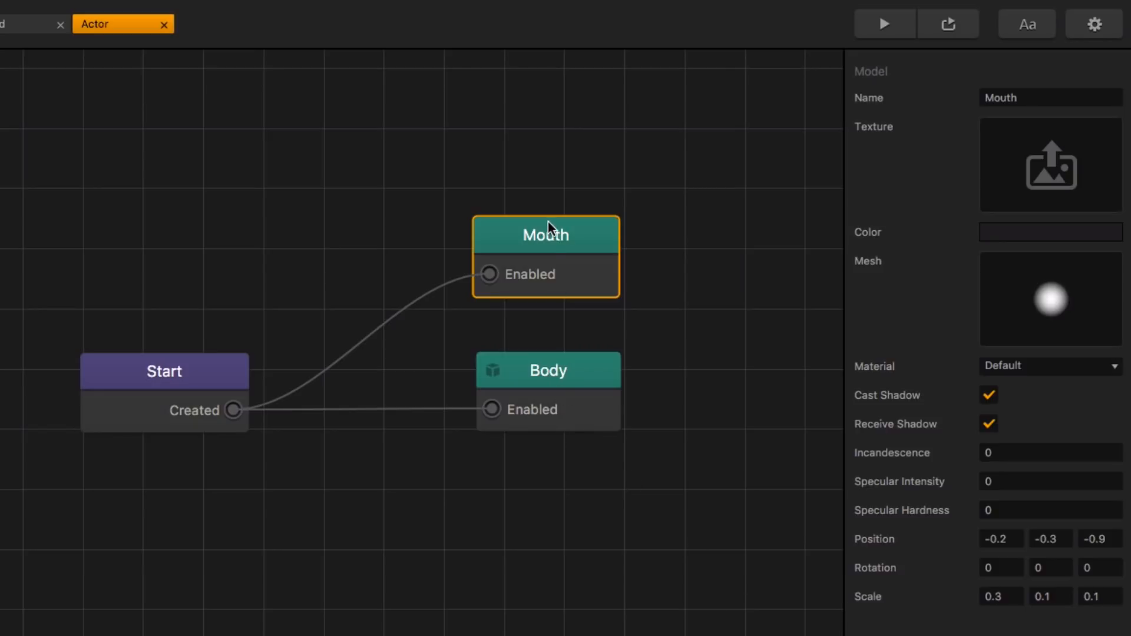
drag(550, 245, 549, 271)
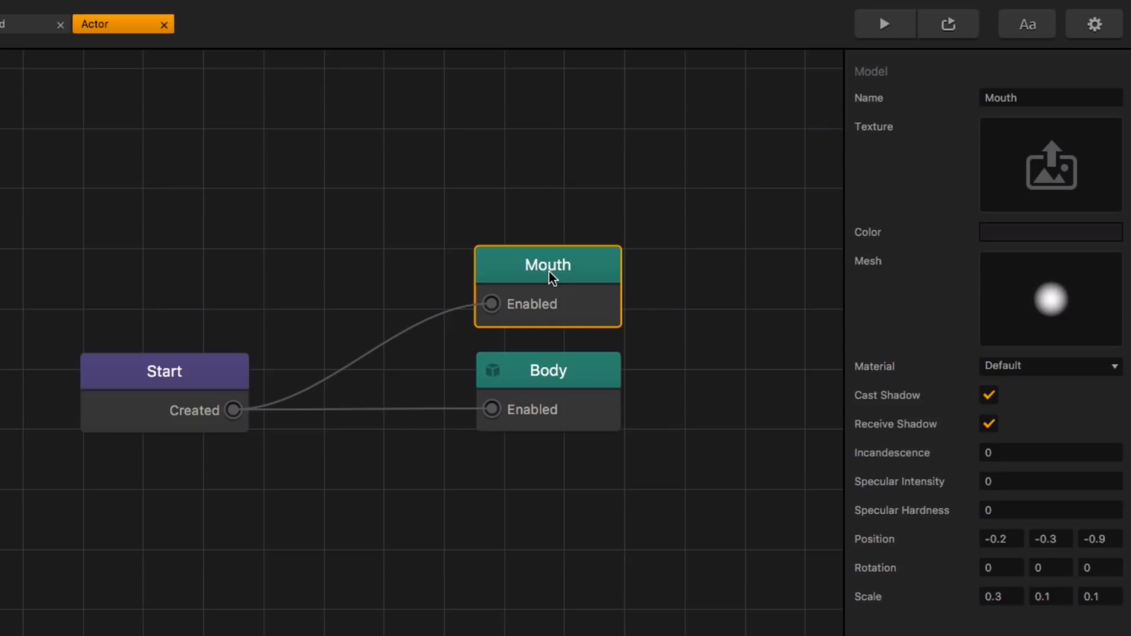
key(ctrl+d)
drag(560, 187, 559, 170)
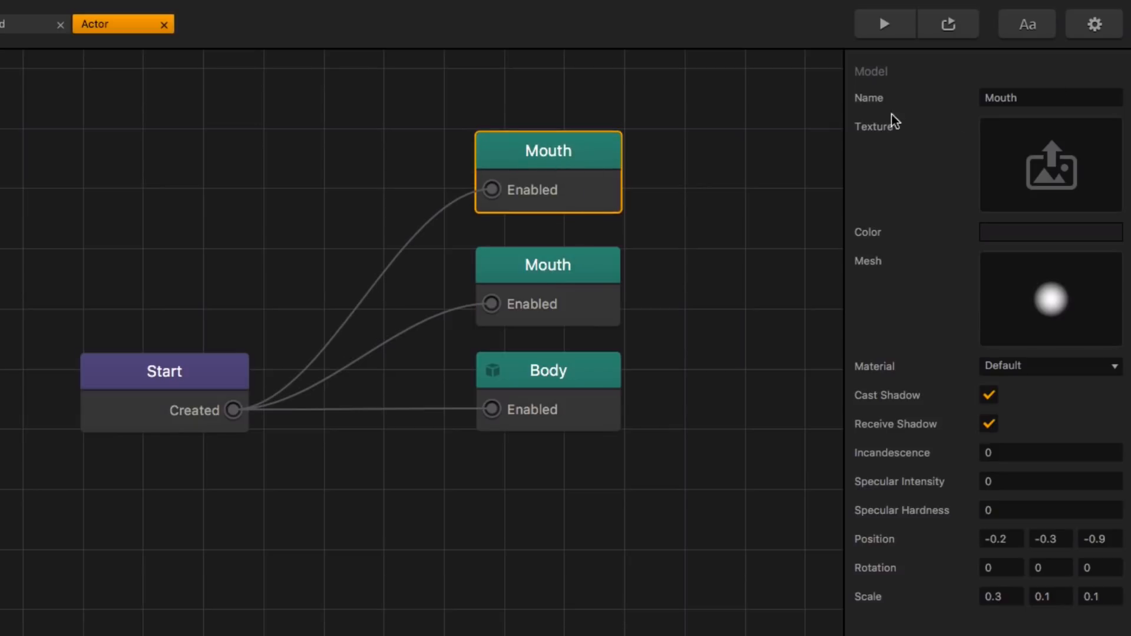
click(1045, 95)
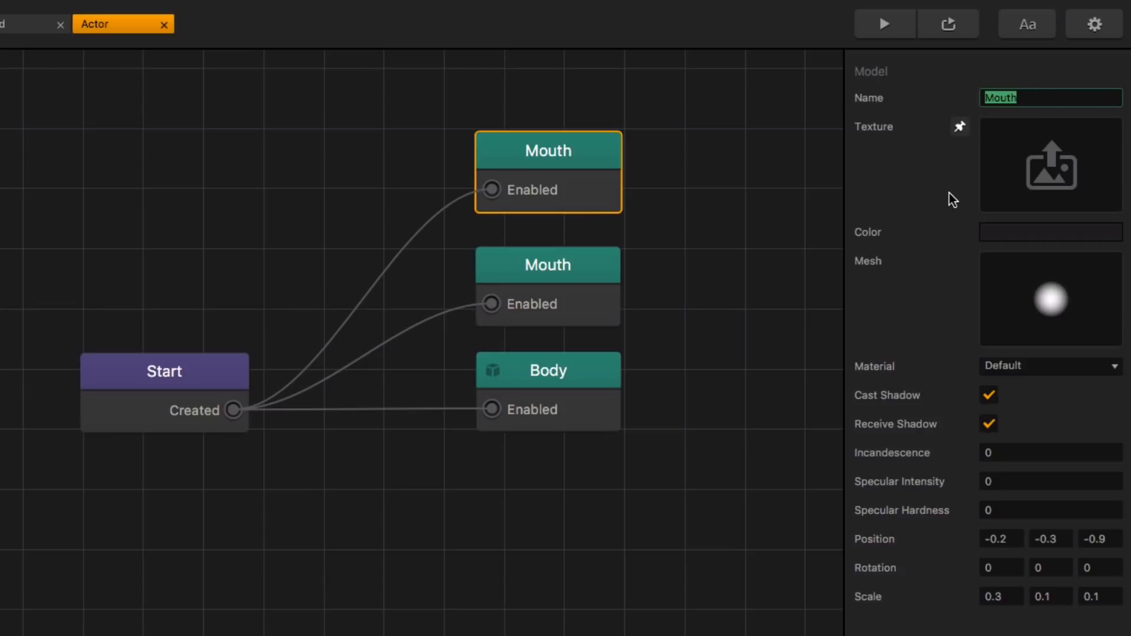
text(Eyeball 1)
click(1008, 68)
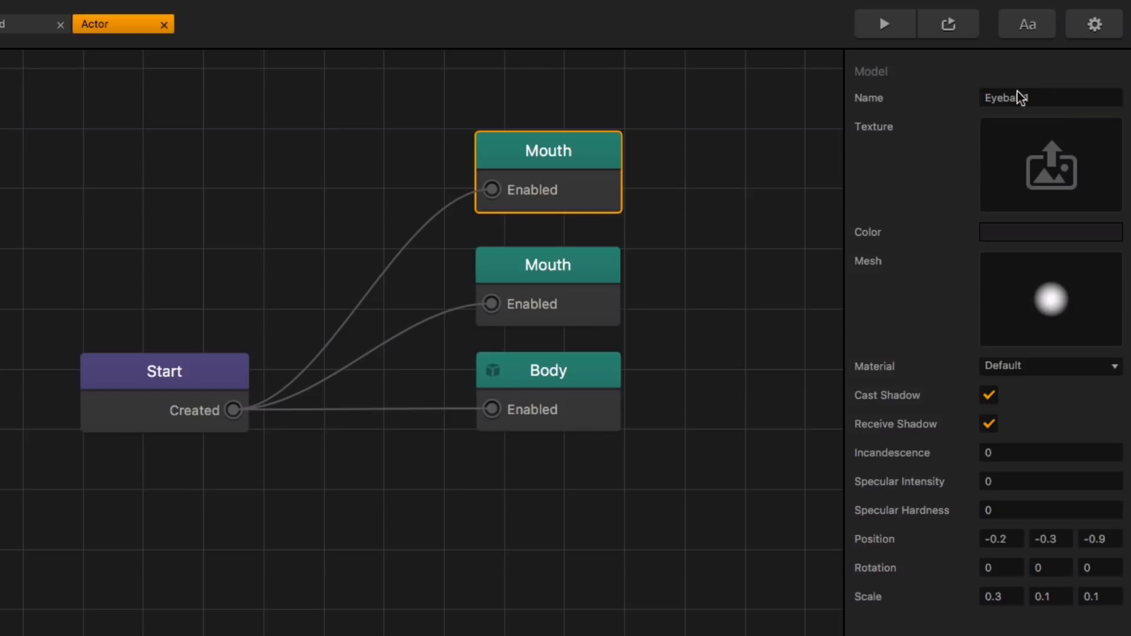
Step: Set the Eyeball 1 node's color to hex FFFFFF
click(1054, 234)
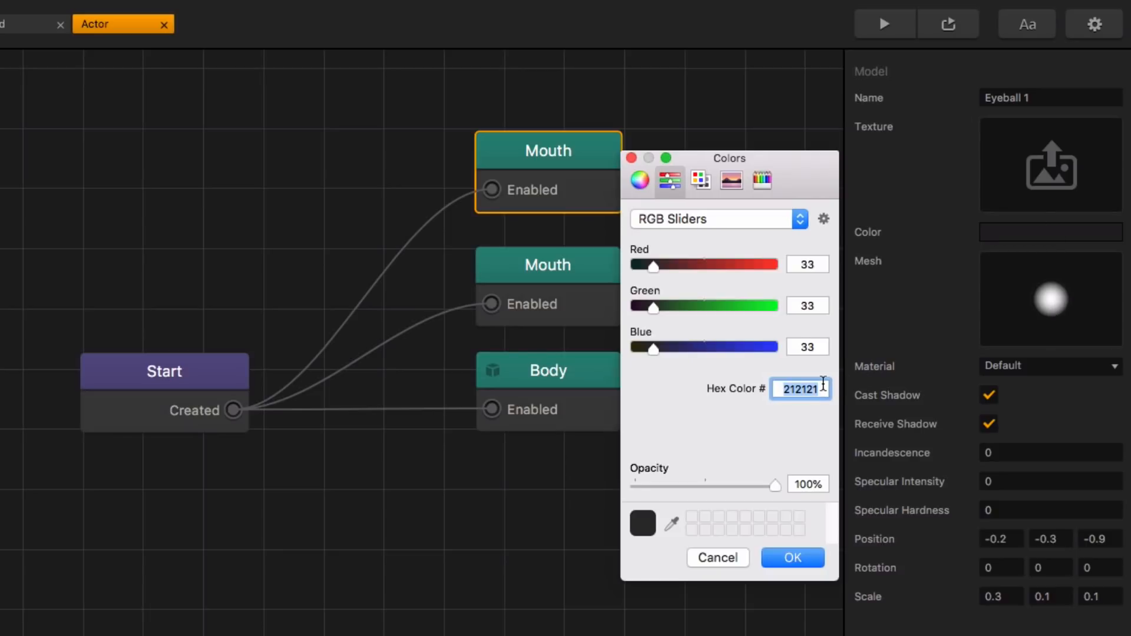
text(FFFFFF)
key(Return)
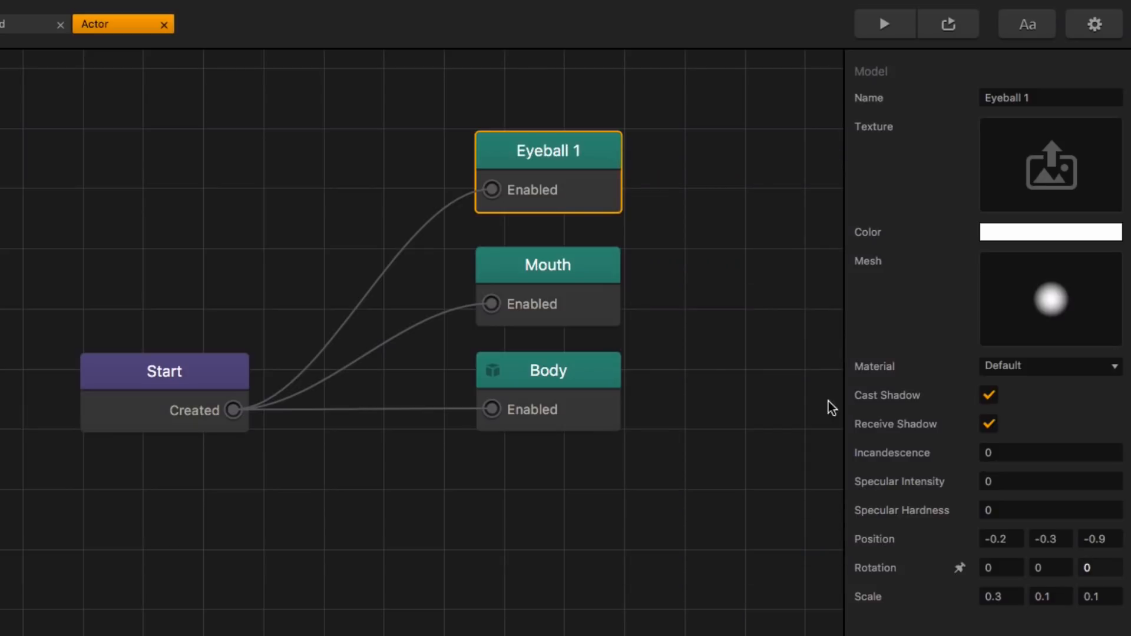
Step: Set the Eyeball 1 node's position to -.4, .4, -.95
click(1013, 539)
key(BackSpace)
key(BackSpace)
key(BackSpace)
key(BackSpace)
text(-.4)
key(Tab)
key(BackSpace)
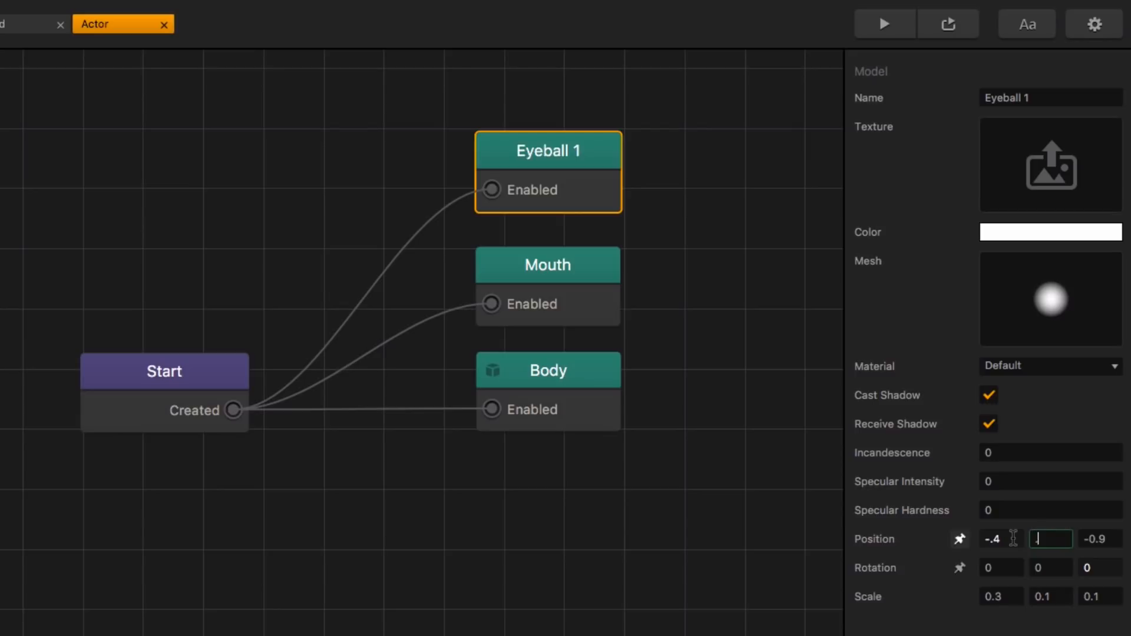
text(.4)
key(Tab)
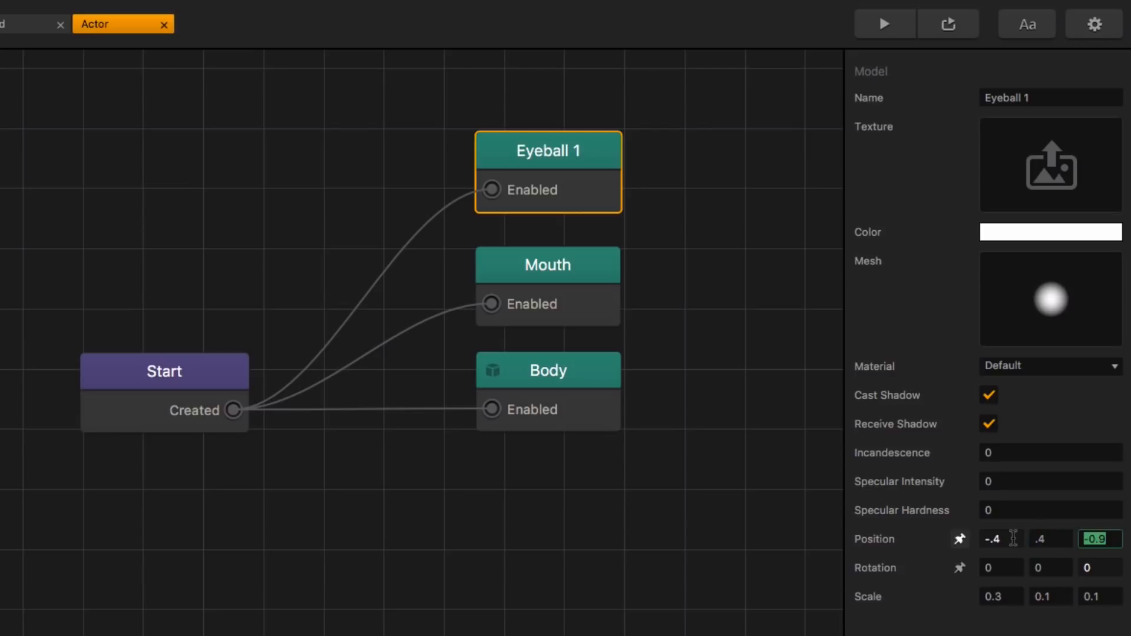
text(.95)
Step: Set the Eyeball 1 node's scale to .2 on all three axes
click(1012, 596)
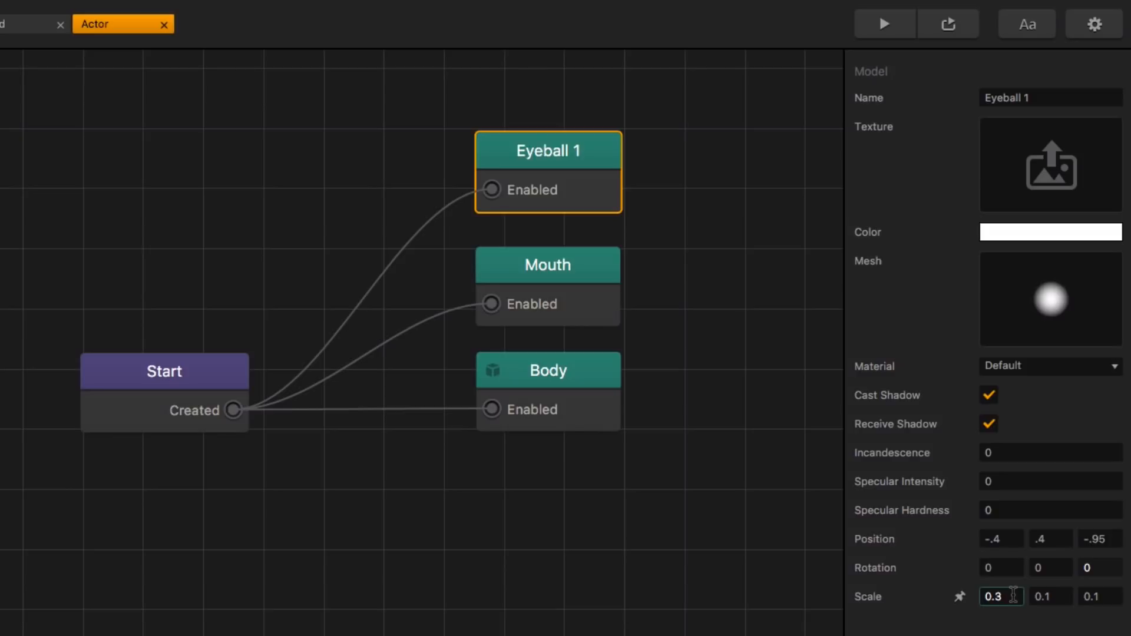
key(BackSpace)
key(BackSpace)
key(BackSpace)
text(.2)
key(Tab)
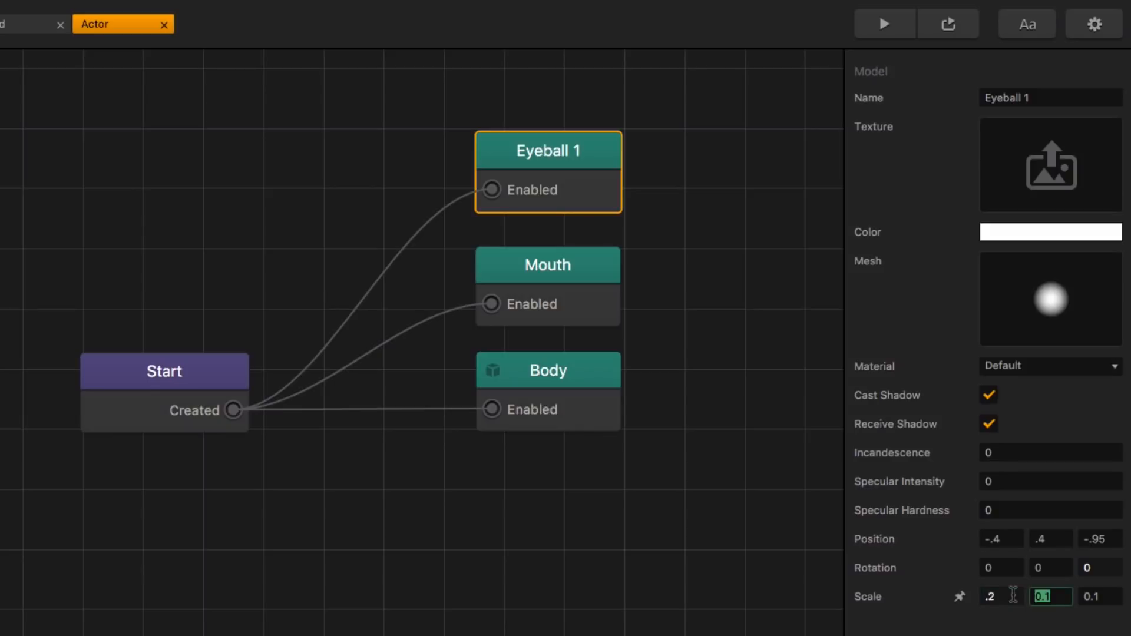
text(.2)
key(Tab)
text(.2)
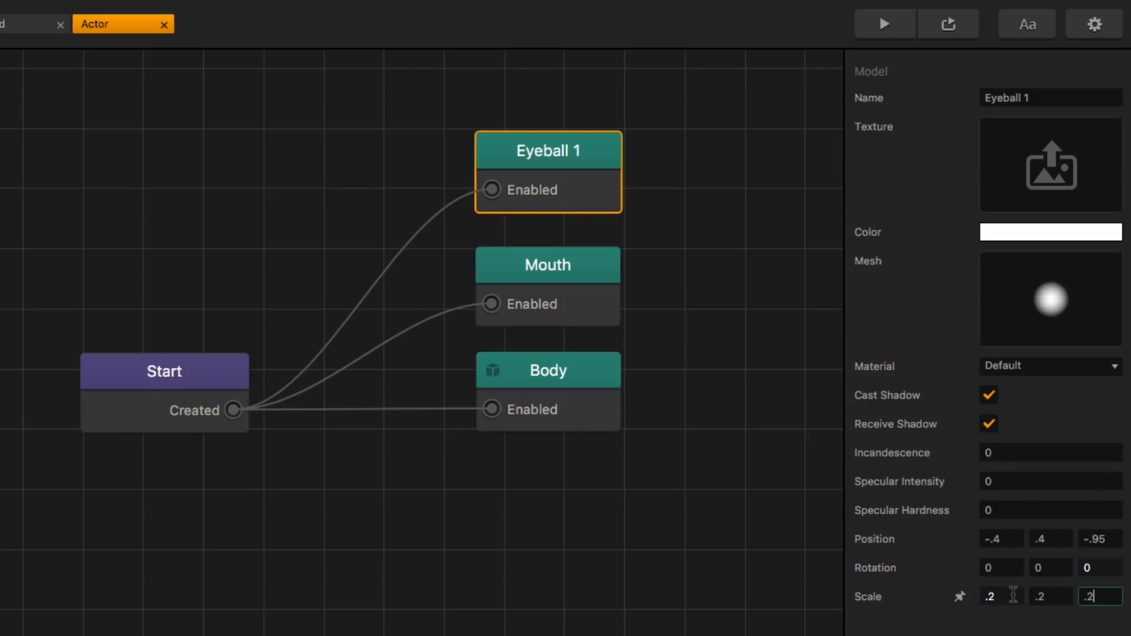
click(560, 157)
Step: Duplicate the Eyeball 1 node beside the original and rename the copy as Eyeball 2
scroll(560, 156, down, 3)
scroll(565, 160, up, 2)
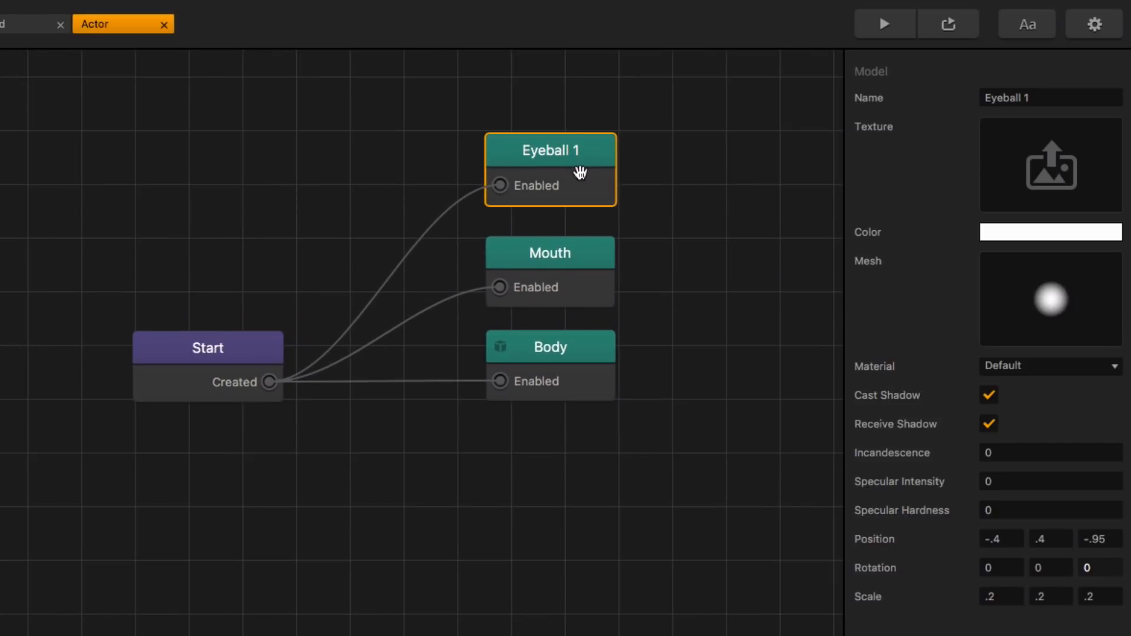
drag(578, 172, 418, 271)
key(ctrl+d)
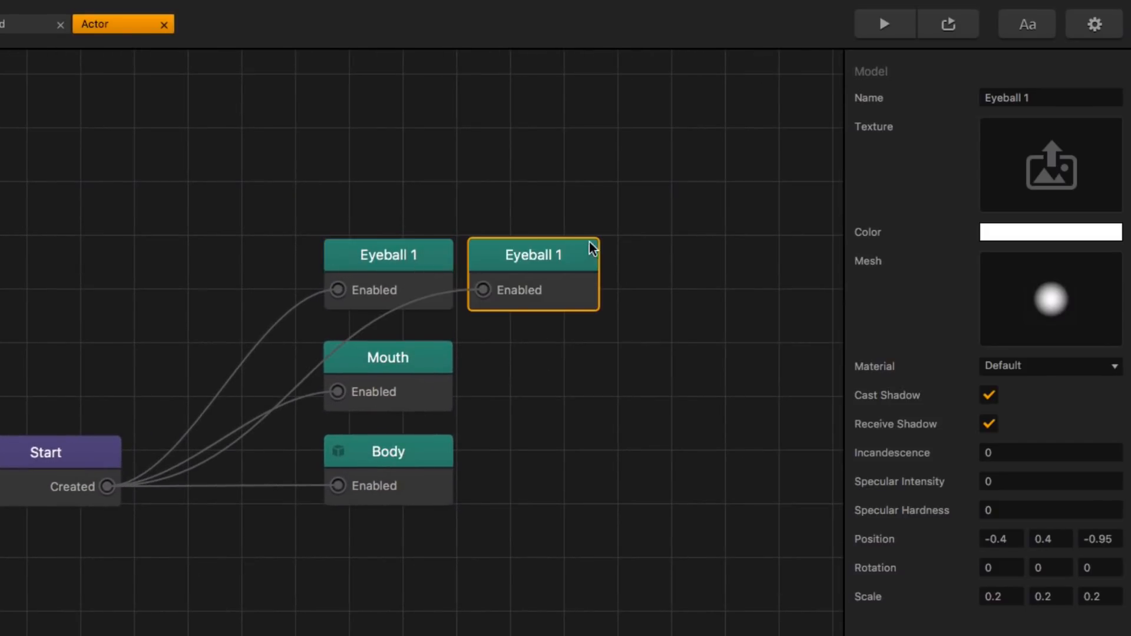
click(1050, 104)
key(BackSpace)
text(2)
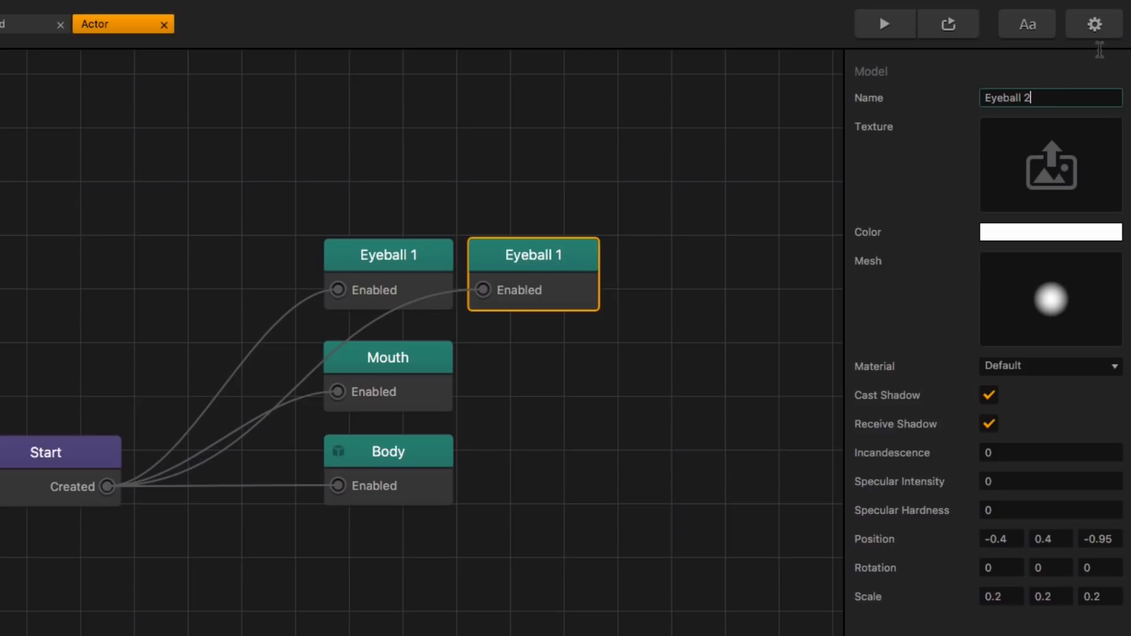
click(697, 257)
click(589, 252)
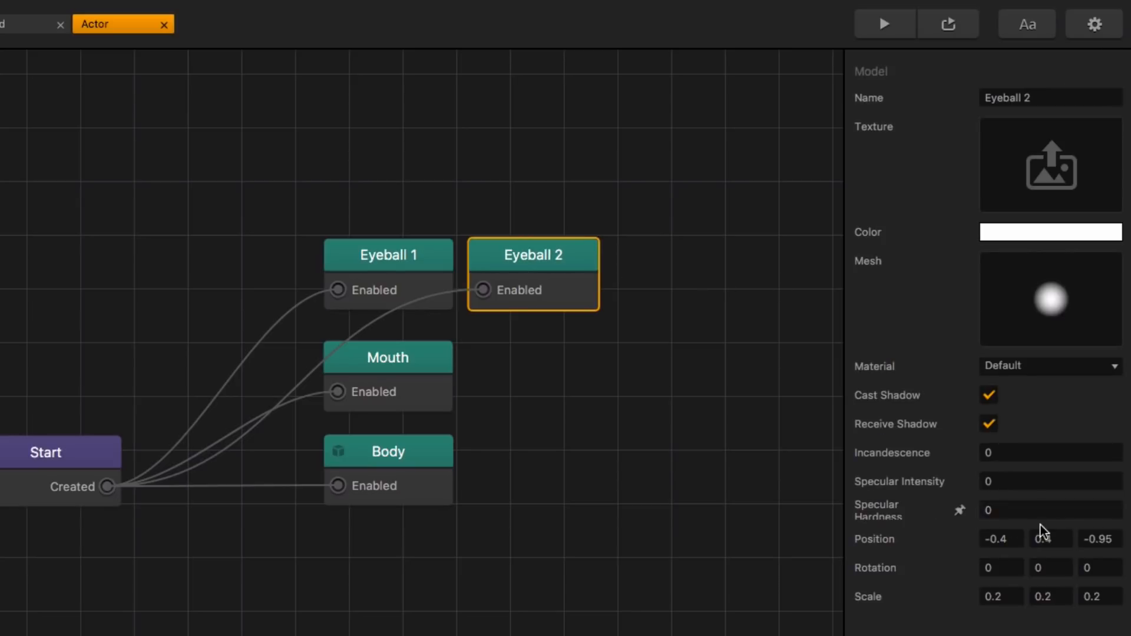
Step: Set the Eyeball 2 node's X position to 0.4 and preview the game
click(1017, 537)
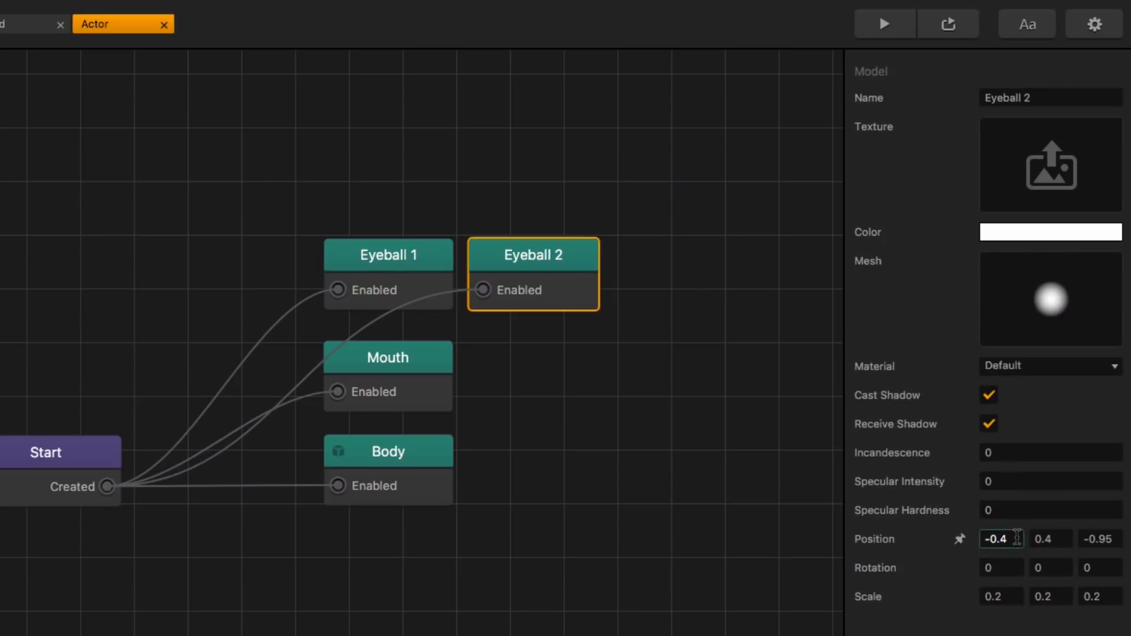
key(Left)
key(Left)
key(Left)
key(BackSpace)
key(Return)
click(1107, 538)
click(883, 25)
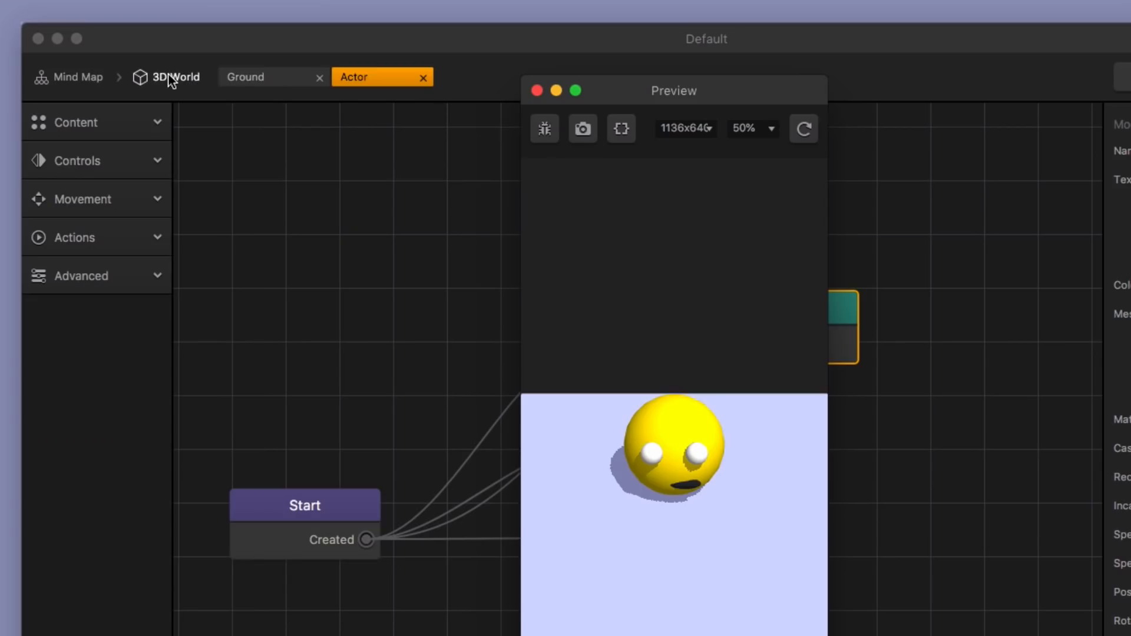
Step: View the character through the camera in the 3D World and check its face in a game preview
click(172, 72)
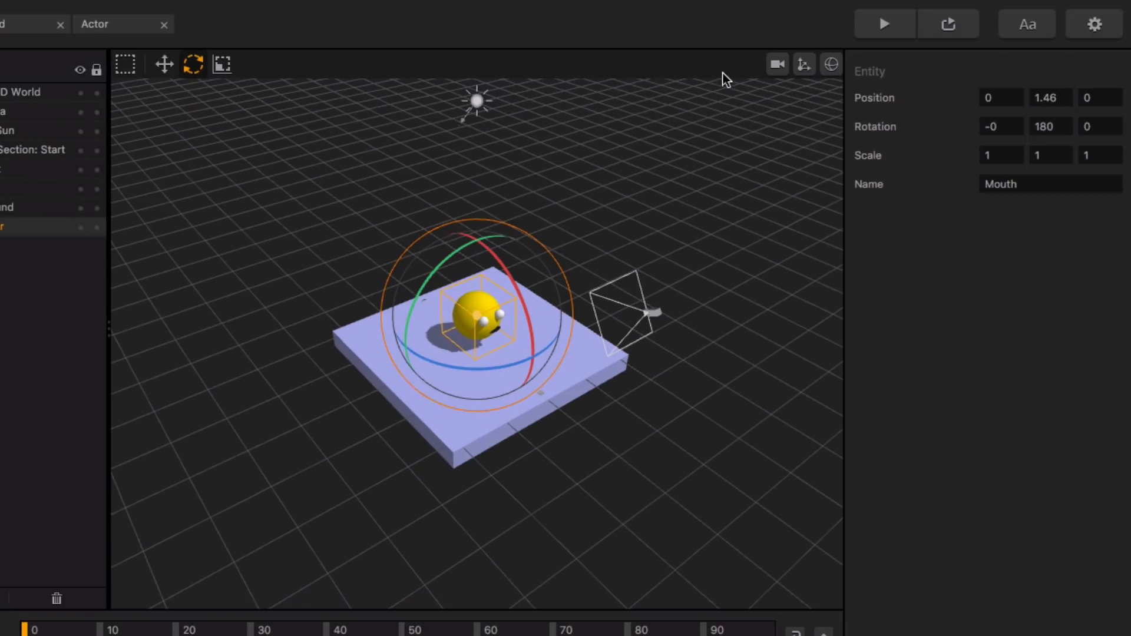
click(773, 66)
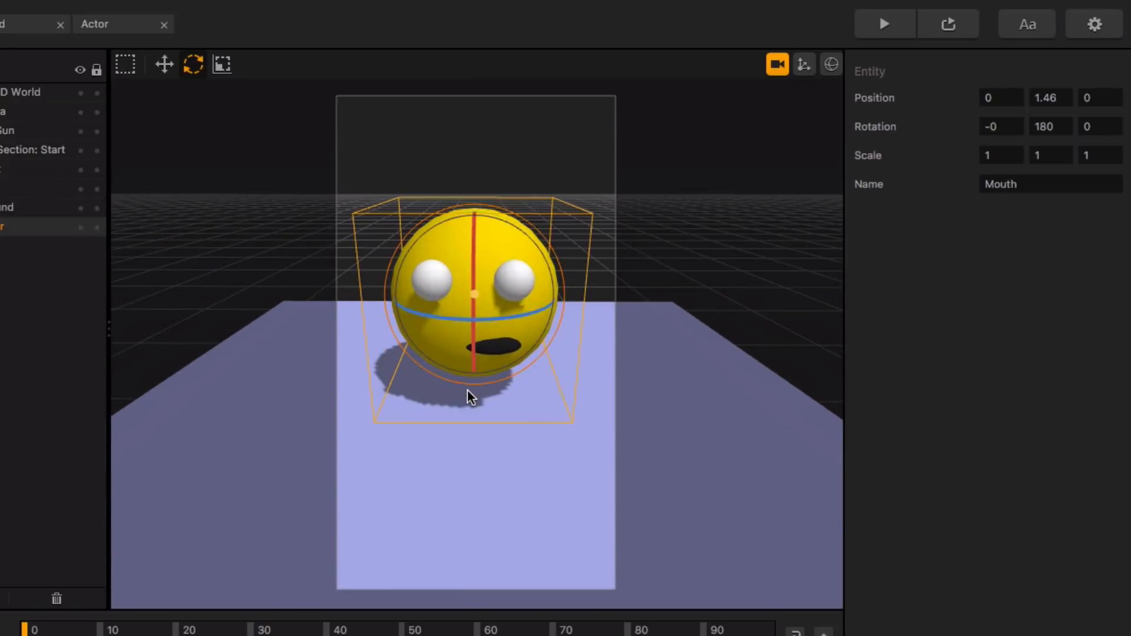
click(883, 25)
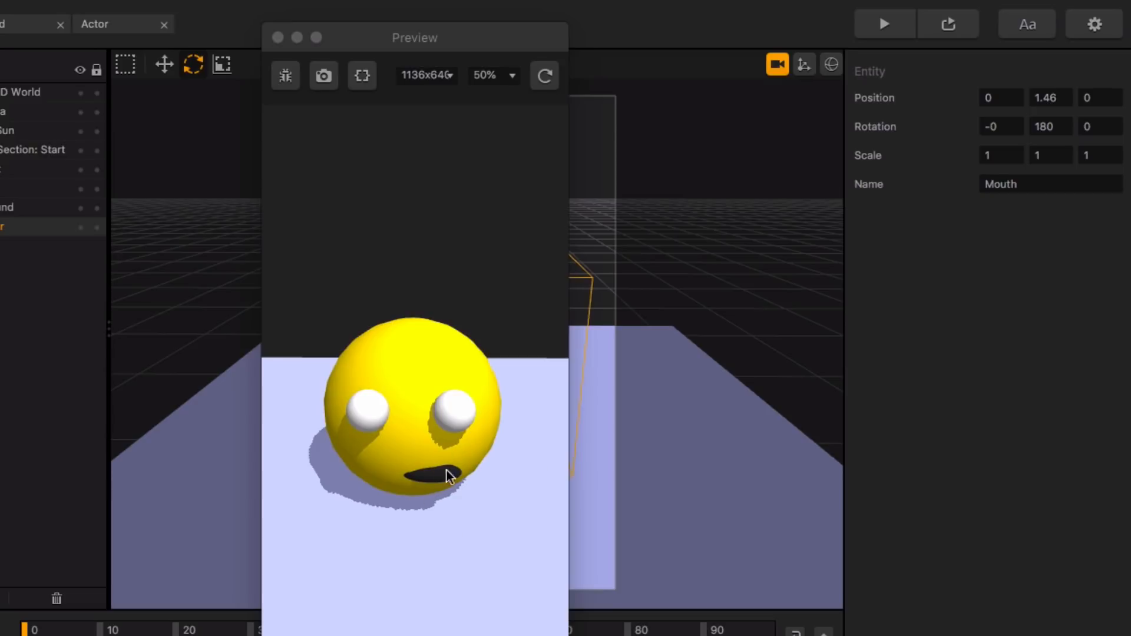
click(278, 37)
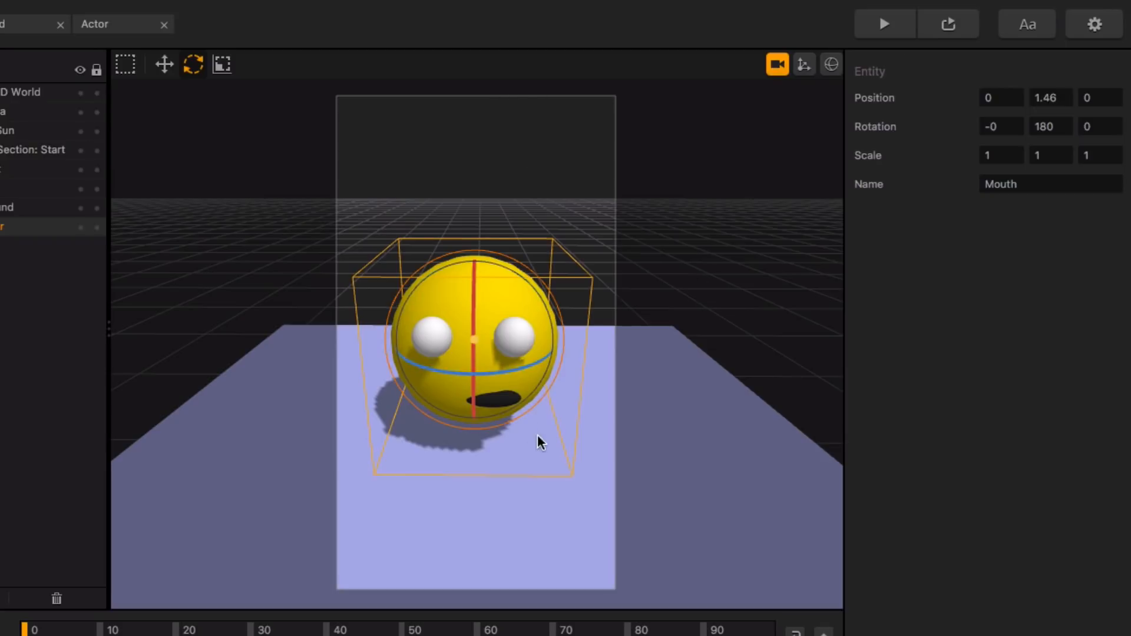
click(166, 65)
click(515, 337)
Step: In the Actor's node map, duplicate the Eyeball 2 node, rename the copy as Pupil 1, and place it above Eyeball 1
click(112, 24)
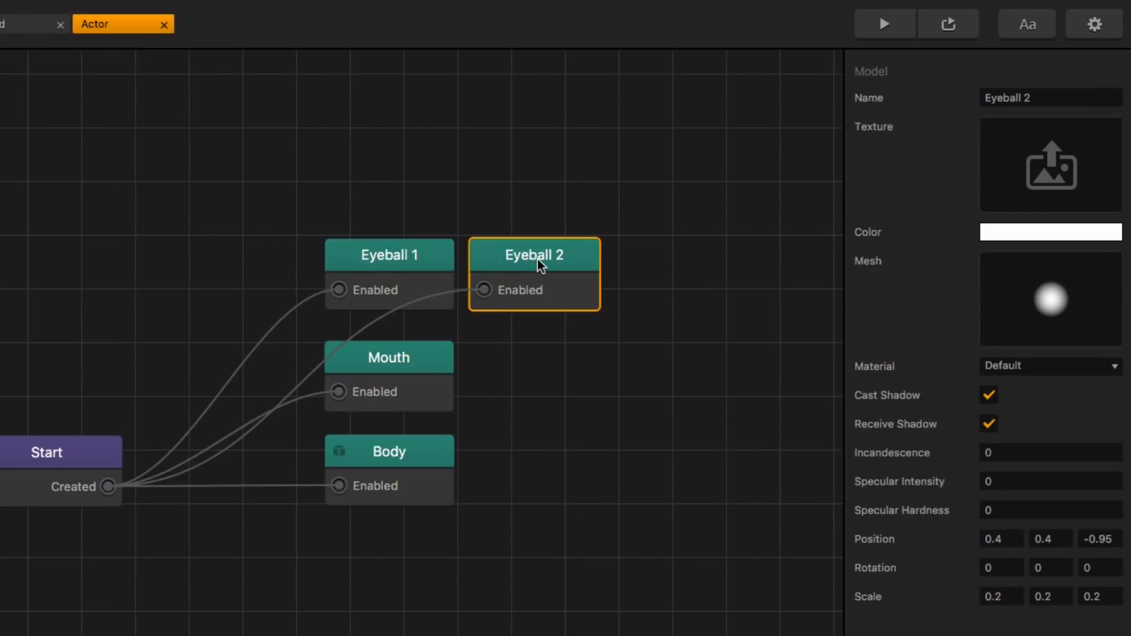
key(super+d)
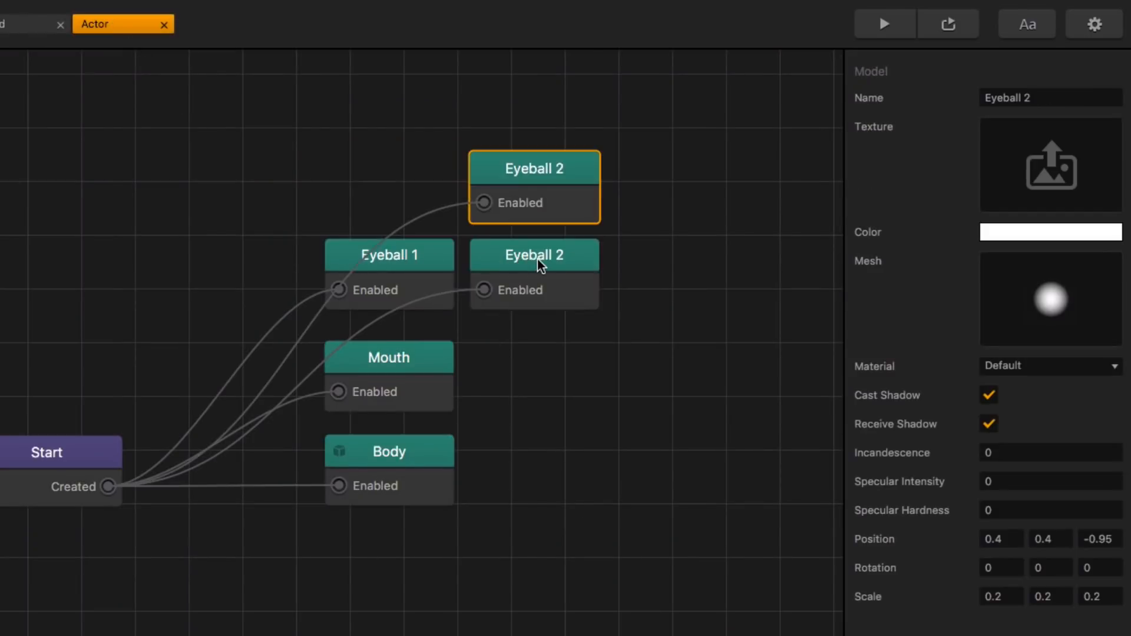
click(1058, 101)
text(Pupil)
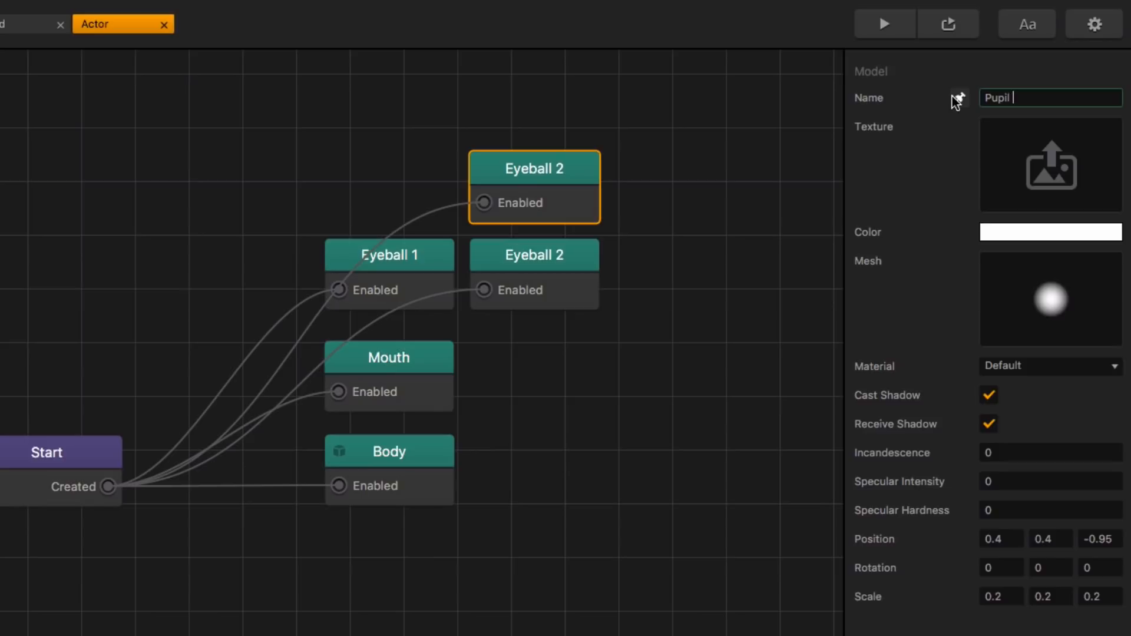
text( 1)
click(760, 157)
drag(592, 171, 422, 165)
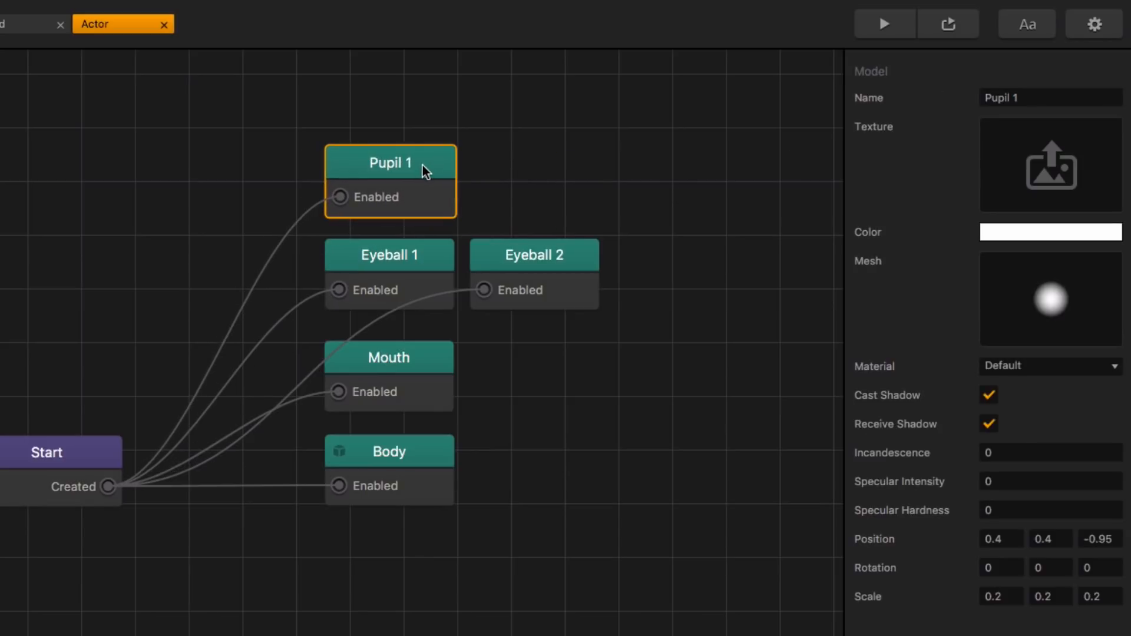
Step: Set the Pupil 1 node's color to hex 212121
click(1063, 235)
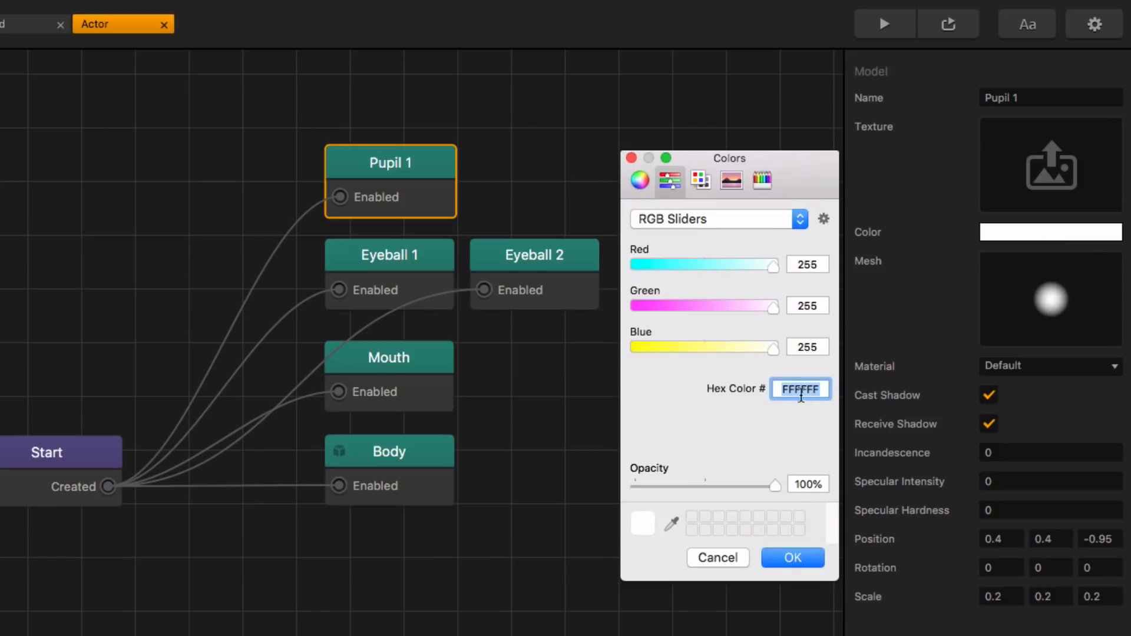
text(212121)
key(Return)
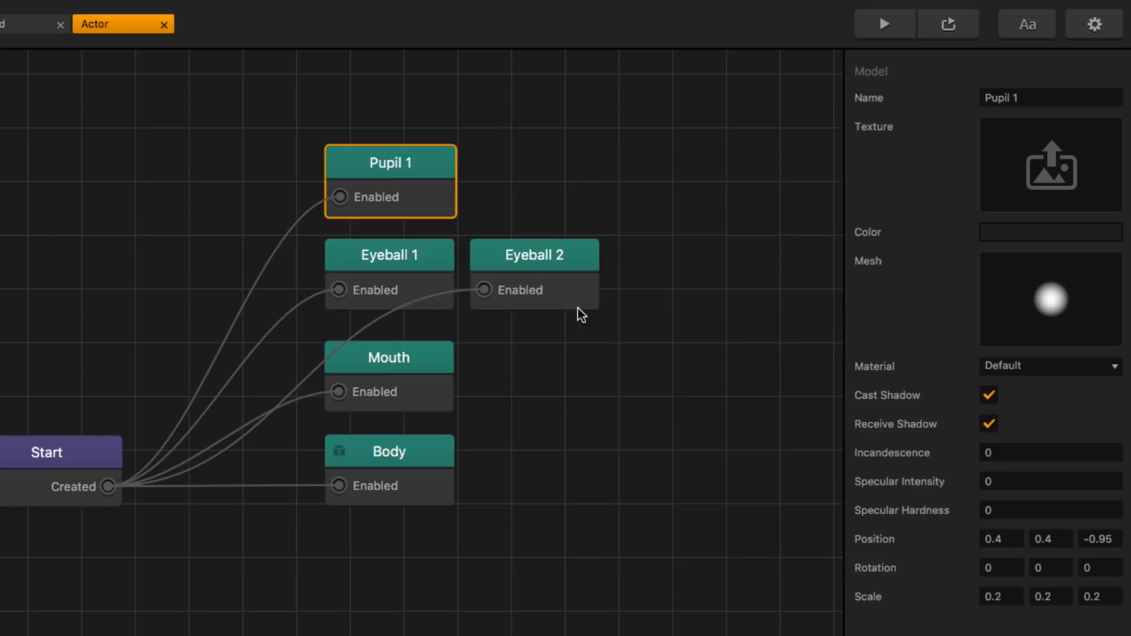
Step: Set the Pupil 1 node's X position to -0.4 and its Z position to -1.1
click(1017, 539)
key(Left)
key(Left)
key(BackSpace)
text(-)
key(Tab)
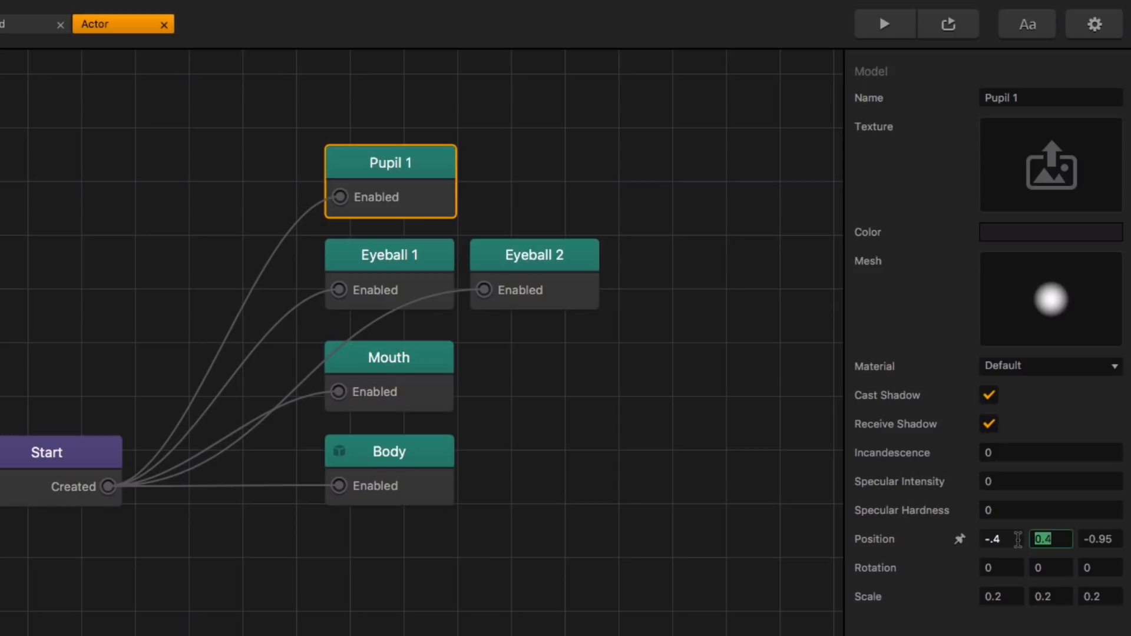
key(Tab)
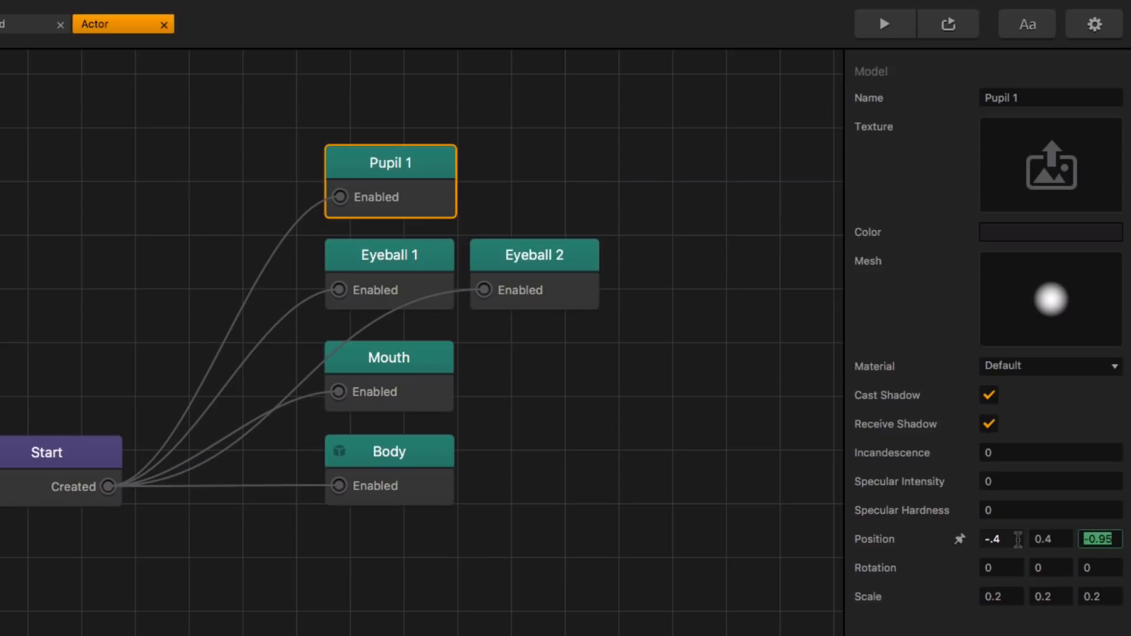
key(Right)
key(BackSpace)
key(BackSpace)
key(BackSpace)
key(BackSpace)
text(1.1)
key(Tab)
key(Tab)
key(Tab)
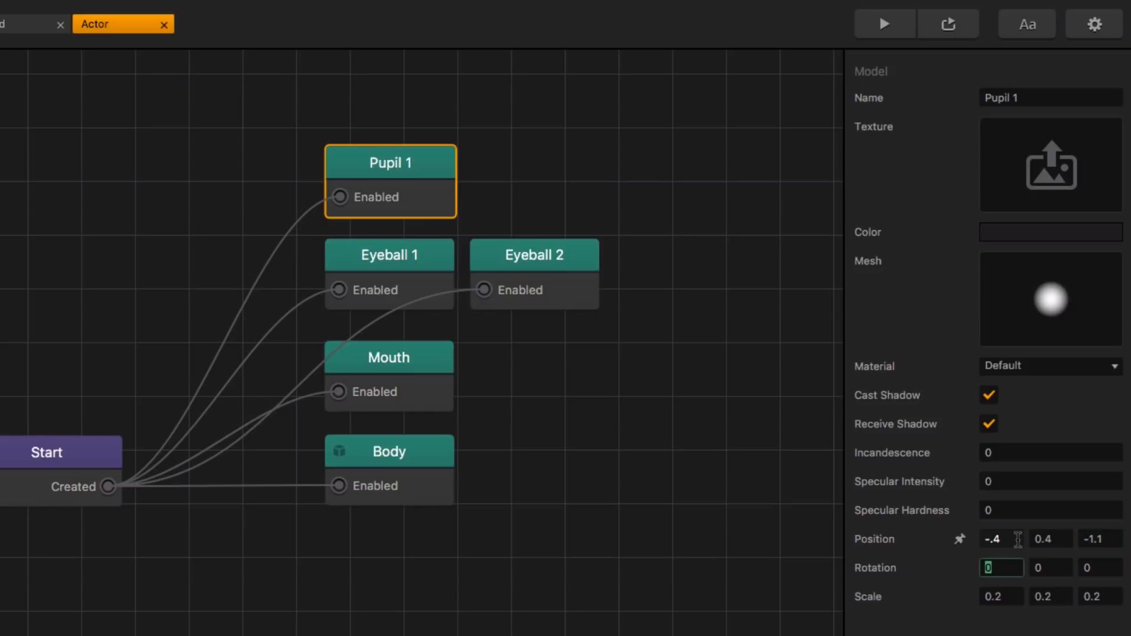
Step: Scale the Pupil 1 node to 0.1 on all three axes
key(Tab)
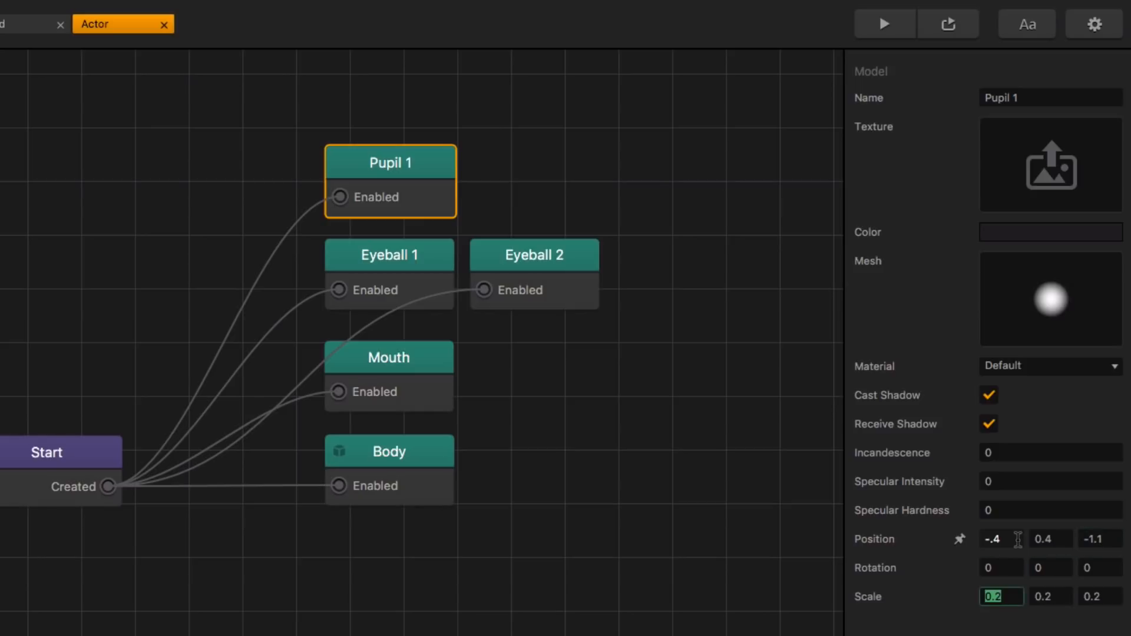
text(.1)
key(Tab)
text(.1)
key(Tab)
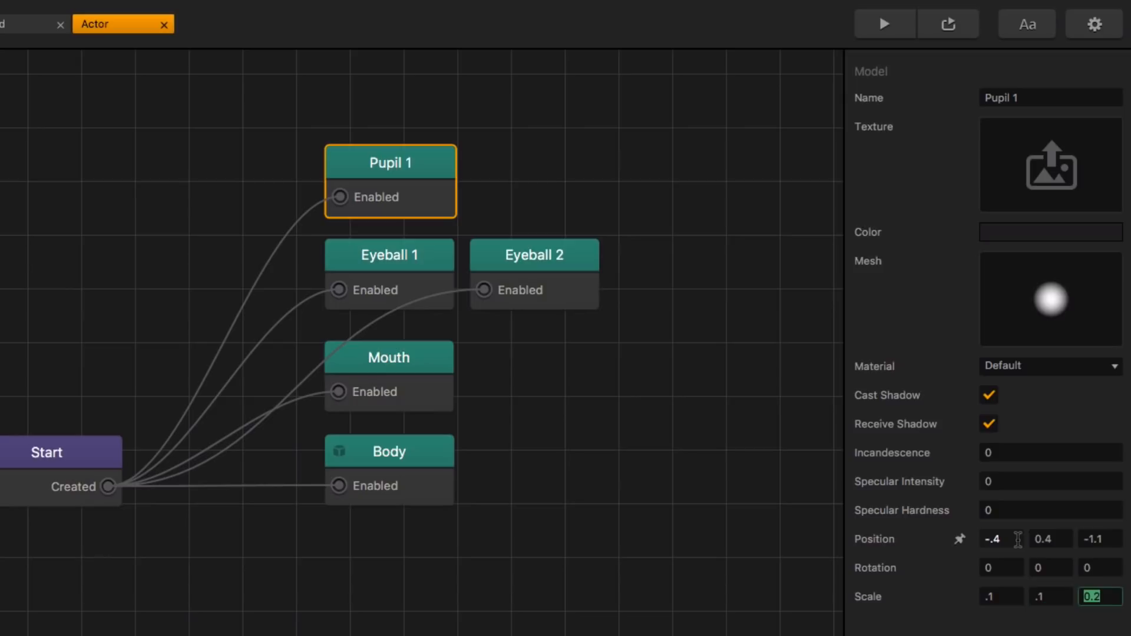
text(.1)
key(Return)
Step: Duplicate the Pupil 1 node beside the original with the copy's X position at 0.4, and preview the game
key(ctrl+d)
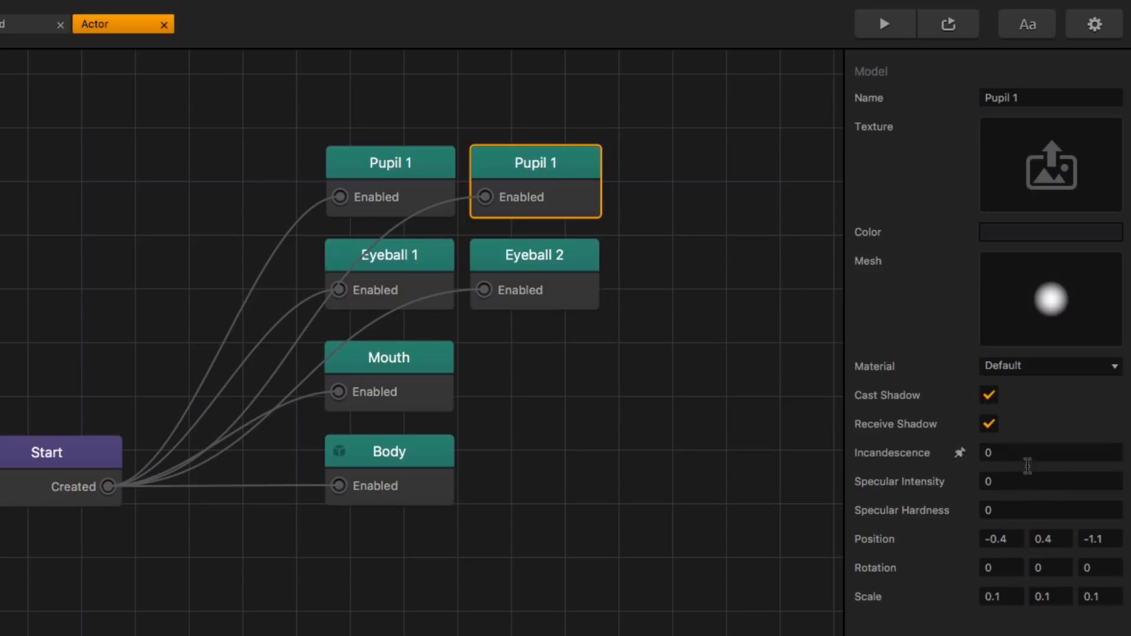
click(1002, 540)
key(BackSpace)
key(Return)
click(884, 24)
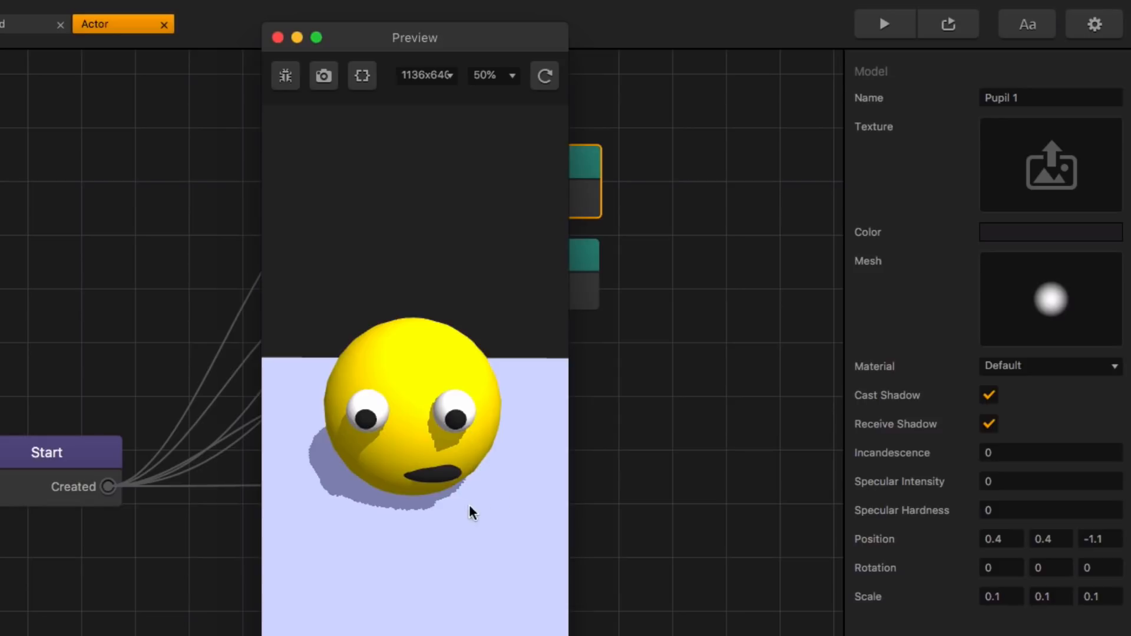
click(278, 38)
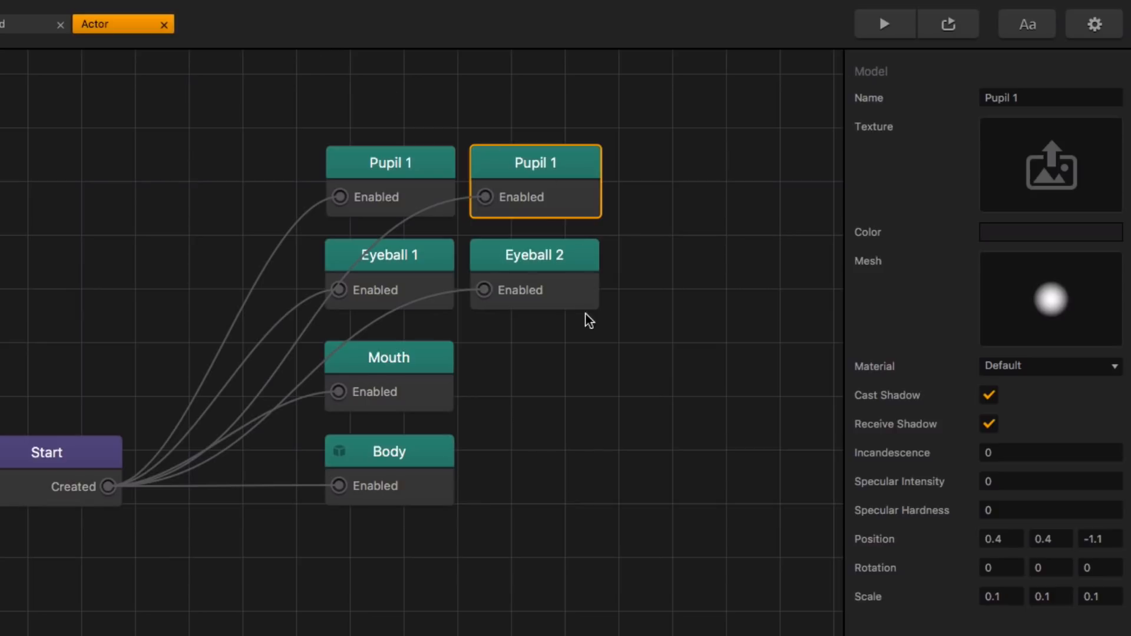
Step: Duplicate the Pupil 1 node above Eyeball 1, place the copy above the two pupil nodes, and rename it Hair Spike 1
scroll(585, 327, down, 2)
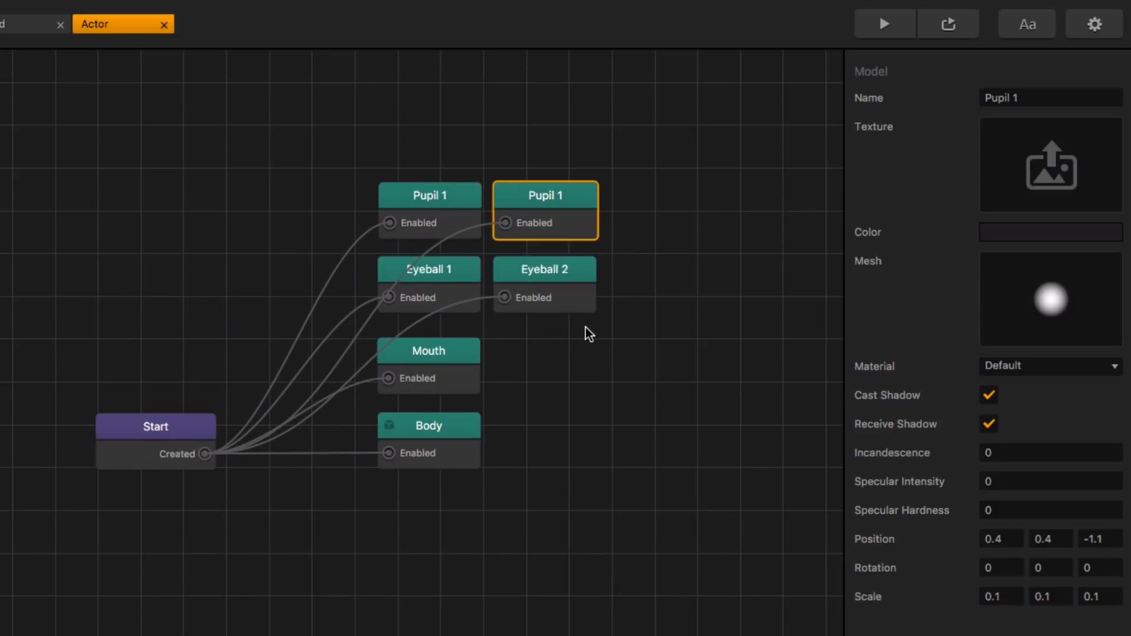
click(592, 358)
scroll(580, 477, up, 5)
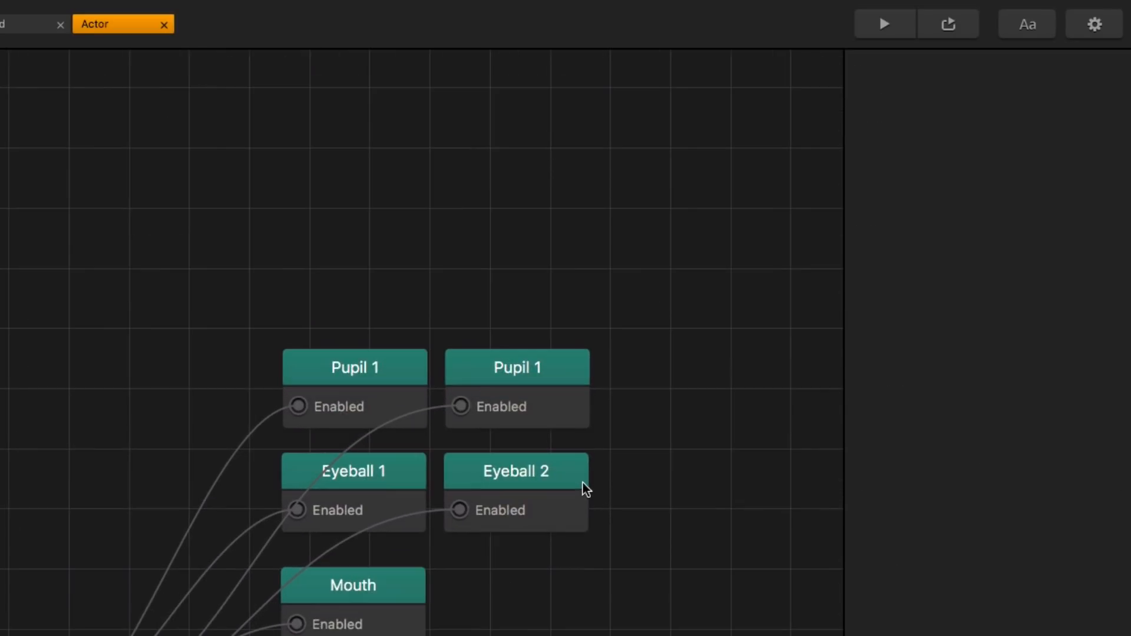
scroll(578, 465, down, 3)
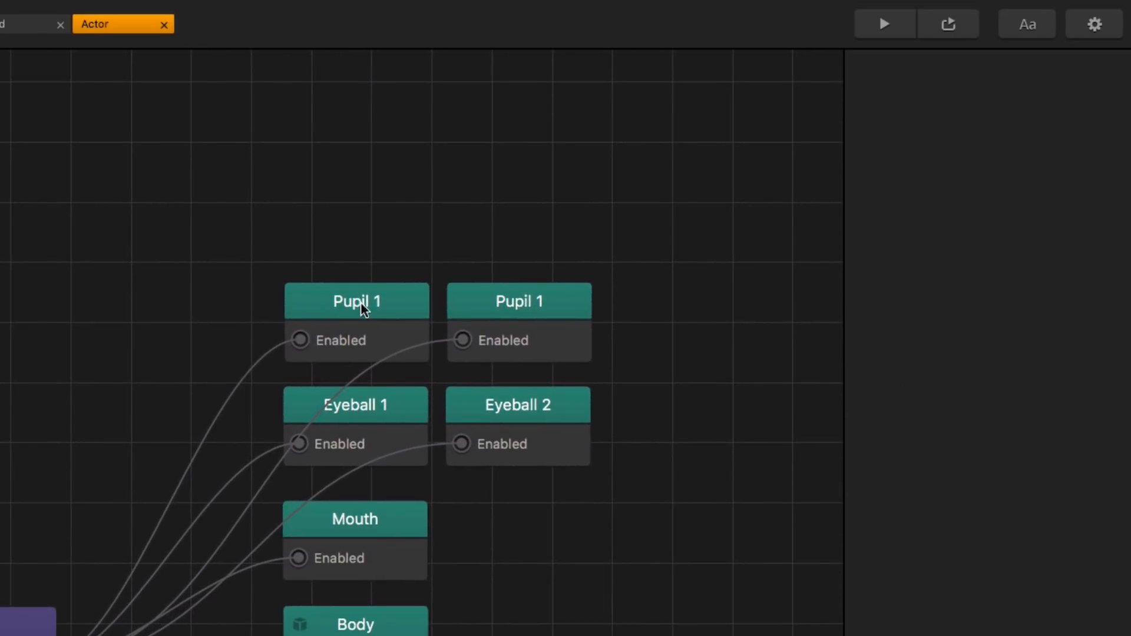
click(381, 305)
key(ctrl+d)
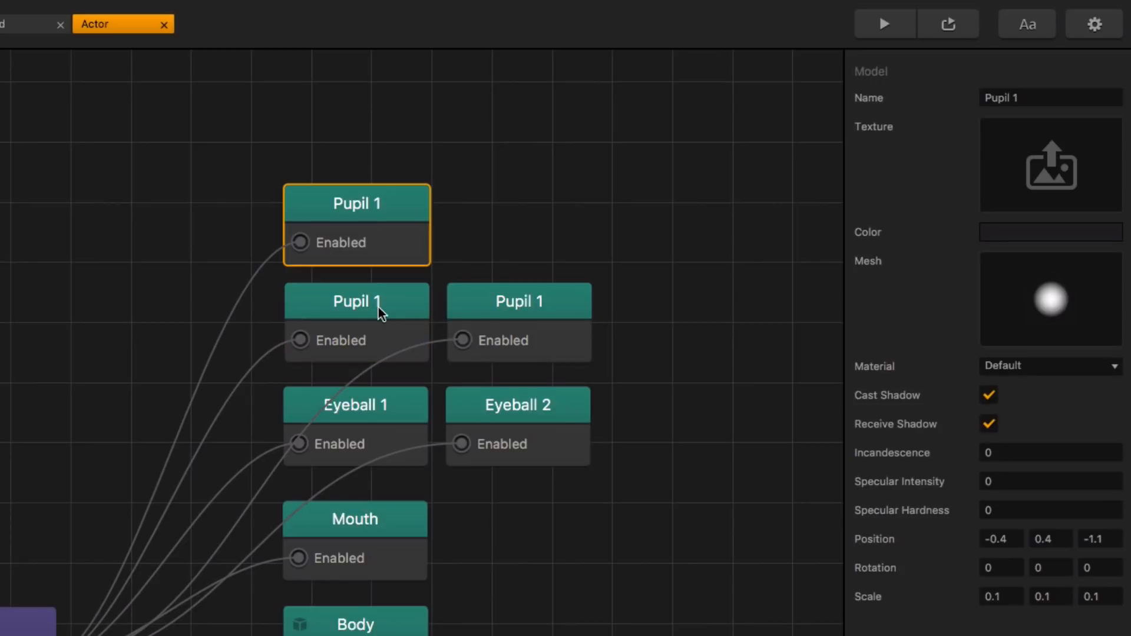
drag(367, 212, 454, 211)
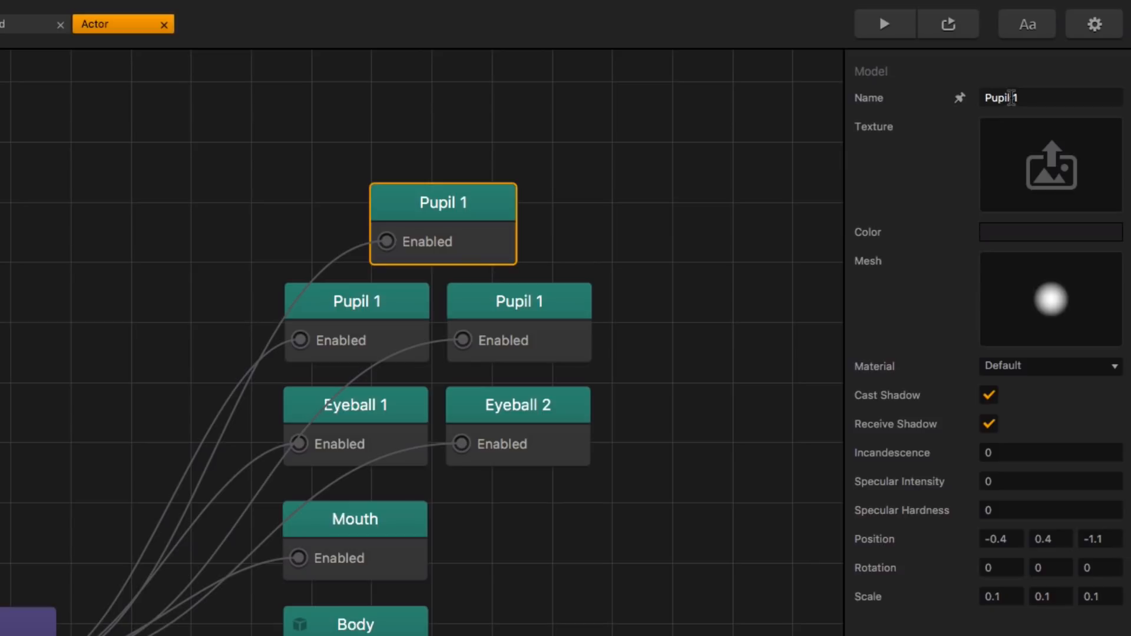
drag(1009, 99, 951, 100)
text(Hair S)
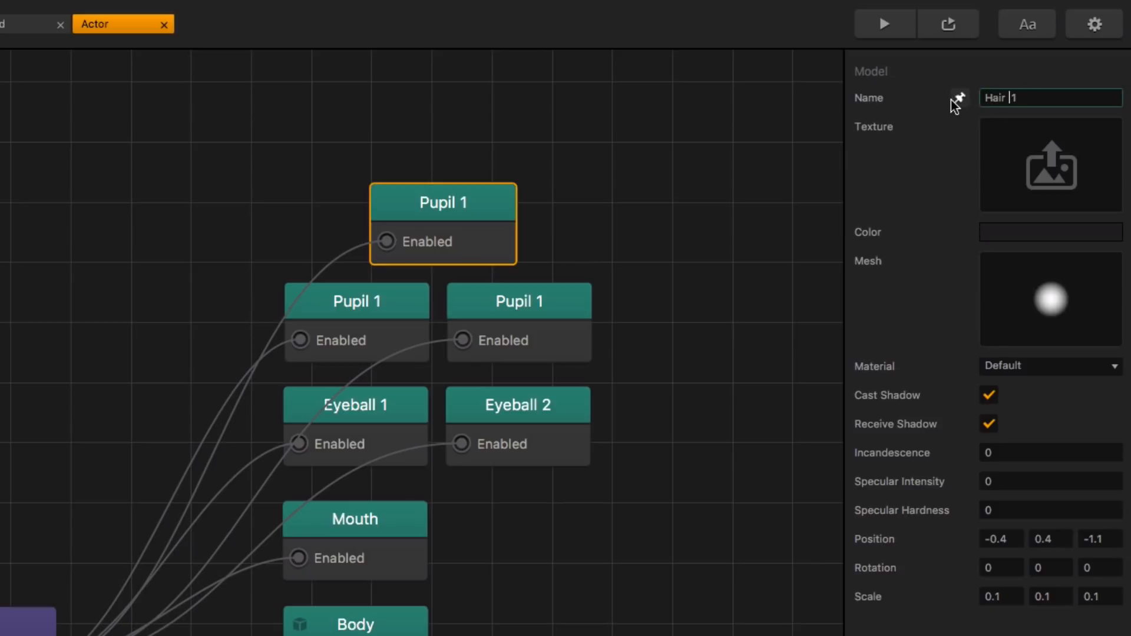
text(pike)
click(999, 65)
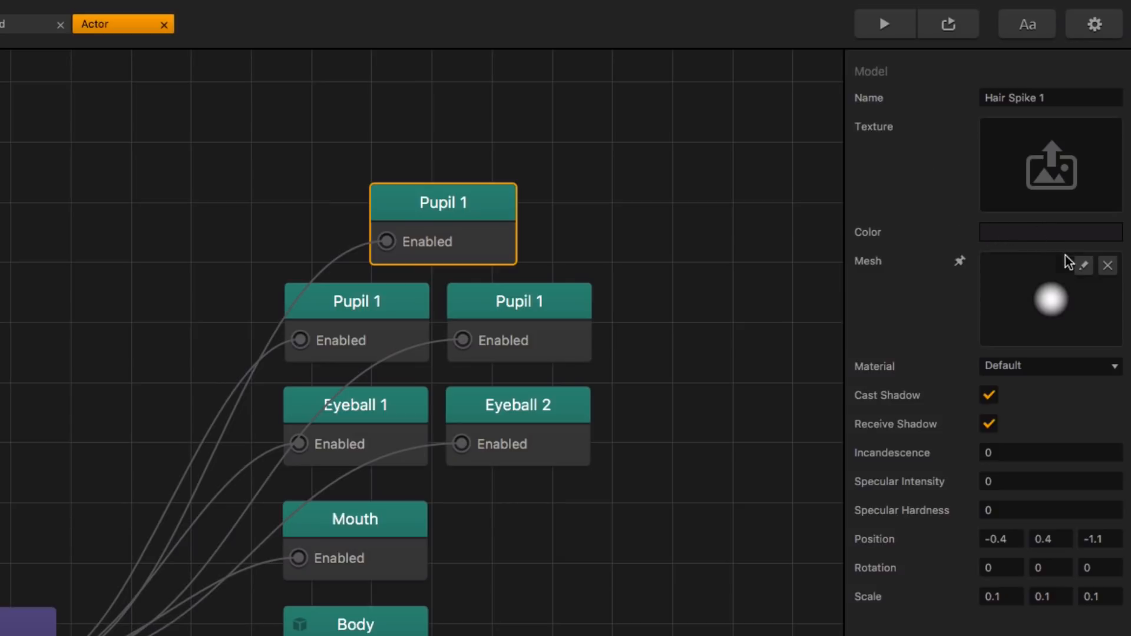
Step: Change the Hair Spike 1 node's mesh to Cone in the Mesh Manager
click(1082, 266)
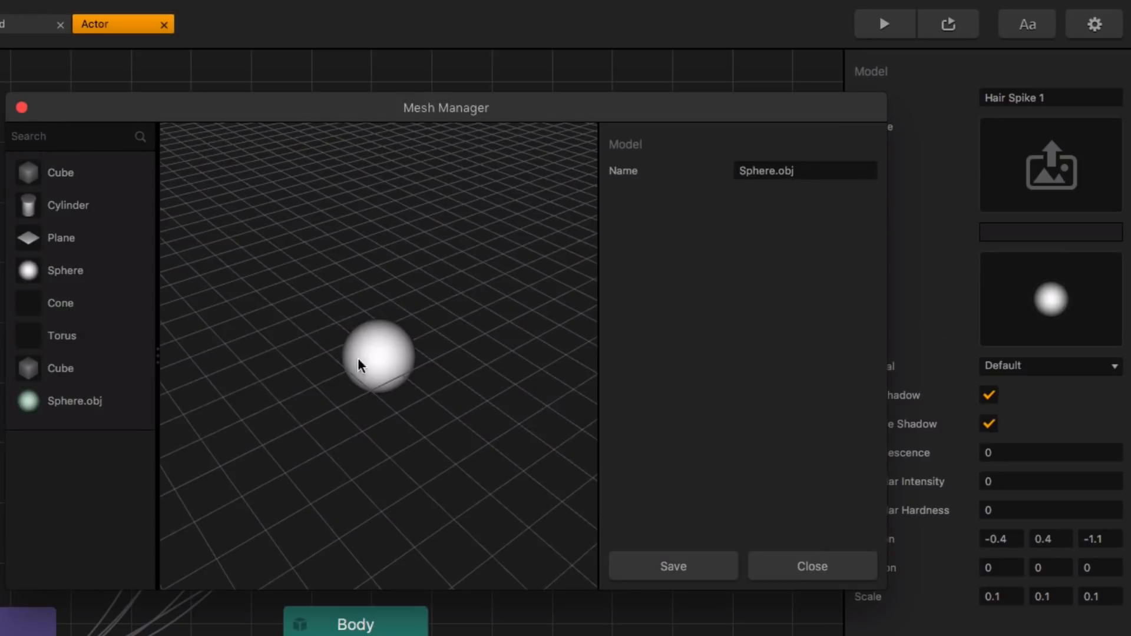
click(64, 302)
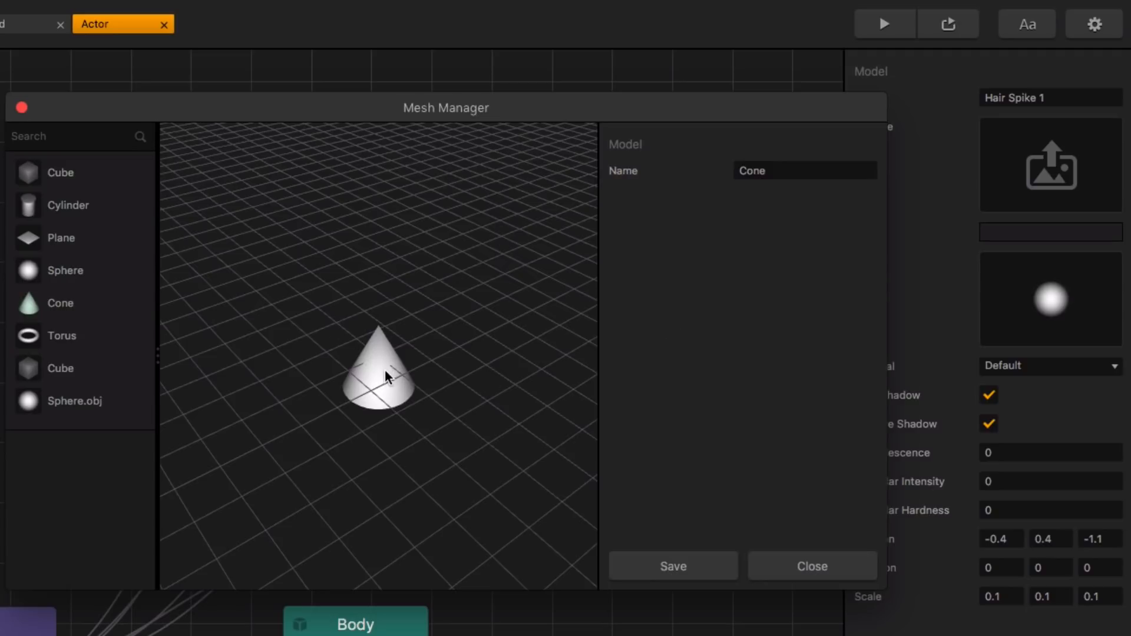
click(660, 564)
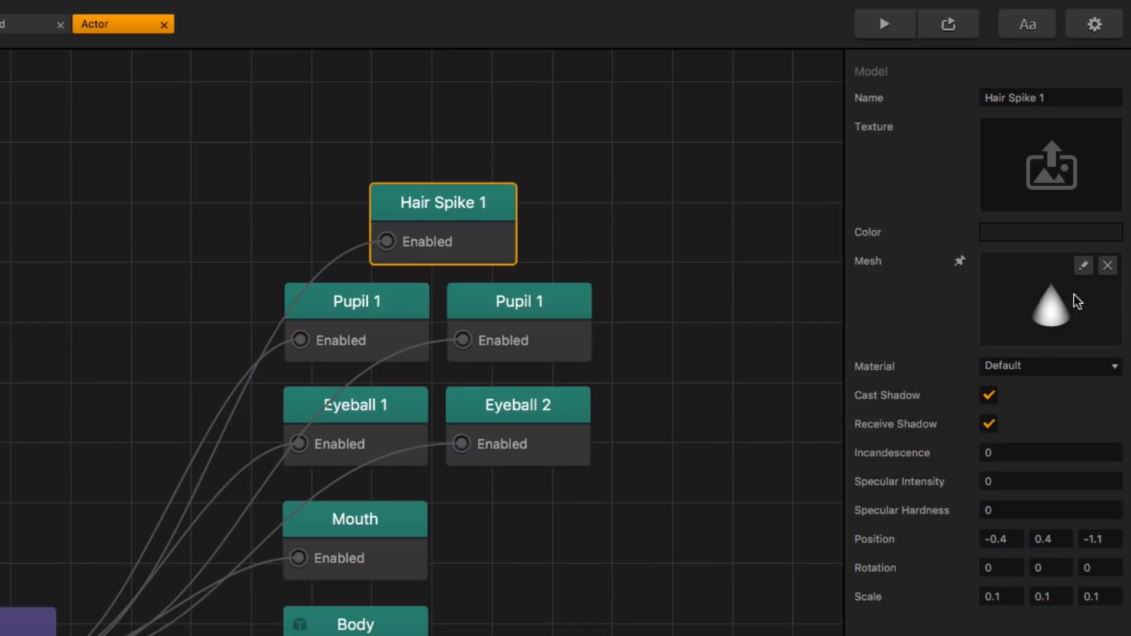
click(1084, 267)
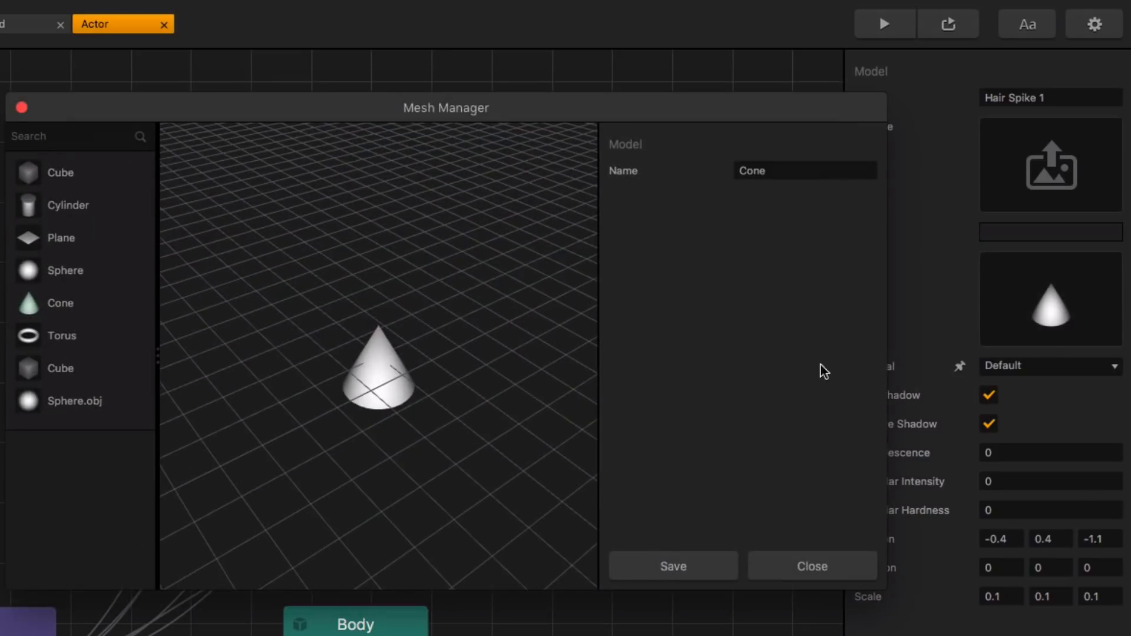
click(22, 109)
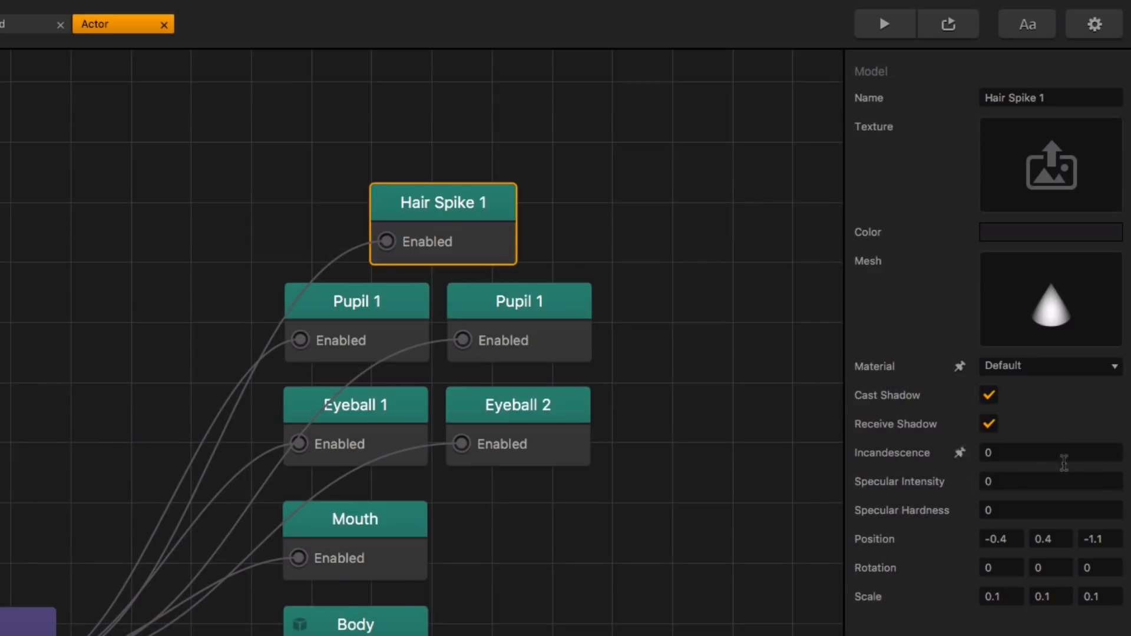
Step: Set the Hair Spike 1 node's color to hex FC2937
click(1052, 235)
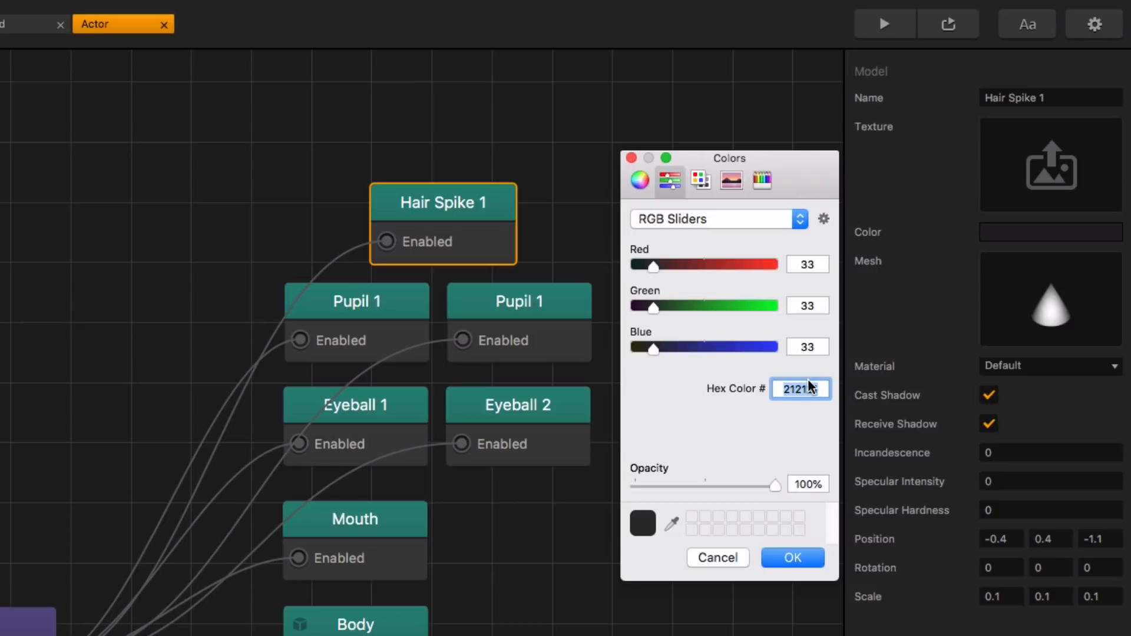
text(FC2937)
key(Return)
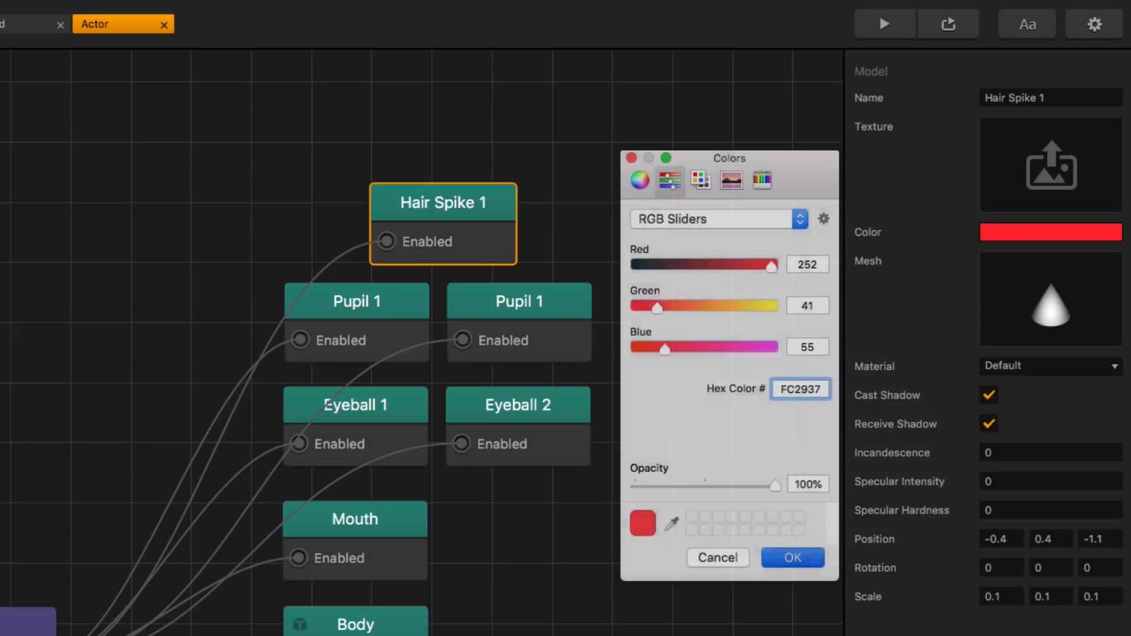
Step: Set the Hair Spike 1 node's position to X 0, Y 1.2 and Z -0.6
scroll(443, 219, down, 3)
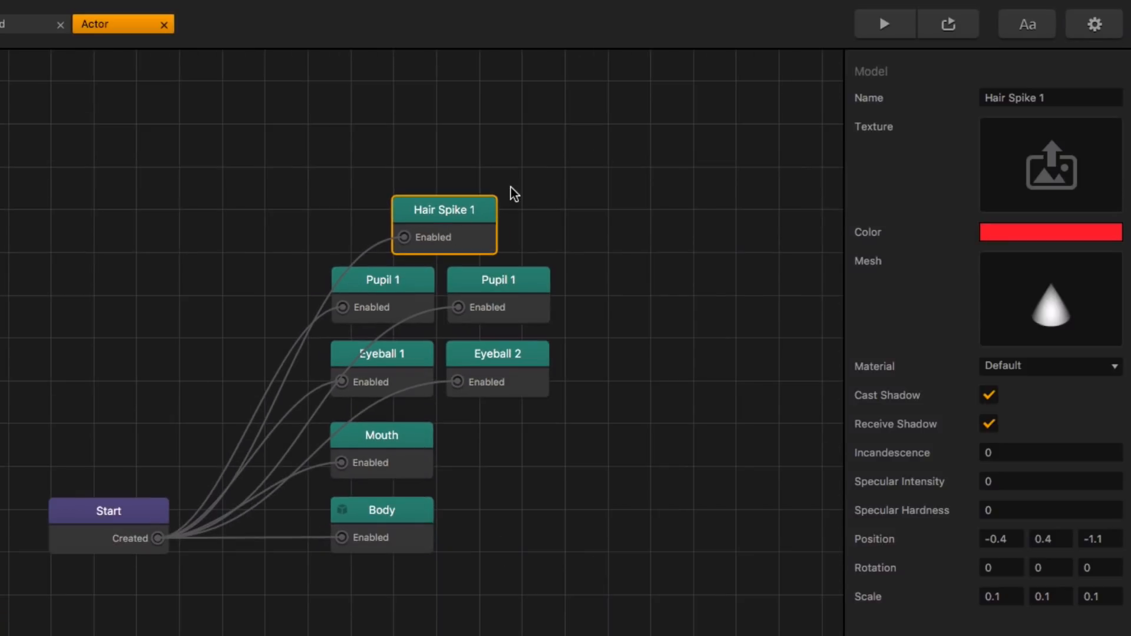
click(512, 236)
drag(525, 205, 522, 391)
click(470, 398)
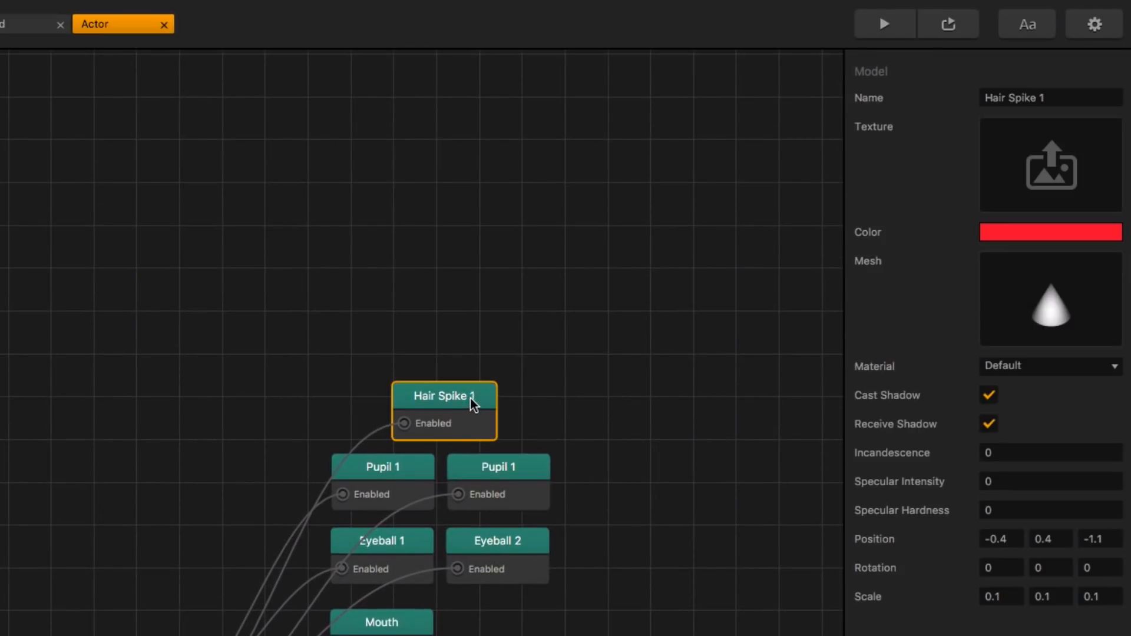
click(1013, 539)
key(BackSpace)
key(BackSpace)
key(BackSpace)
key(BackSpace)
text(0)
key(Tab)
text(1.2)
key(Tab)
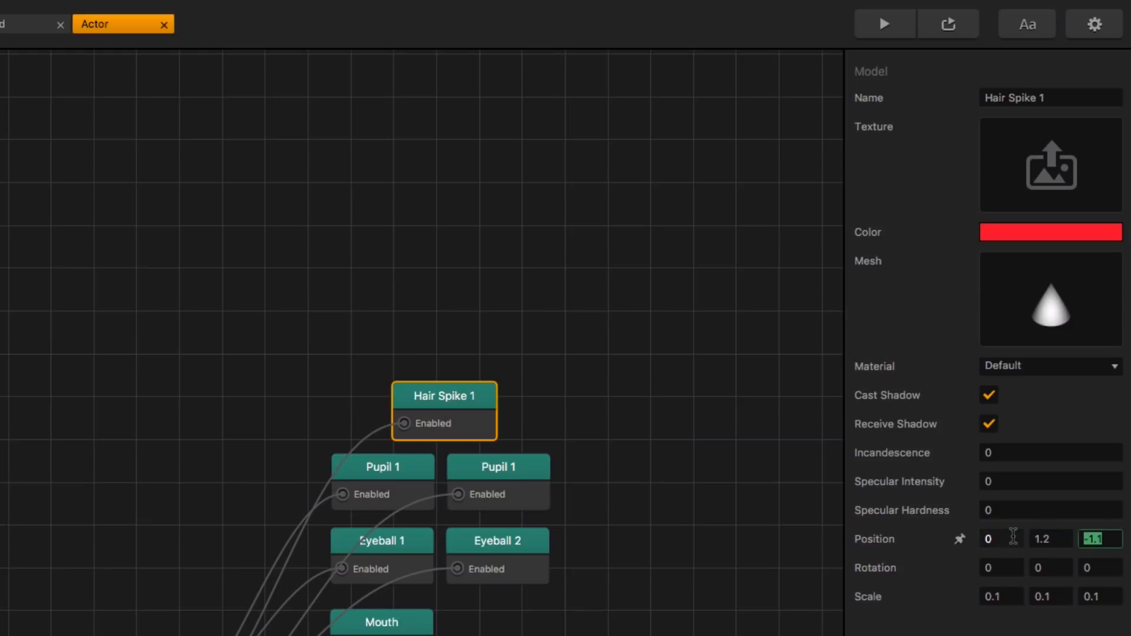
text(-.6)
Step: Set the Hair Spike 1 node's X rotation to -30 and its scale to 0.5, 0.7 and 0.5
click(1003, 566)
key(BackSpace)
text(-30)
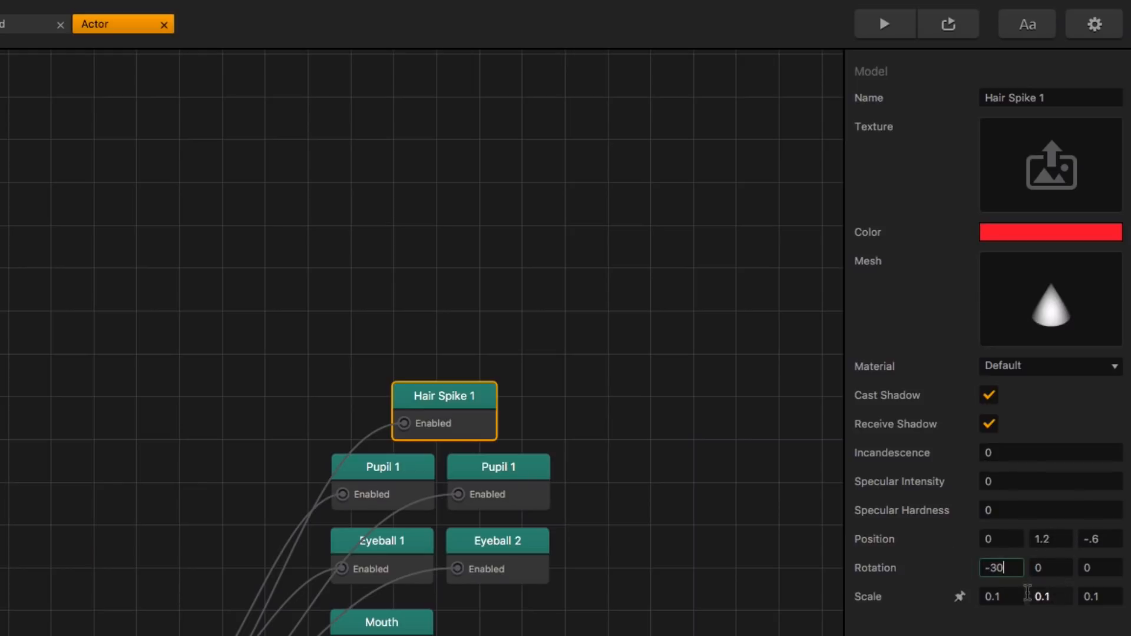
click(1008, 598)
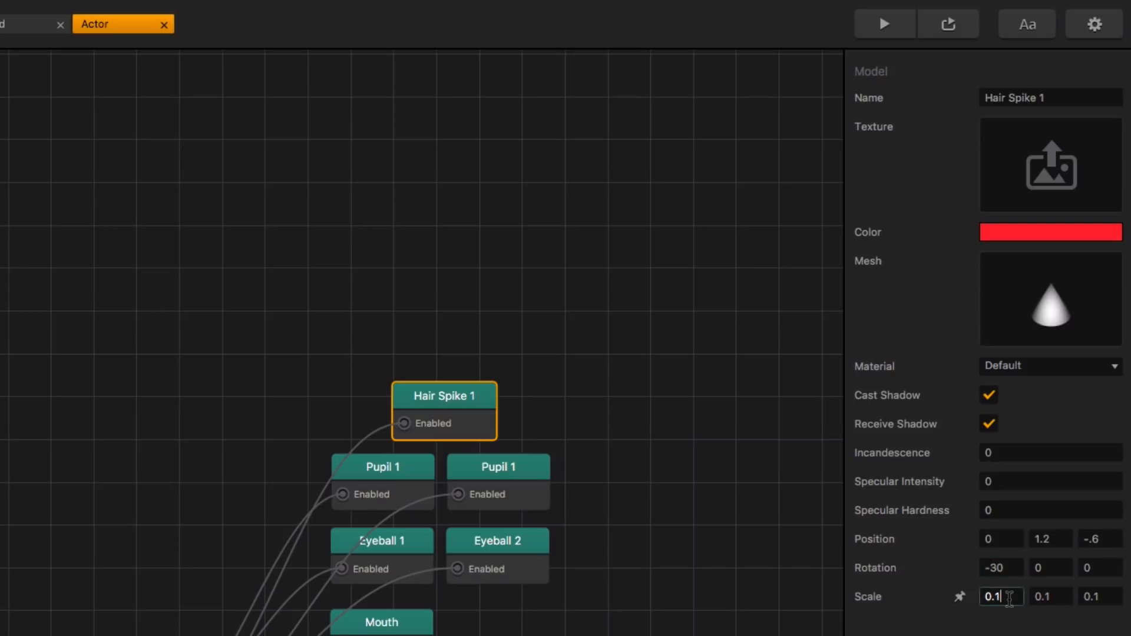
key(BackSpace)
text(5)
key(Tab)
text(.7)
key(Tab)
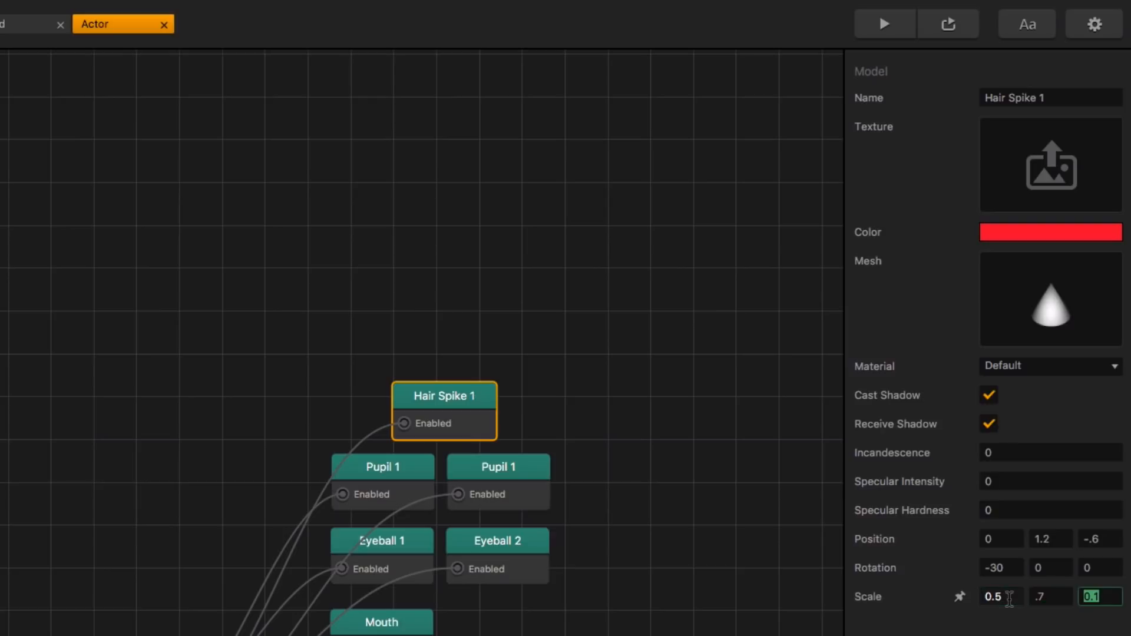
text(.5)
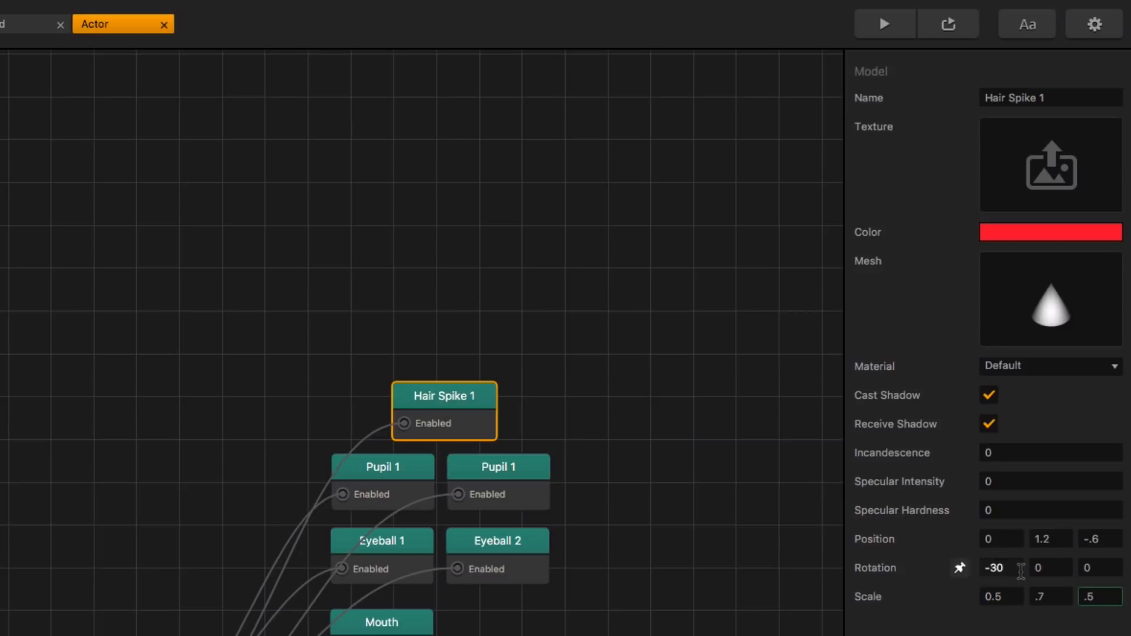
Step: Preview the game to check the red hair spike on the character's head
click(1001, 573)
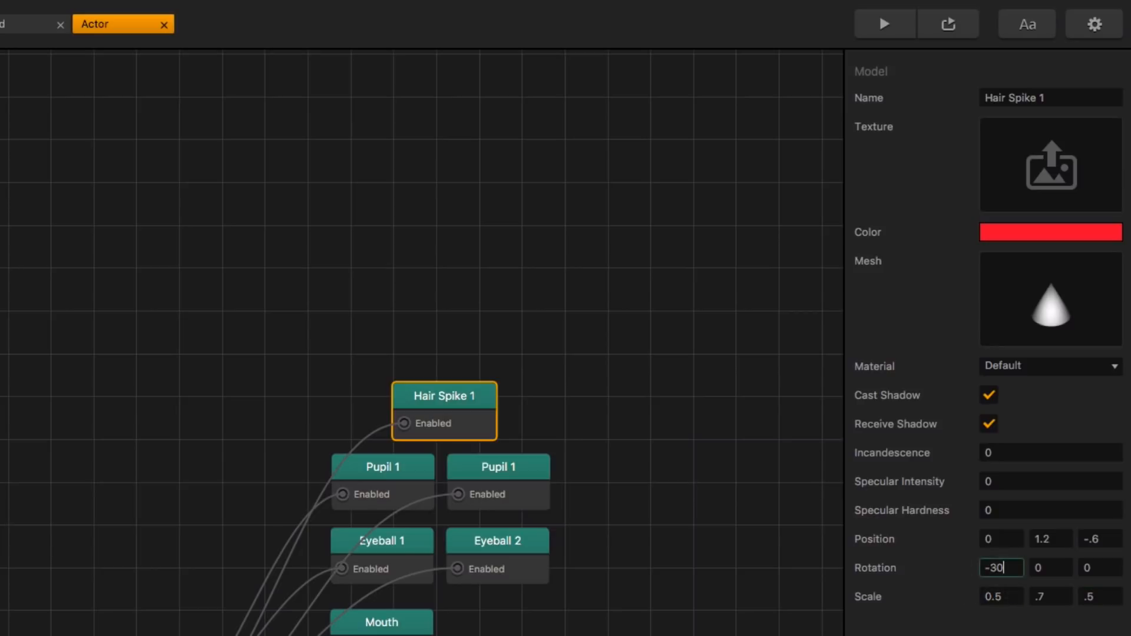
key(Return)
click(904, 26)
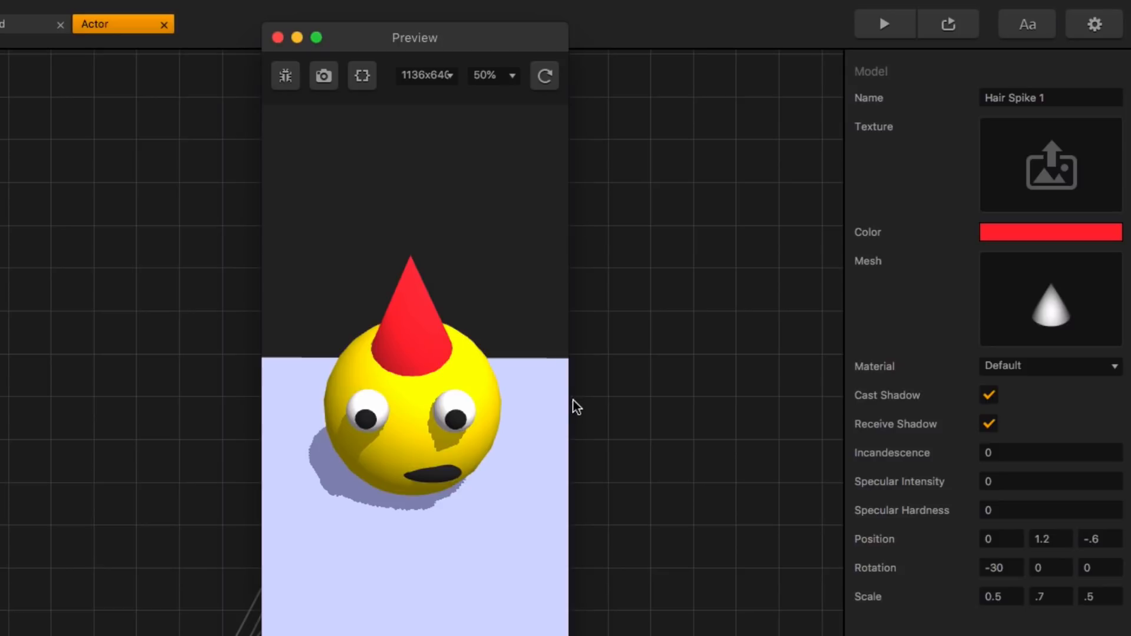
click(279, 36)
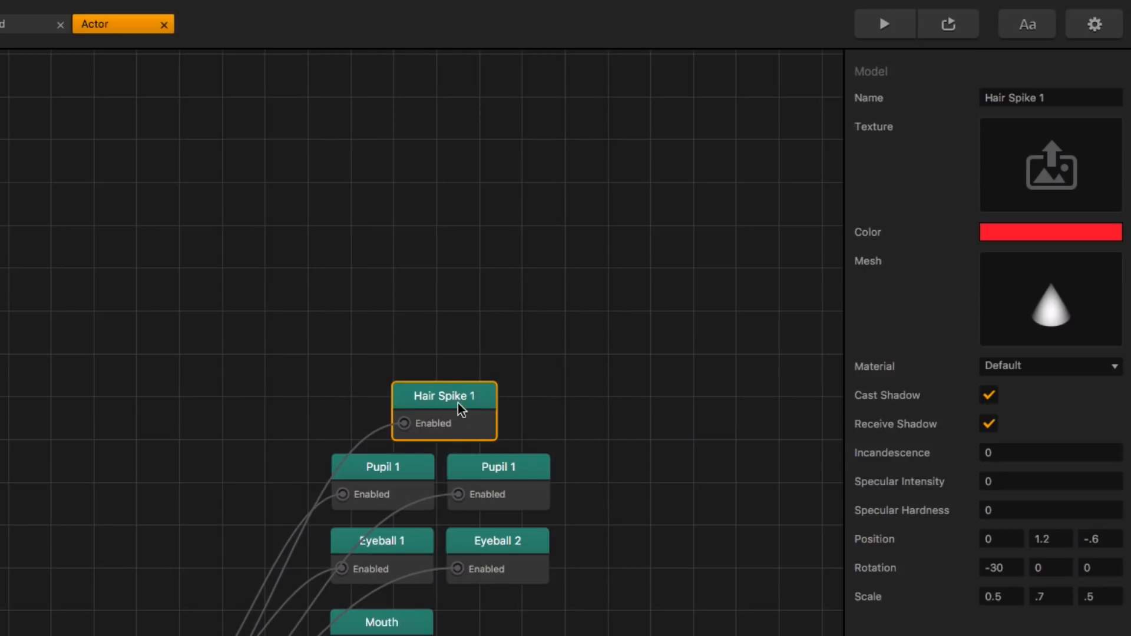
Step: Duplicate the Hair Spike 1 node and rename the copy Hair Spike 2
key(super+d)
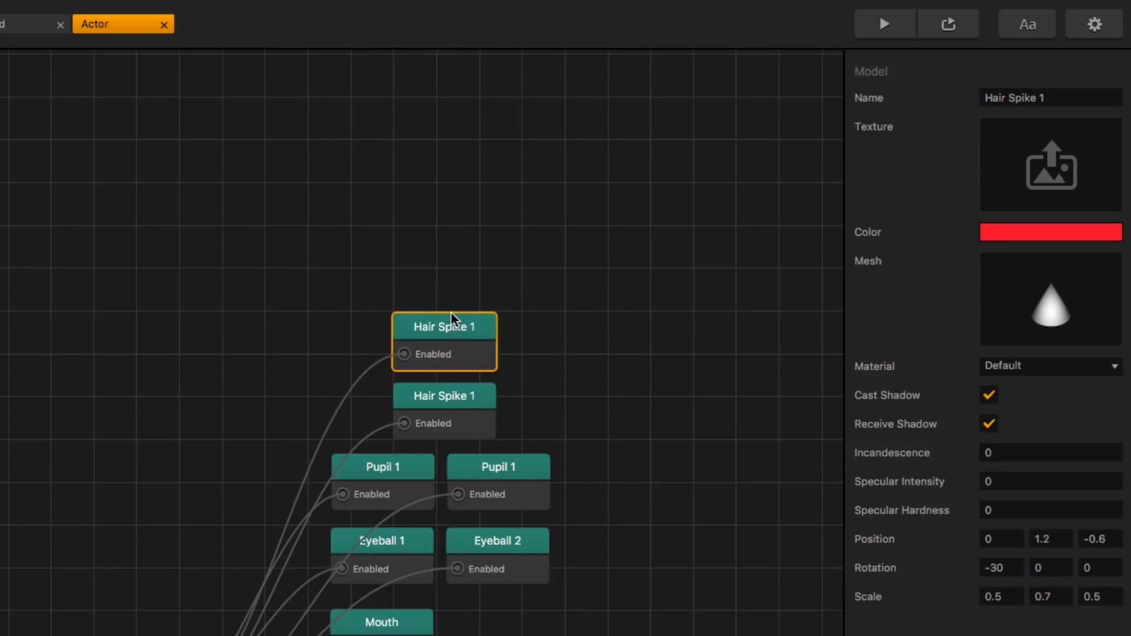
click(1060, 97)
key(BackSpace)
text(2)
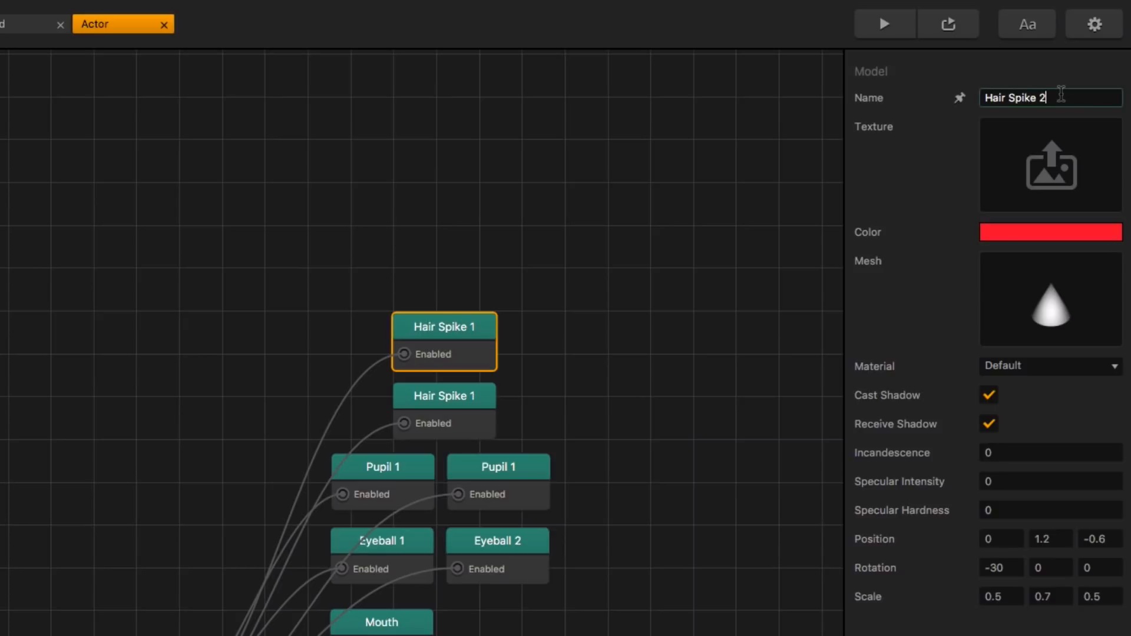
key(Return)
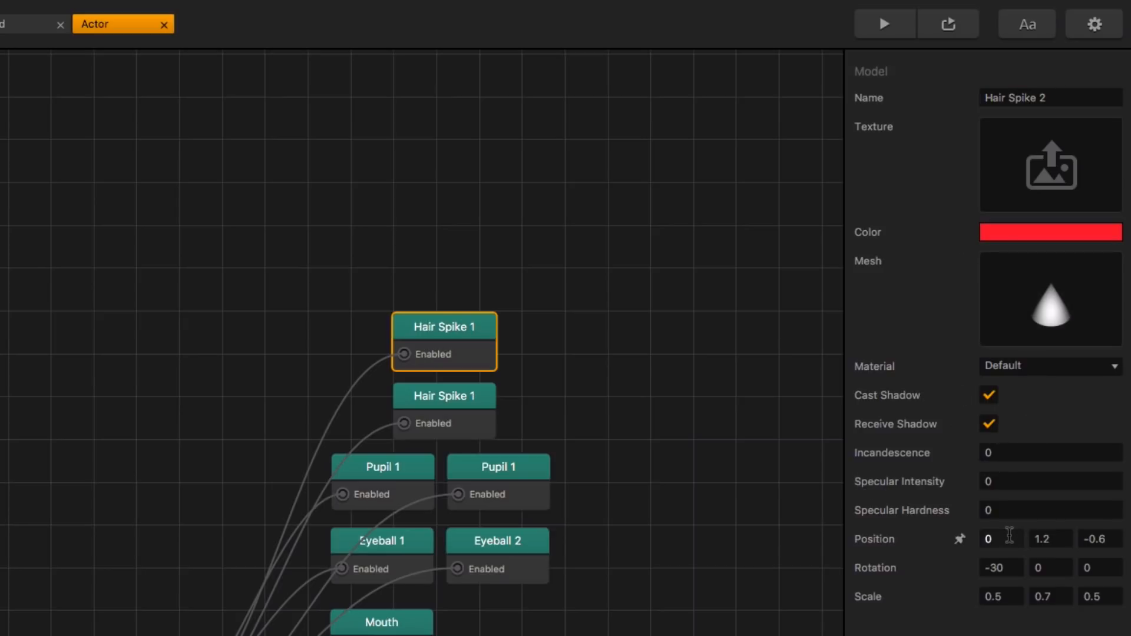
Step: Set the Hair Spike 2 node's position to Y 1.4 and Z -0.2
click(1010, 538)
key(Tab)
text(1.4)
key(Tab)
key(BackSpace)
text(.5)
key(Tab)
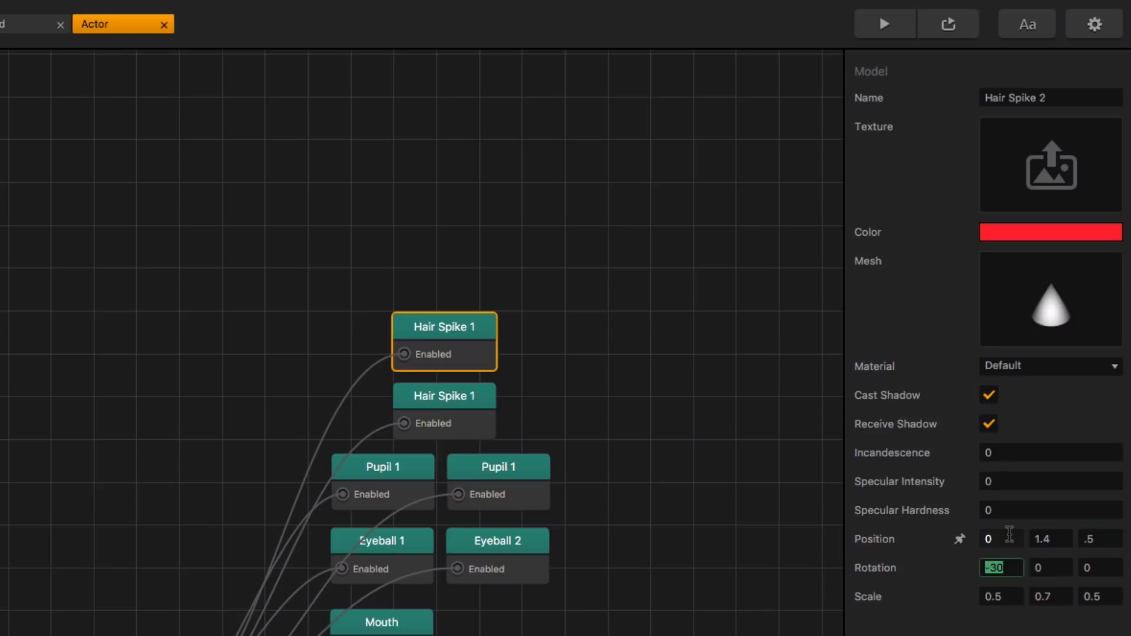
click(1098, 538)
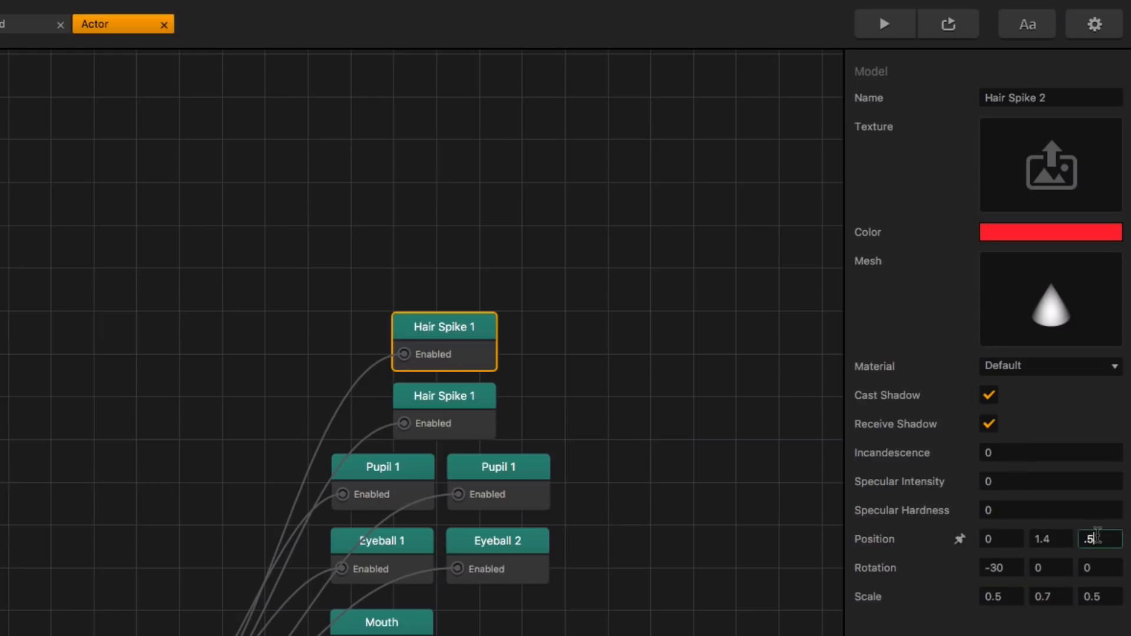
key(BackSpace)
text(-.2)
Step: Set the Hair Spike 2 node's X rotation to -10
click(1018, 574)
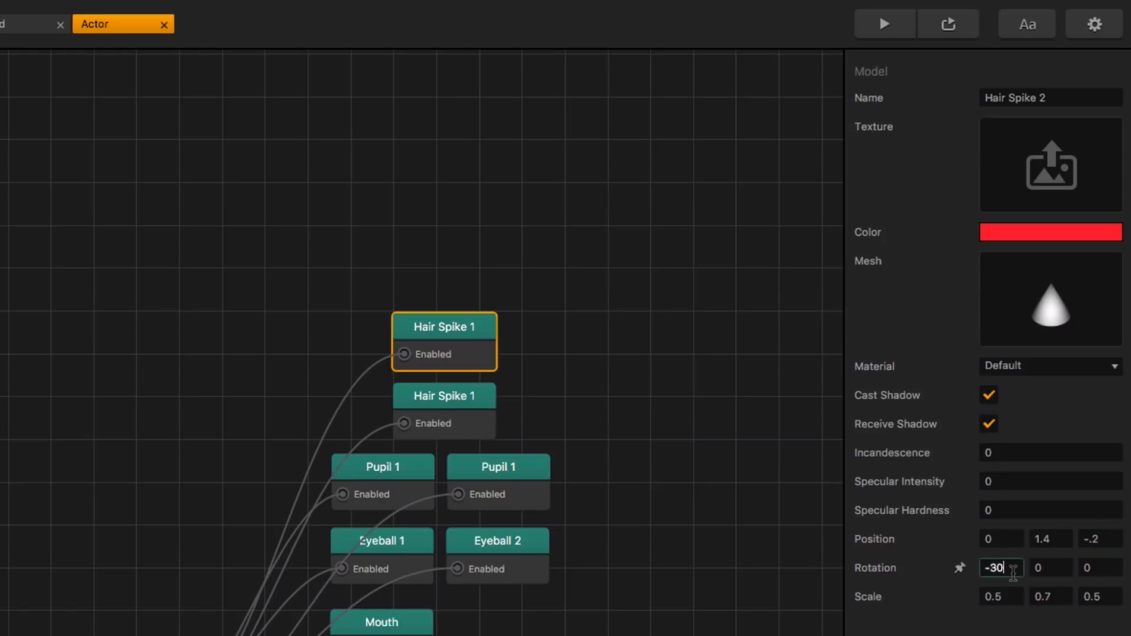
key(BackSpace)
key(BackSpace)
text(10)
key(Return)
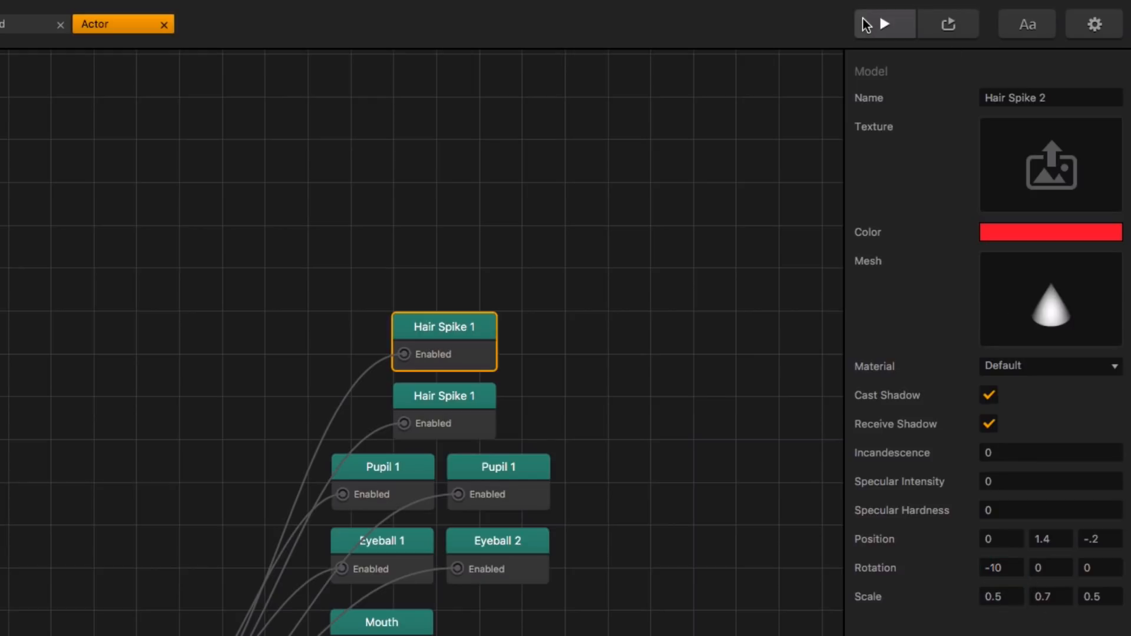
Step: Preview the game and examine the two hair spikes from an angled camera view of the 3D World
click(884, 24)
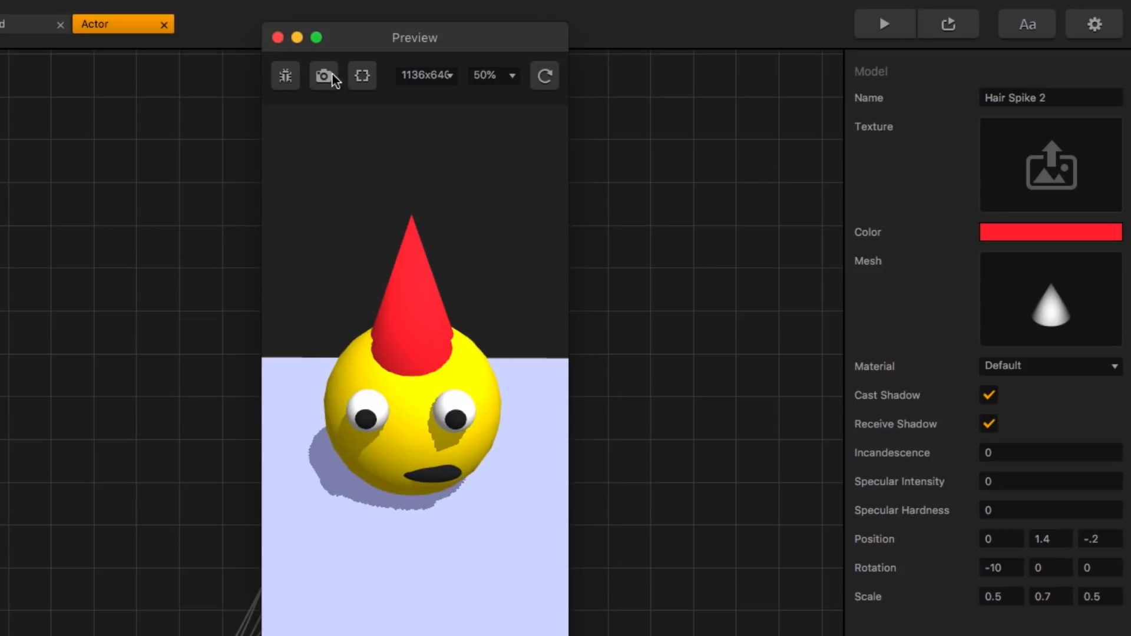
click(278, 37)
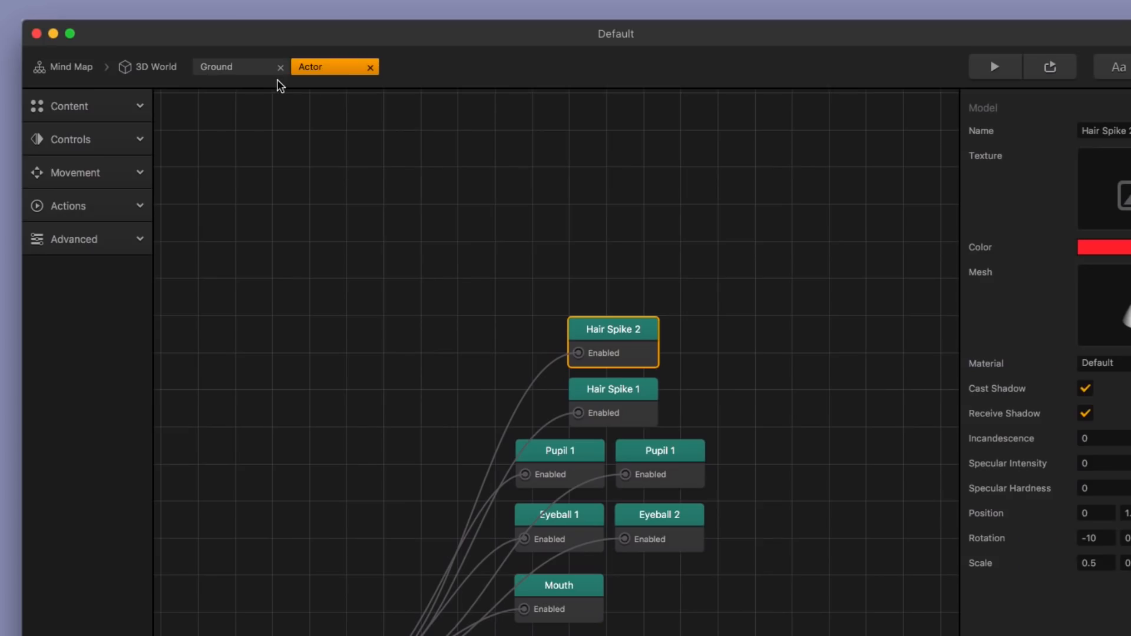
click(155, 67)
right_drag(737, 346, 675, 351)
middle_drag(640, 357, 652, 364)
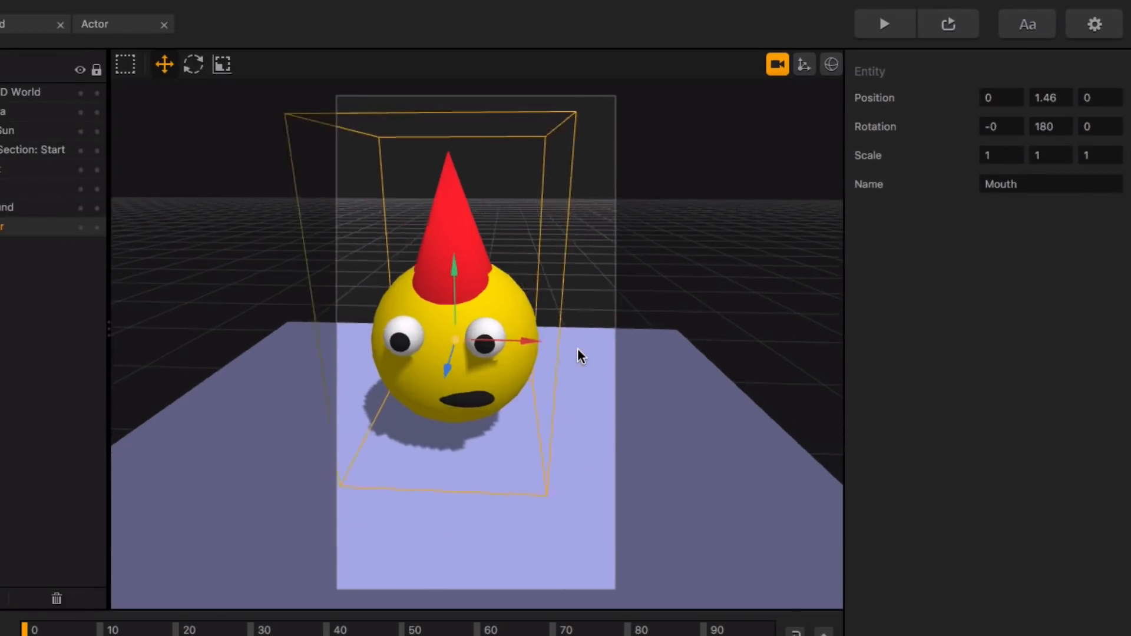
mouse_move(489, 366)
right_down()
mouse_move(464, 358)
mouse_move(493, 369)
mouse_move(468, 365)
mouse_move(482, 369)
right_up()
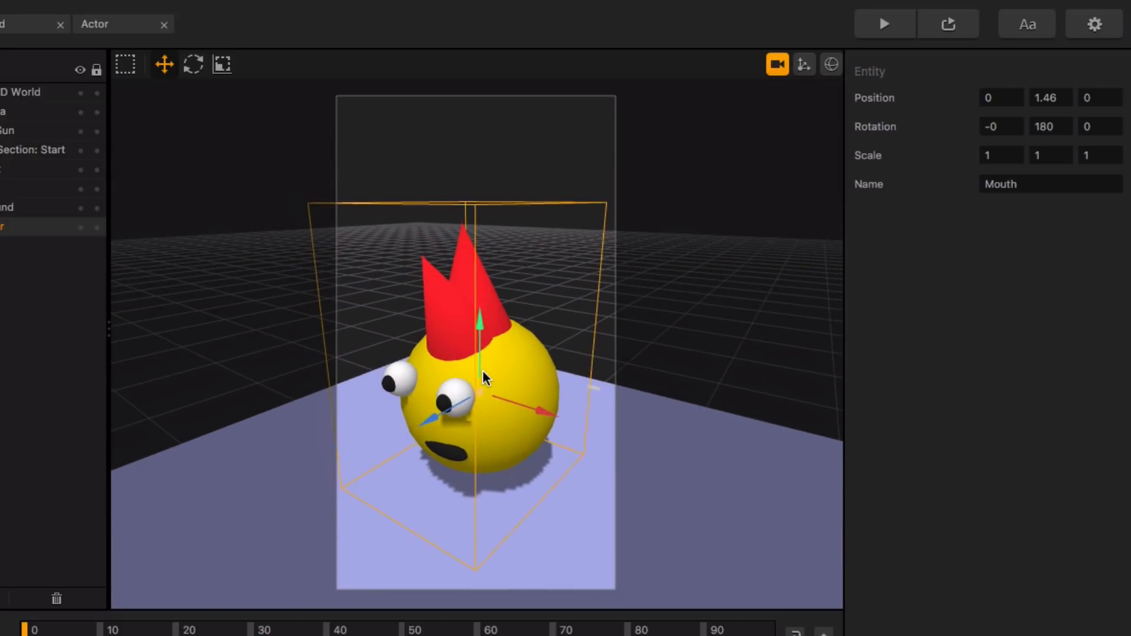
click(886, 26)
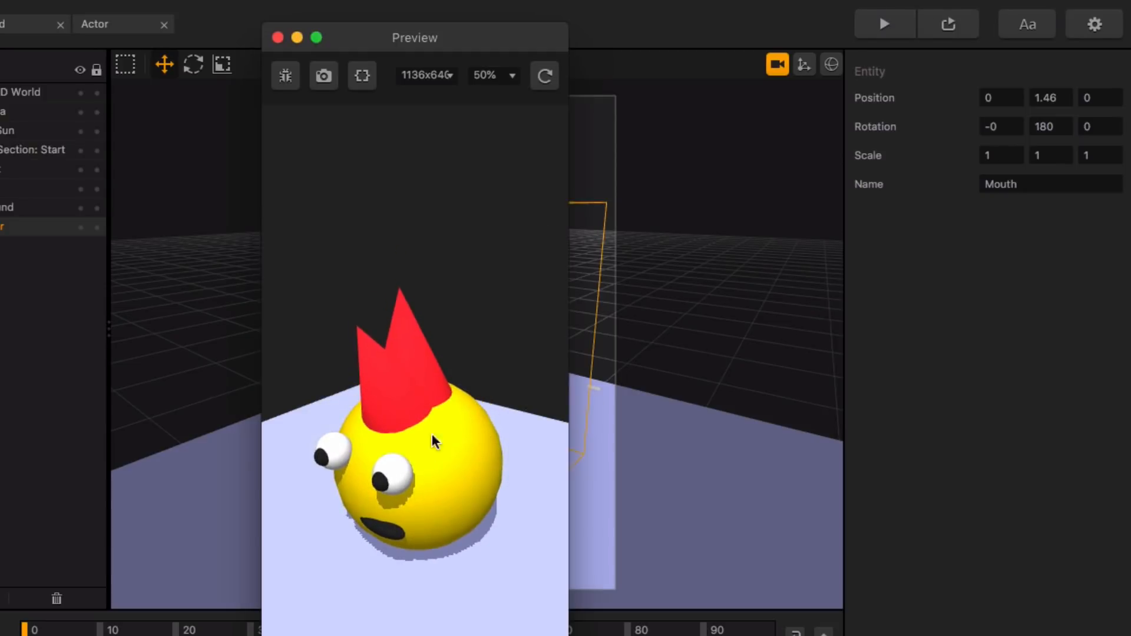
click(277, 37)
Step: Duplicate the Hair Spike 2 node three times in the Actor's node map
click(130, 29)
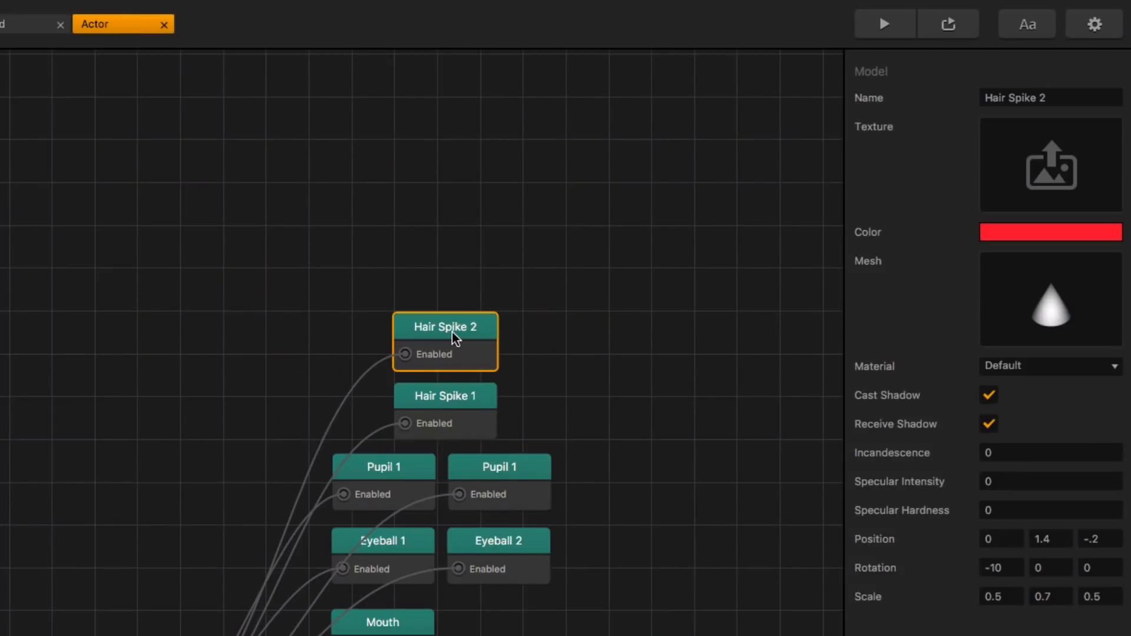
key(super+d)
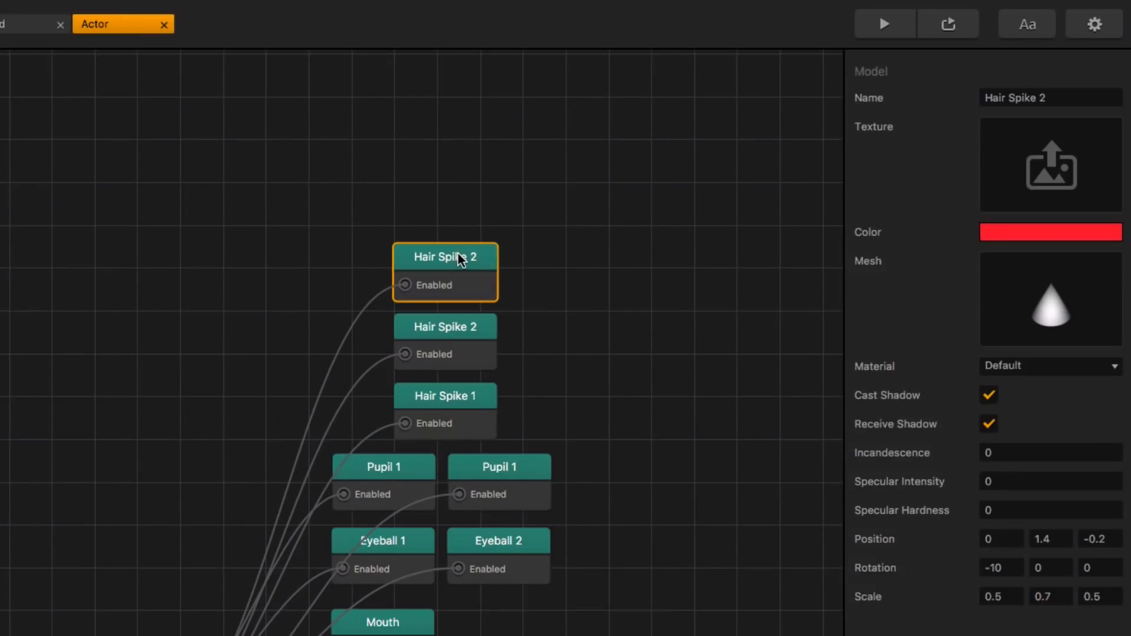
key(super+d)
key(super+d)
Step: Rename the copy directly above the original Hair Spike 2 node as Hair Spike 3
click(479, 259)
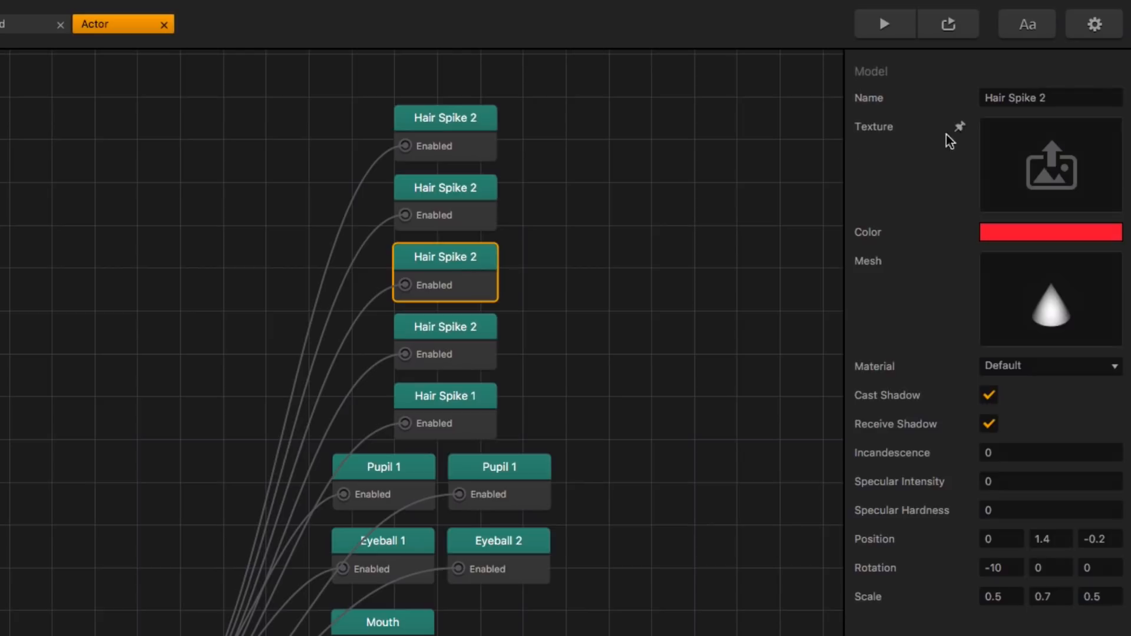
click(1051, 98)
key(BackSpace)
text(3)
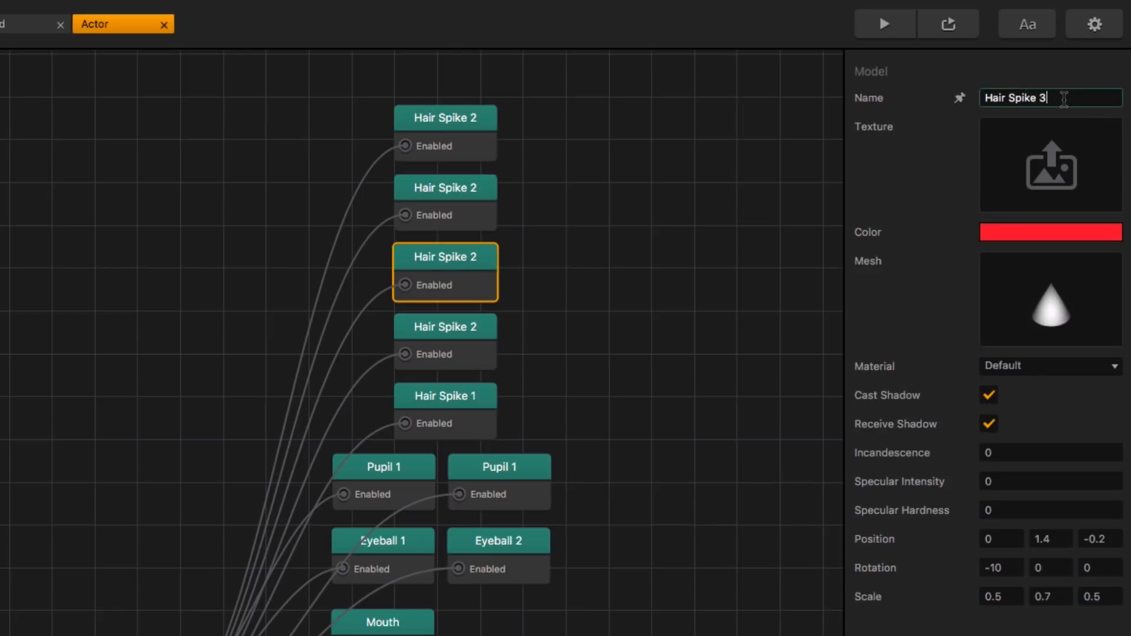
click(787, 211)
Step: Rename the copy directly above Hair Spike 3 as Hair Spike 4
click(495, 203)
click(1085, 94)
key(BackSpace)
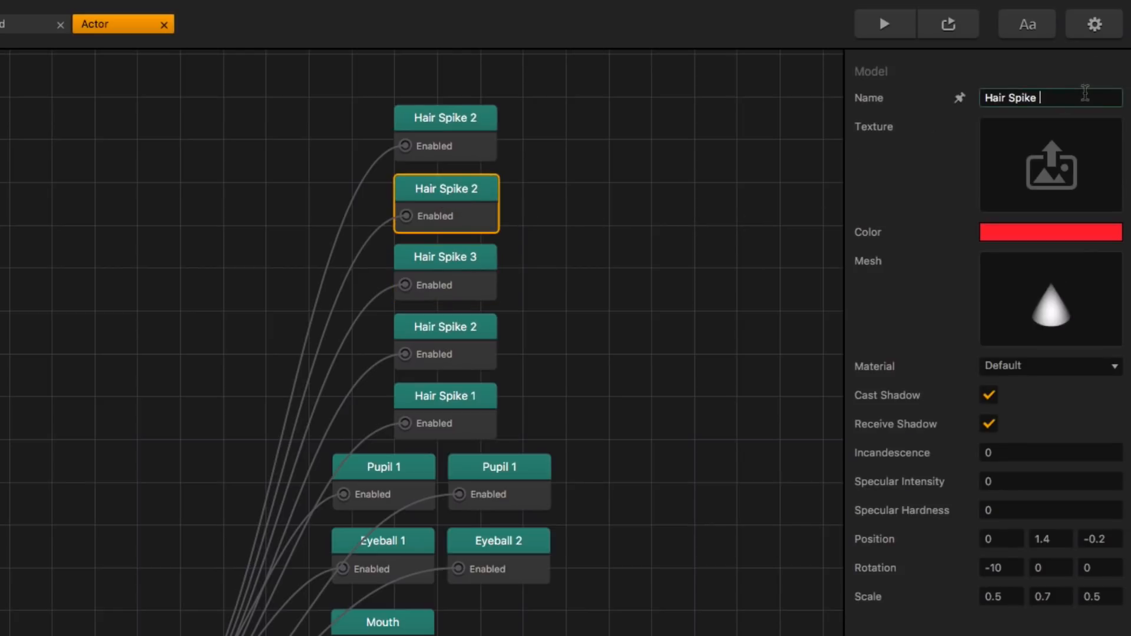
text(4)
click(560, 210)
Step: Rename the topmost hair spike copy as Hair Spike 5
click(464, 124)
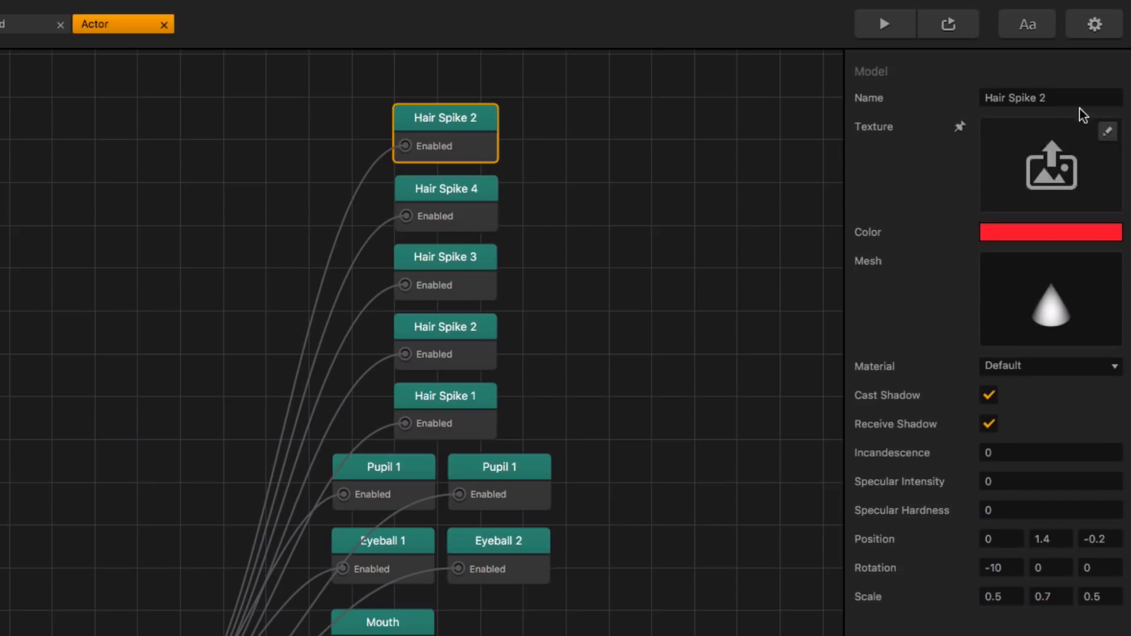
click(1085, 95)
key(BackSpace)
text(5)
click(615, 198)
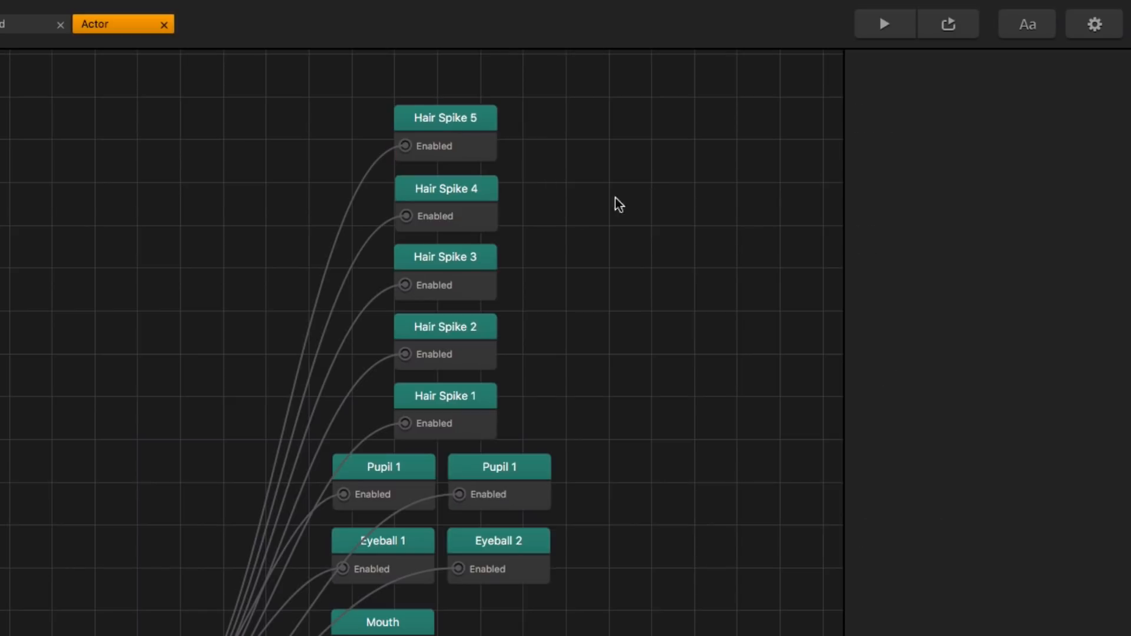
Step: Set the Hair Spike 3 node's Z position to 0.5
click(475, 268)
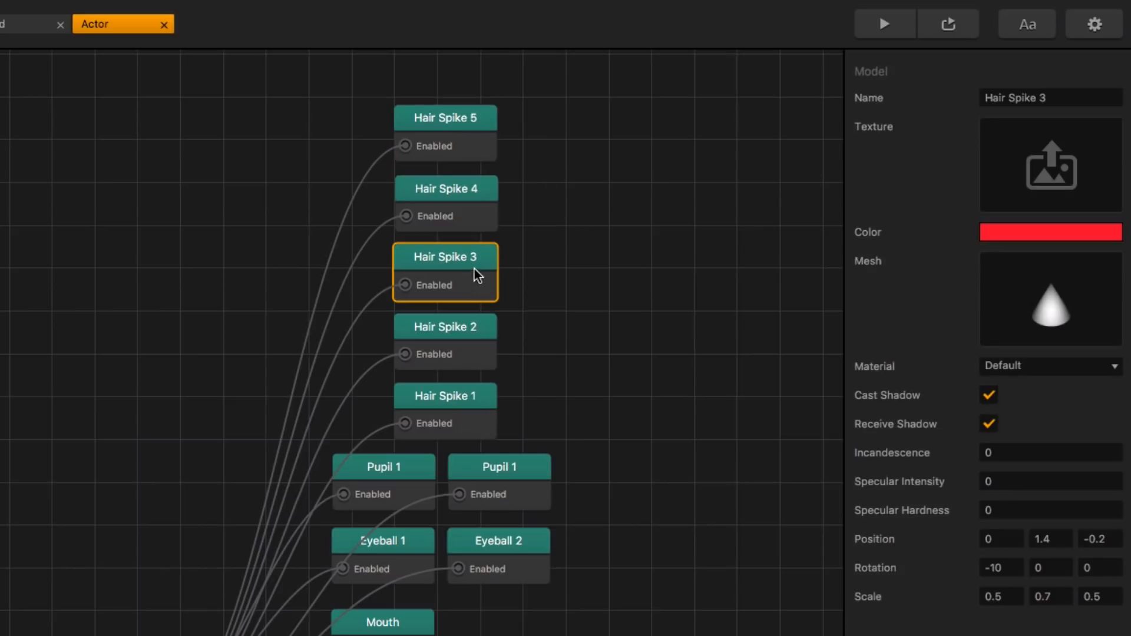
click(1011, 541)
click(1113, 538)
key(BackSpace)
key(BackSpace)
key(BackSpace)
key(BackSpace)
text(.5)
key(Return)
Step: Set the Hair Spike 3 node's X rotation to 15
key(BackSpace)
key(BackSpace)
key(BackSpace)
text(15)
key(Return)
Step: Set the Hair Spike 4 node's position to Y 1 and Z 1.1
click(477, 210)
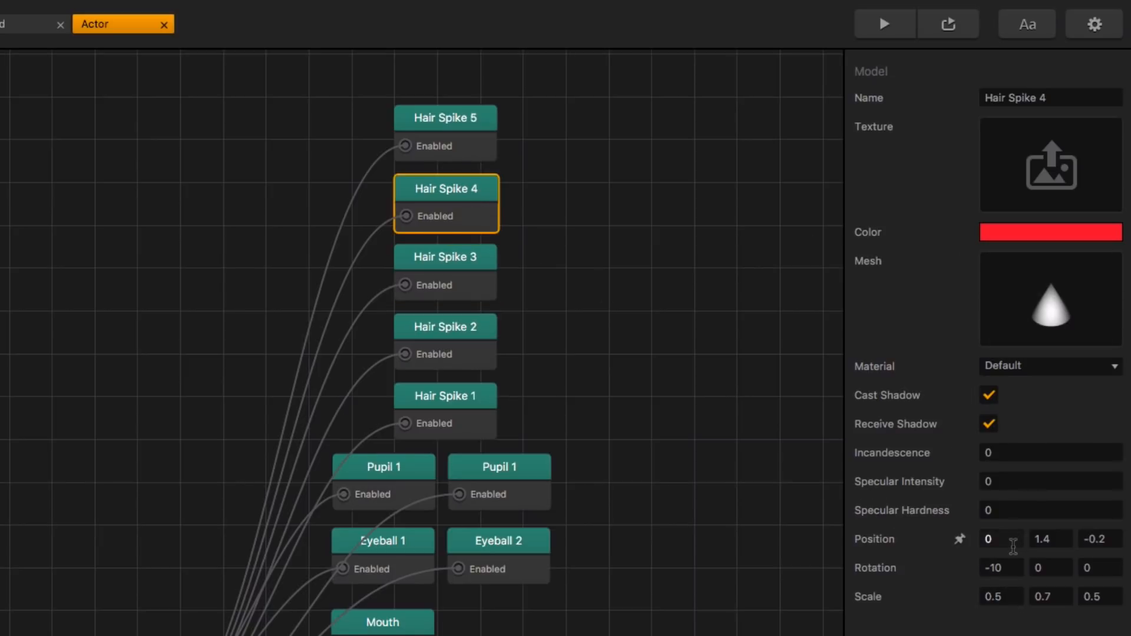
click(1052, 536)
key(BackSpace)
text(1)
key(Tab)
key(BackSpace)
text(1.1)
Step: Set the Hair Spike 4 node's X rotation to 45
click(1016, 565)
key(BackSpace)
key(BackSpace)
key(BackSpace)
text(45)
key(Return)
Step: Set the Hair Spike 5 node's position to Y 0.4 and Z 1.1
click(494, 155)
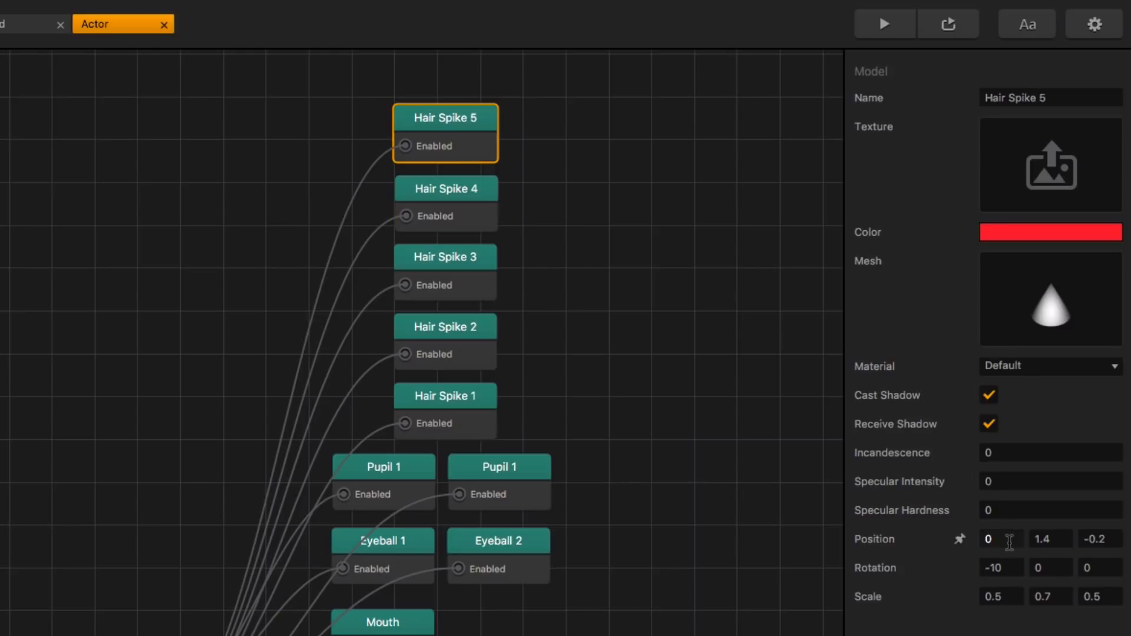
click(1059, 539)
key(BackSpace)
key(BackSpace)
key(BackSpace)
text(.4)
key(Tab)
text(1.1)
Step: Set the Hair Spike 5 node's X rotation to 105
click(1006, 571)
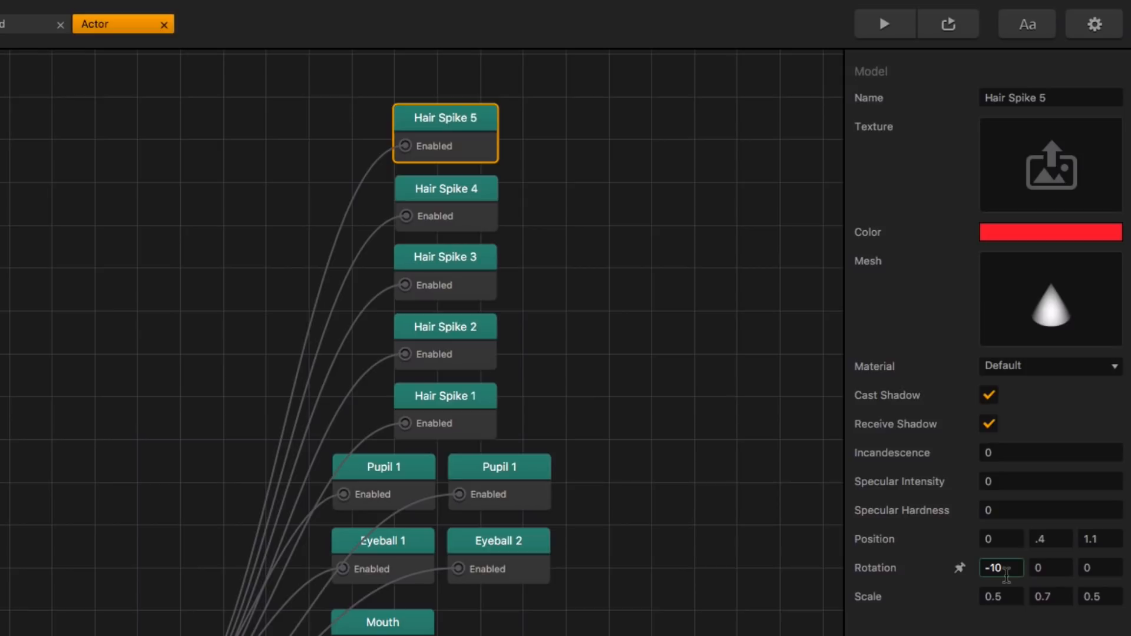
key(BackSpace)
key(BackSpace)
key(BackSpace)
text(105)
key(Return)
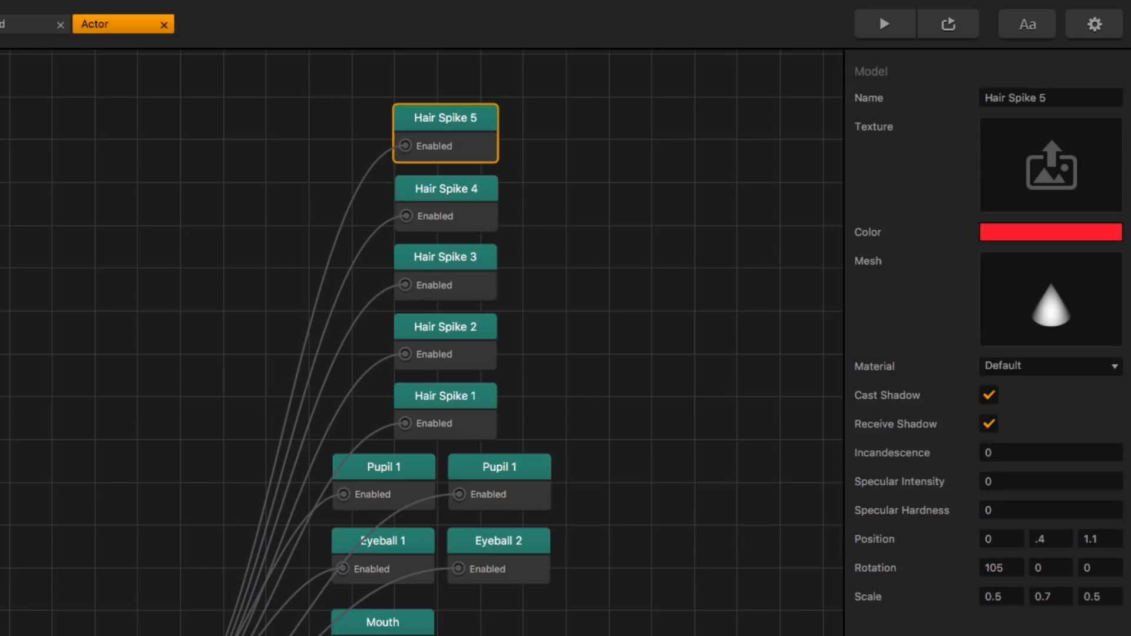
Step: Preview the game and examine the row of hair spikes from several angles in the 3D World
click(896, 26)
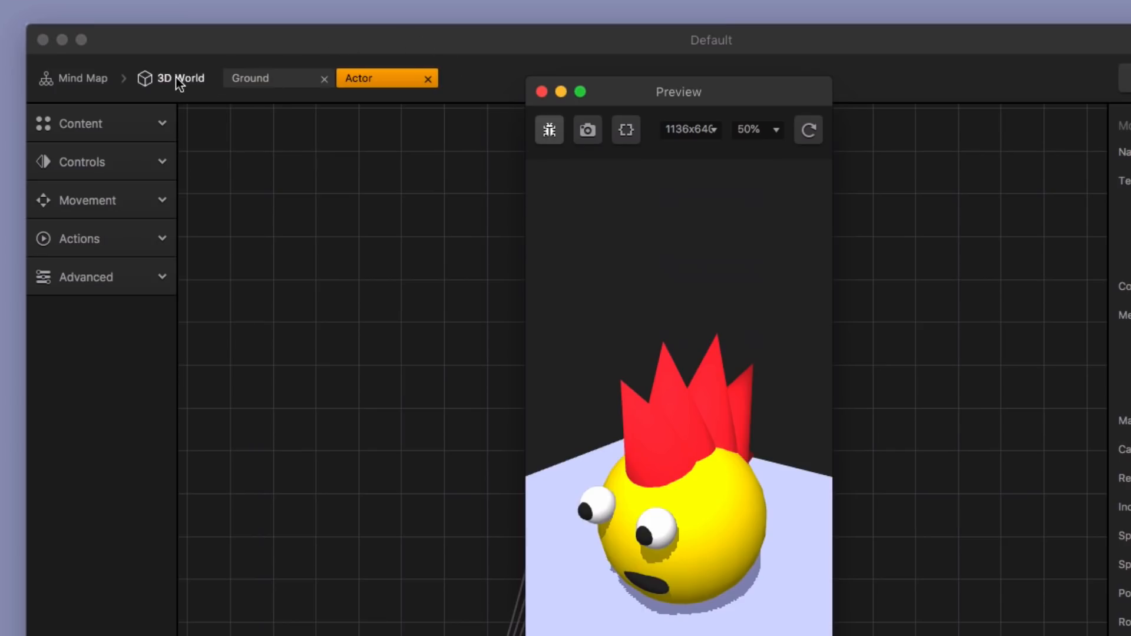
click(176, 78)
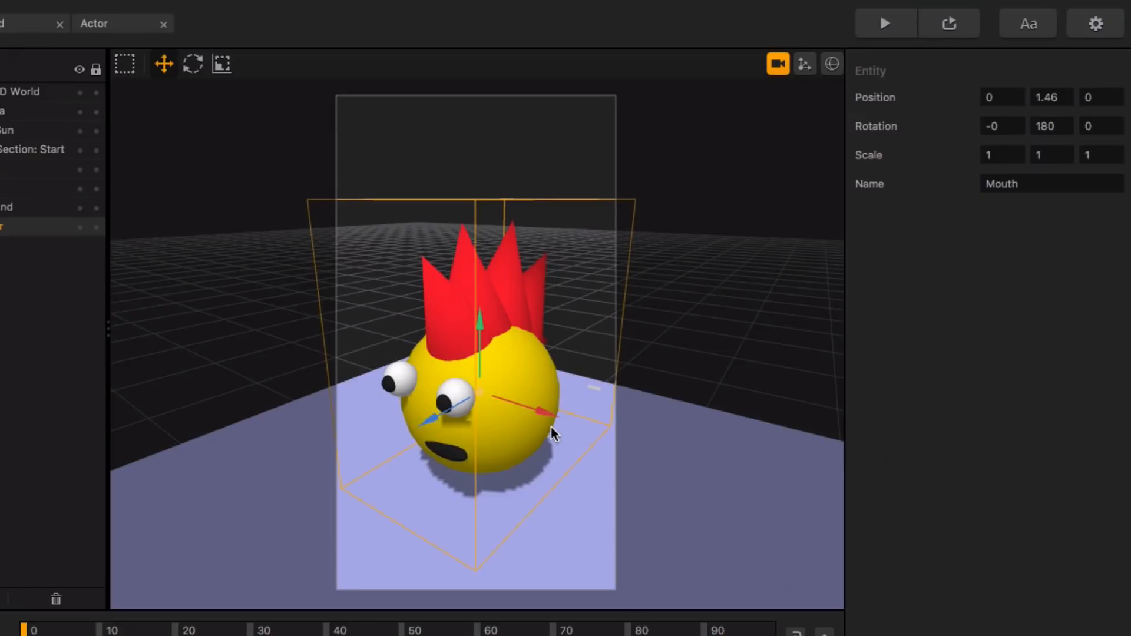
right_drag(549, 426, 476, 417)
middle_drag(476, 418, 537, 438)
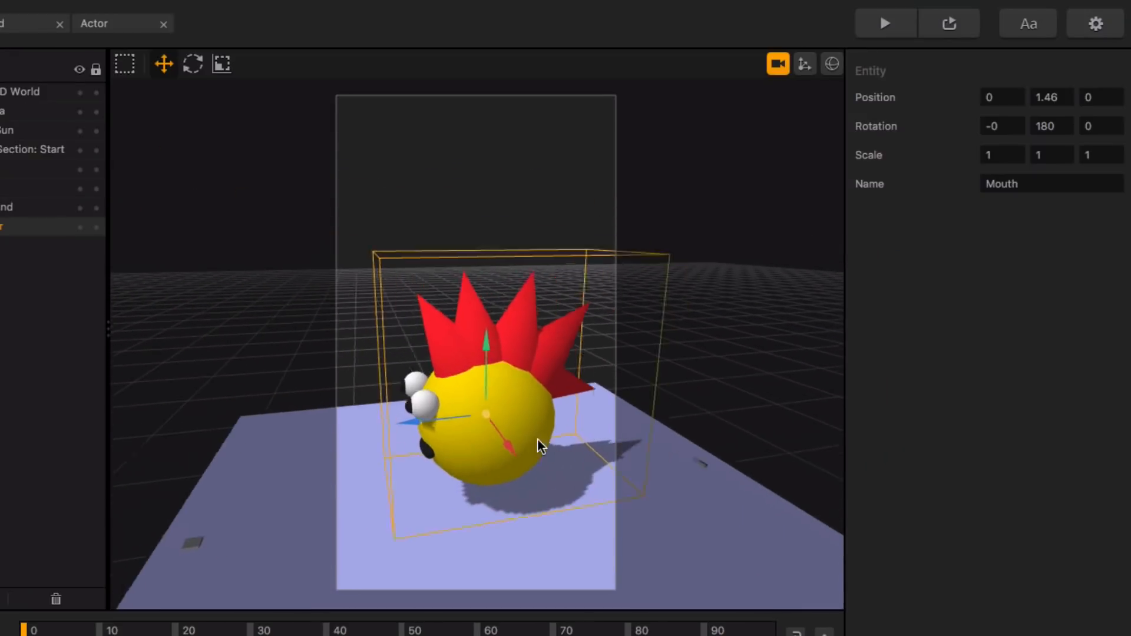
mouse_move(537, 439)
right_down()
mouse_move(518, 430)
mouse_move(582, 425)
mouse_move(434, 443)
mouse_move(563, 432)
mouse_move(659, 401)
mouse_move(596, 426)
mouse_move(444, 434)
mouse_move(527, 430)
mouse_move(510, 452)
mouse_move(448, 434)
mouse_move(339, 438)
mouse_move(469, 445)
mouse_move(544, 432)
right_up()
scroll(544, 432, up, 6)
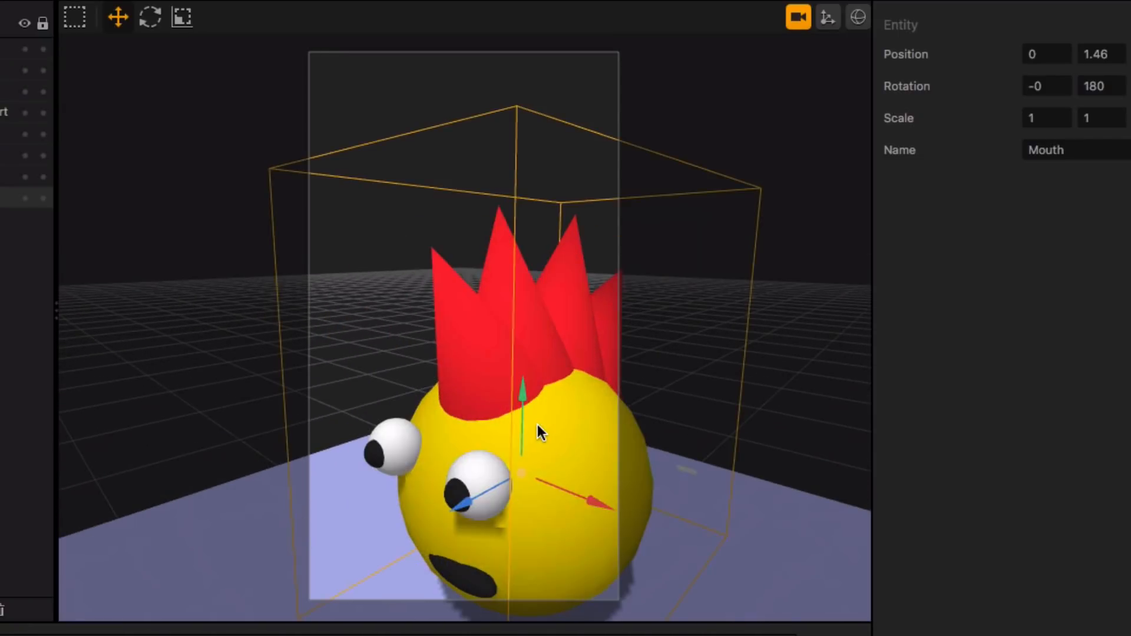
scroll(532, 432, down, 5)
mouse_move(529, 437)
middle_down()
mouse_move(507, 420)
mouse_move(508, 439)
middle_up()
scroll(507, 419, up, 5)
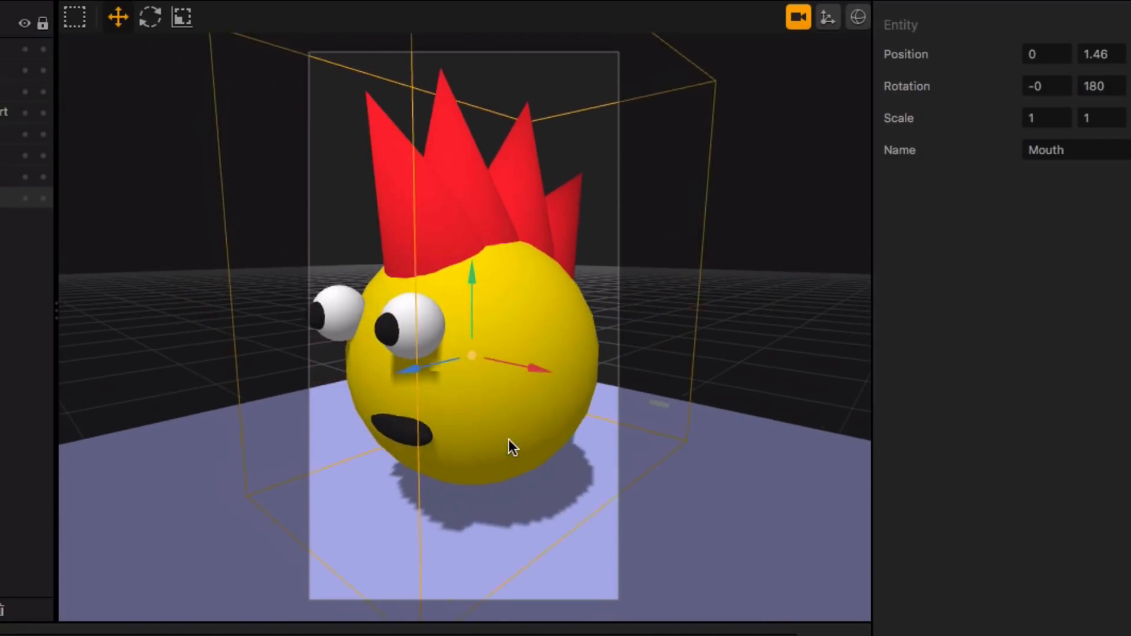
right_drag(508, 439, 502, 466)
scroll(514, 452, down, 4)
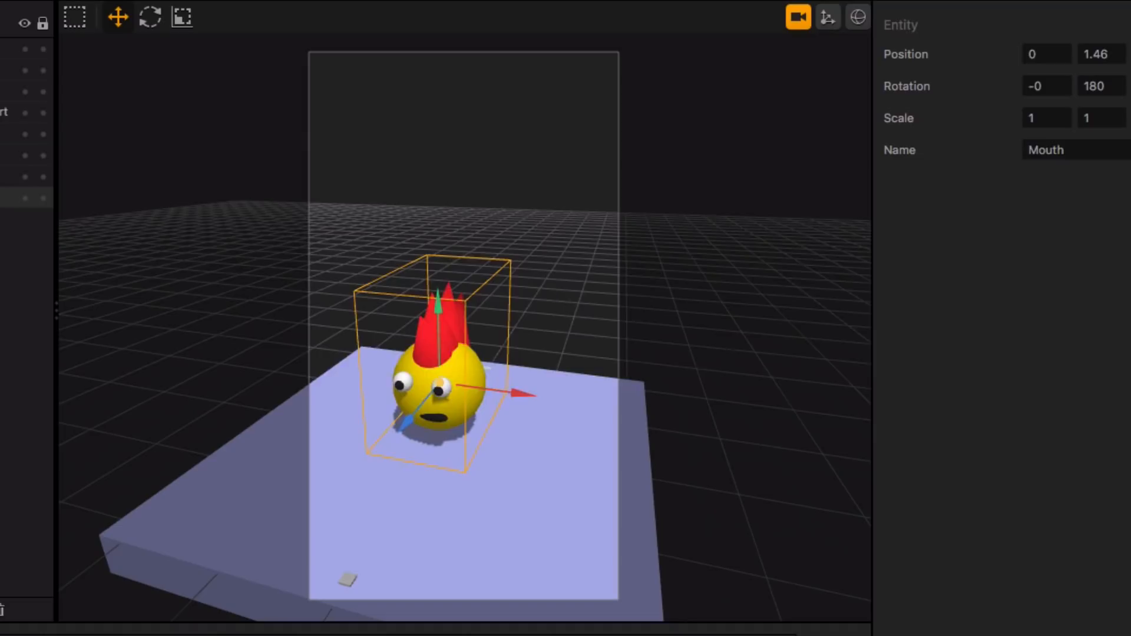
Step: Set the character entity's Y rotation to 0 in the 3D World
click(1101, 86)
text(0)
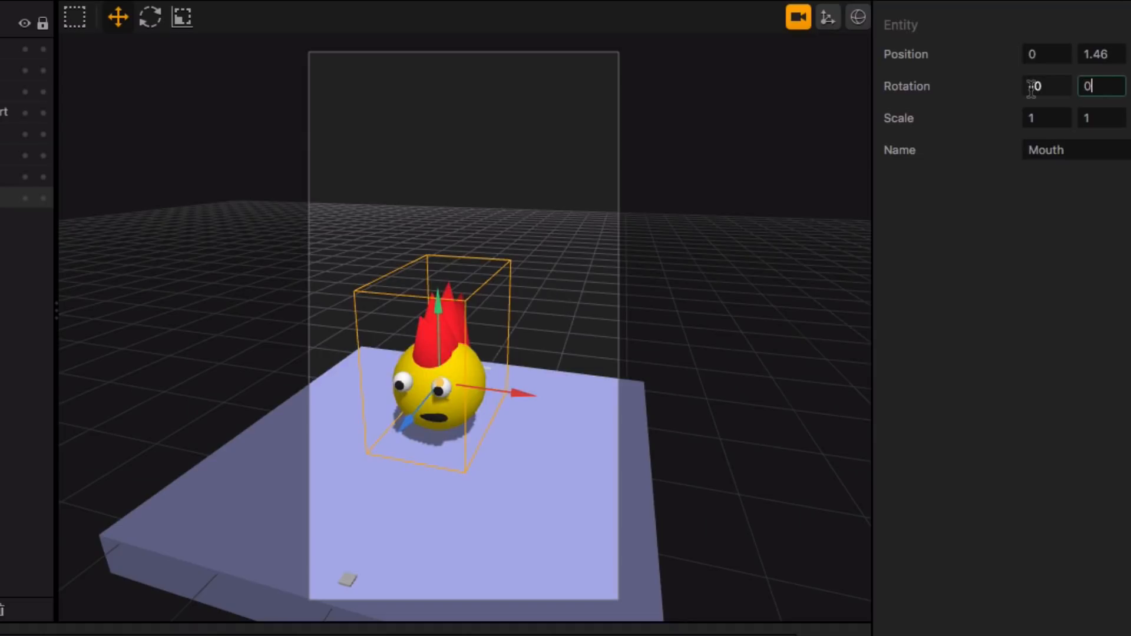
key(Return)
right_drag(401, 374, 494, 399)
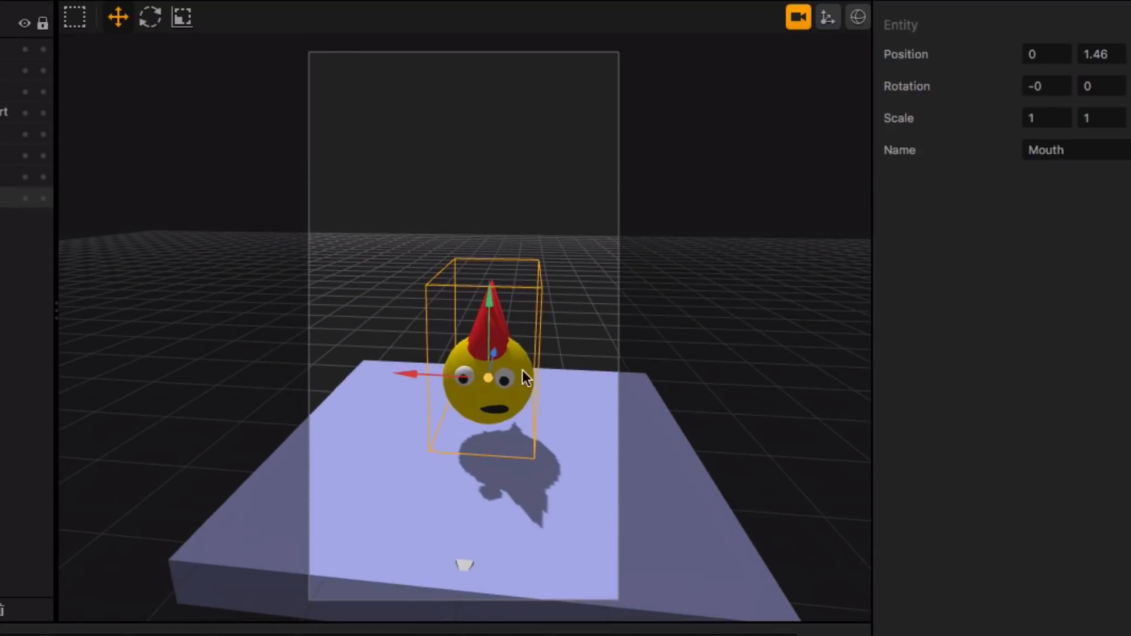
middle_drag(554, 424, 521, 434)
scroll(544, 418, up, 5)
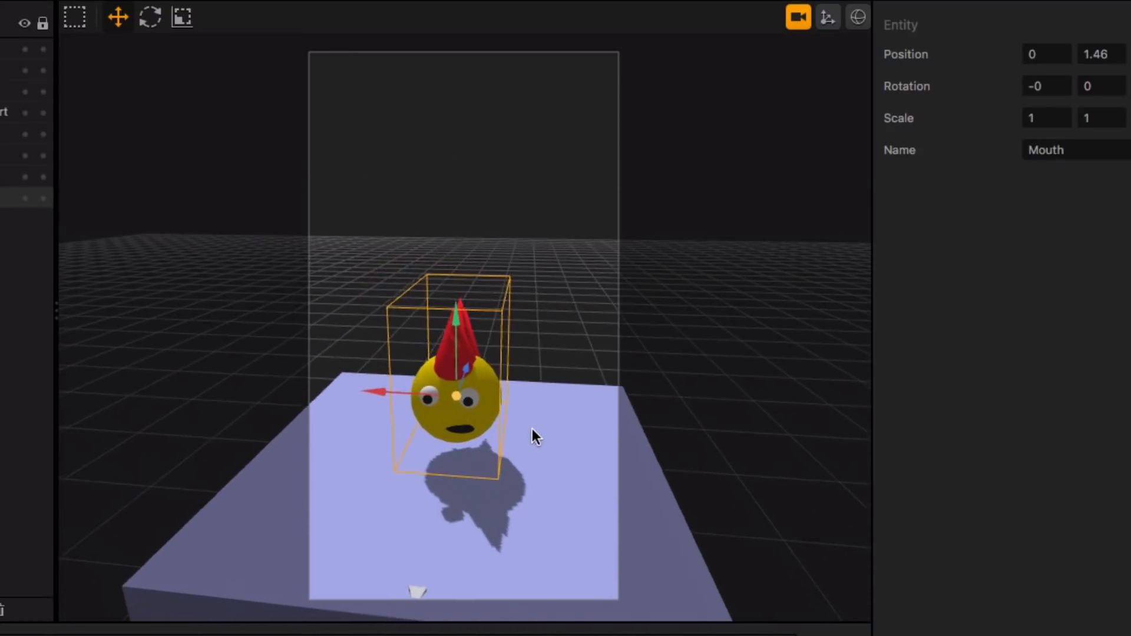
scroll(543, 419, up, 5)
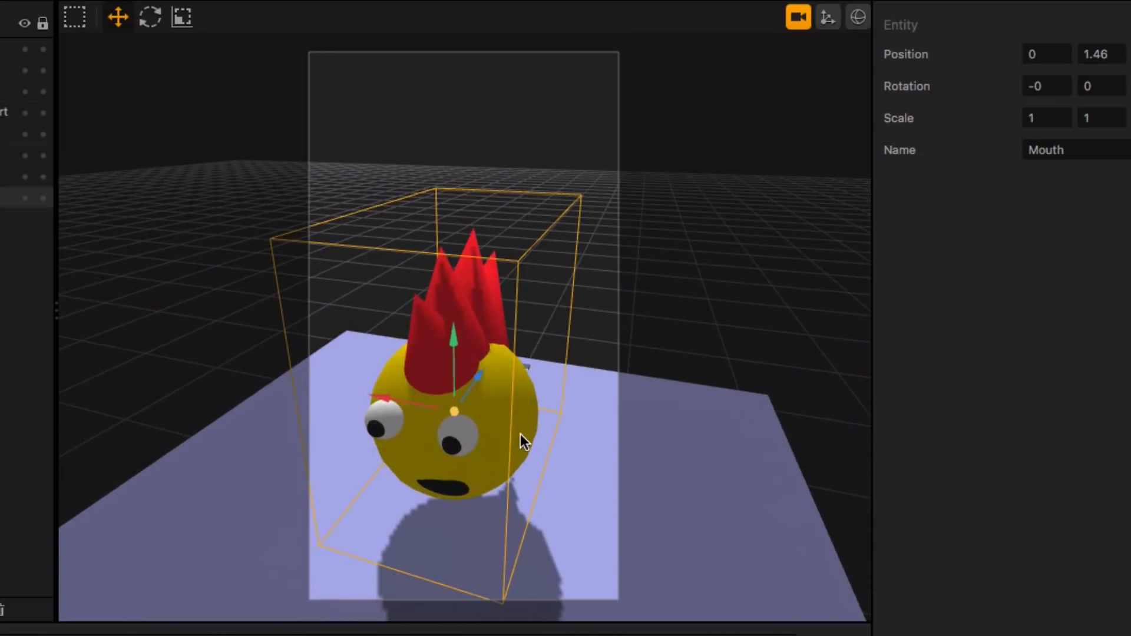